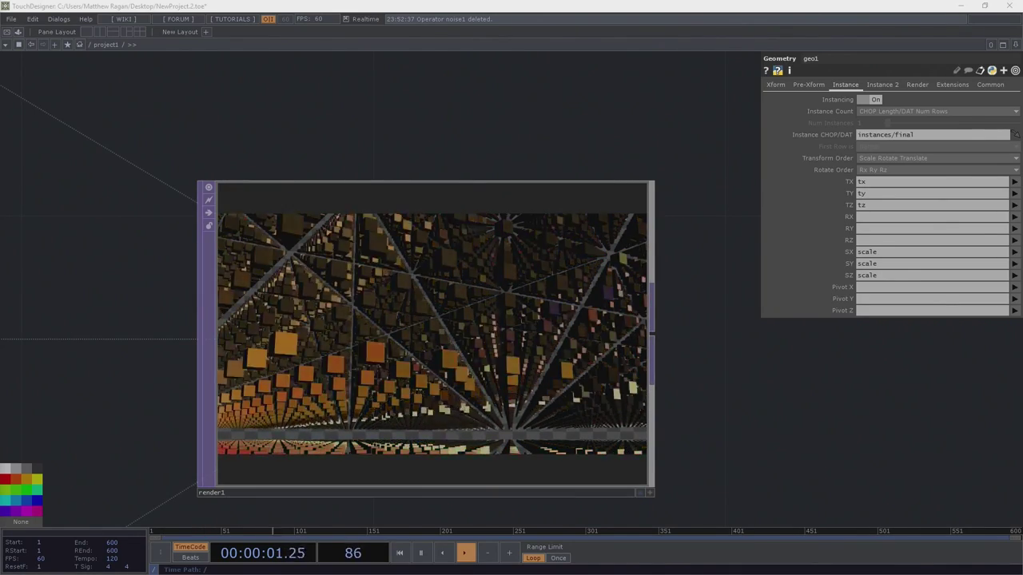
Step: Bring up the /step4/bg output window to view the finished example, and close it
{"action": "left_click_drag", "start_coordinate": [575, 574], "coordinate": [532, 65]}
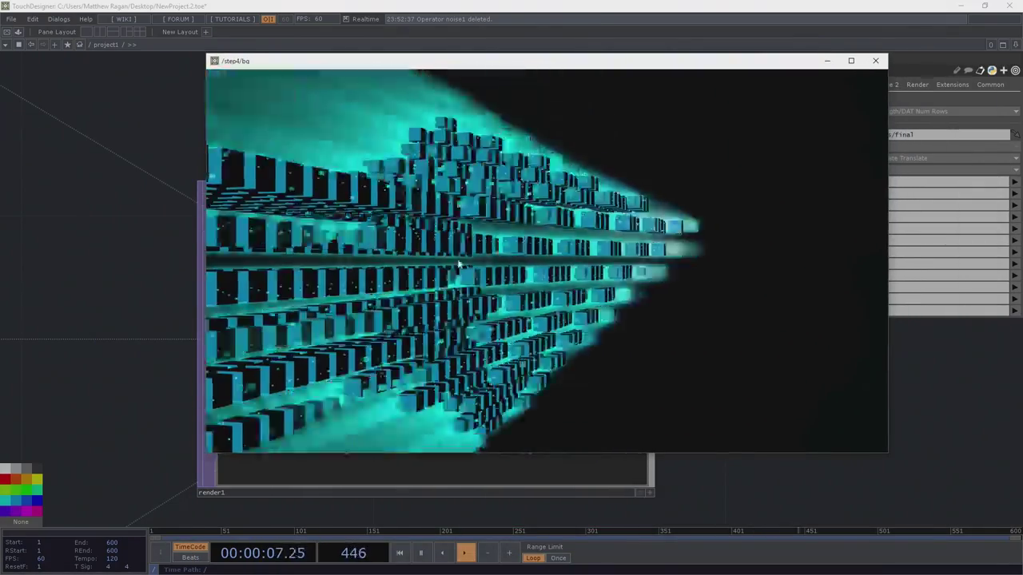
{"action": "left_click", "coordinate": [875, 60]}
{"action": "scroll", "coordinate": [455, 184], "scroll_direction": "down", "scroll_amount": 5}
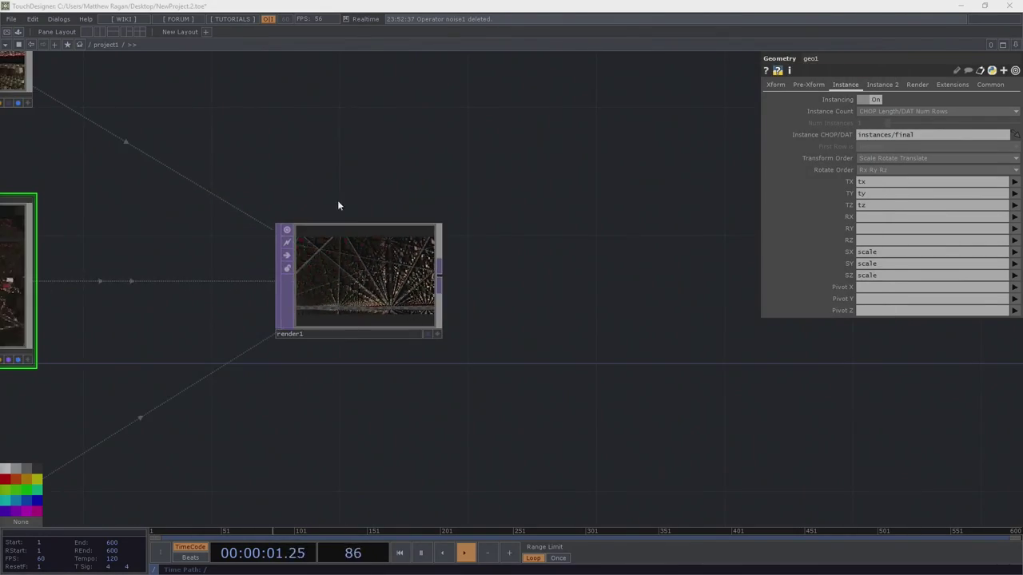
Step: Enter the network of the process component in project1
{"action": "left_click_drag", "start_coordinate": [336, 201], "coordinate": [644, 202]}
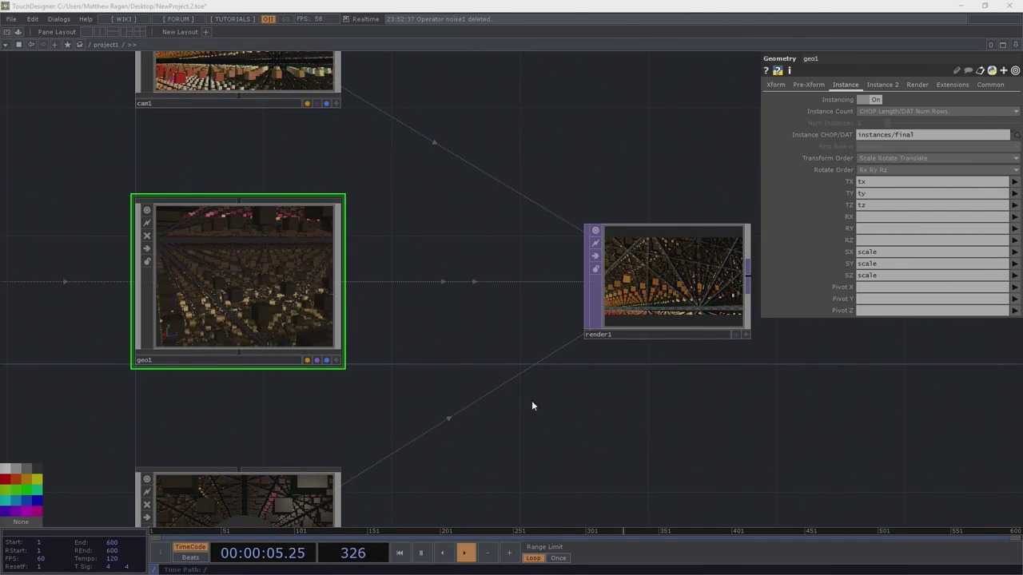
{"action": "left_click_drag", "start_coordinate": [474, 411], "coordinate": [1015, 316]}
{"action": "scroll", "coordinate": [548, 373], "scroll_direction": "down", "scroll_amount": 6}
{"action": "left_click_drag", "start_coordinate": [366, 265], "coordinate": [305, 362]}
{"action": "scroll", "coordinate": [477, 230], "scroll_direction": "up", "scroll_amount": 10}
{"action": "left_click_drag", "start_coordinate": [447, 296], "coordinate": [451, 268]}
{"action": "left_click", "coordinate": [193, 132]}
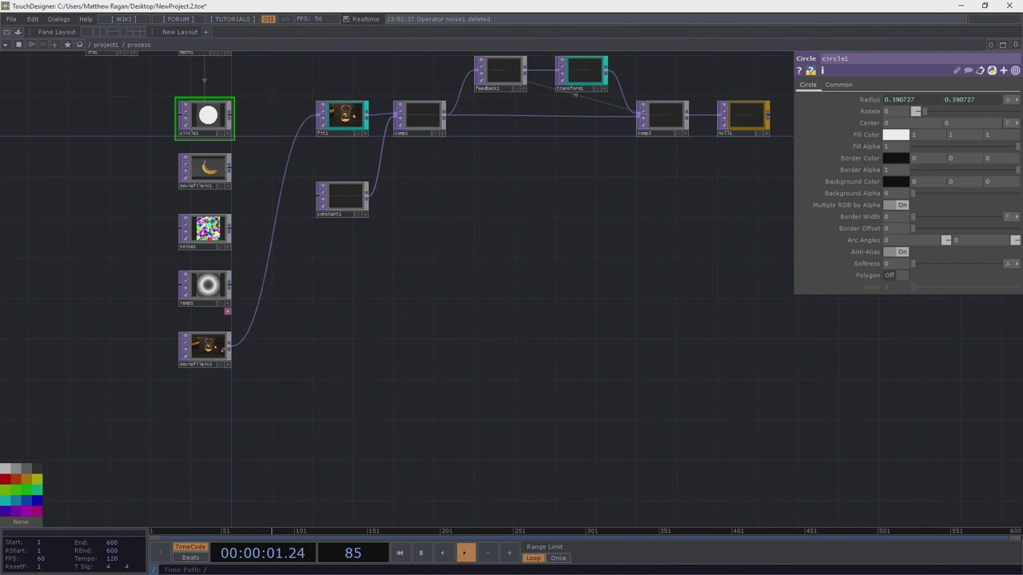
Step: Move the LFO, Math and circle1 operators up to open a gap above the banana movie operator
{"action": "left_click_drag", "start_coordinate": [101, 302], "coordinate": [147, 482]}
{"action": "right_click_drag", "start_coordinate": [278, 279], "coordinate": [277, 278]}
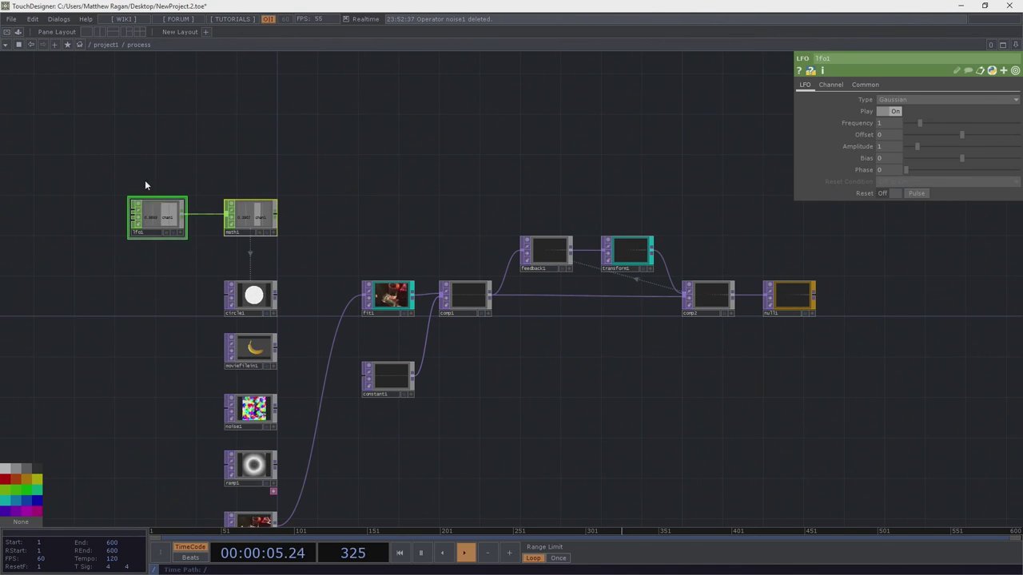
{"action": "left_click_drag", "start_coordinate": [270, 304], "coordinate": [257, 201]}
{"action": "left_click", "coordinate": [252, 196]}
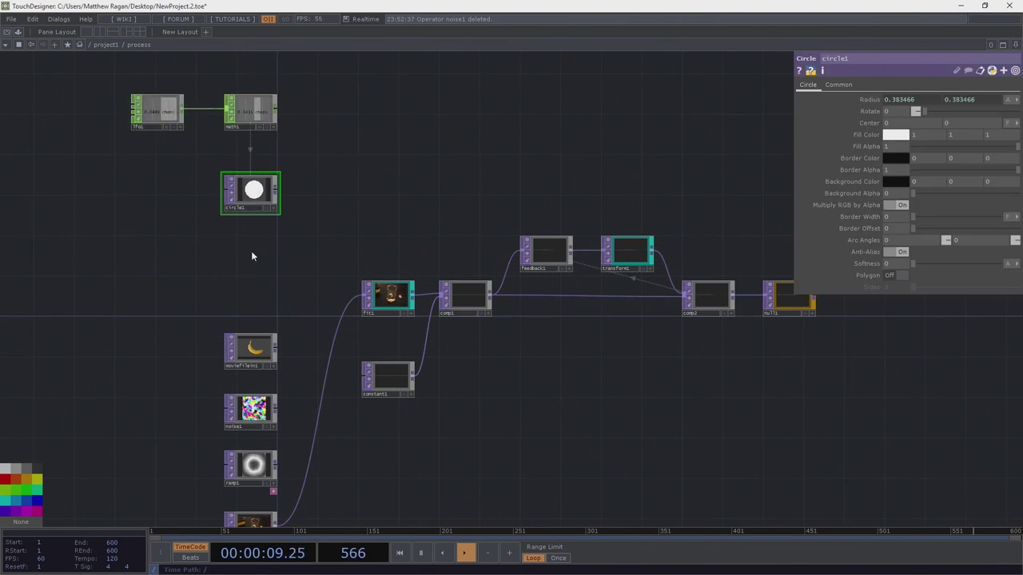
{"action": "key", "text": "ctrl+v"}
{"action": "key", "text": "alt+l"}
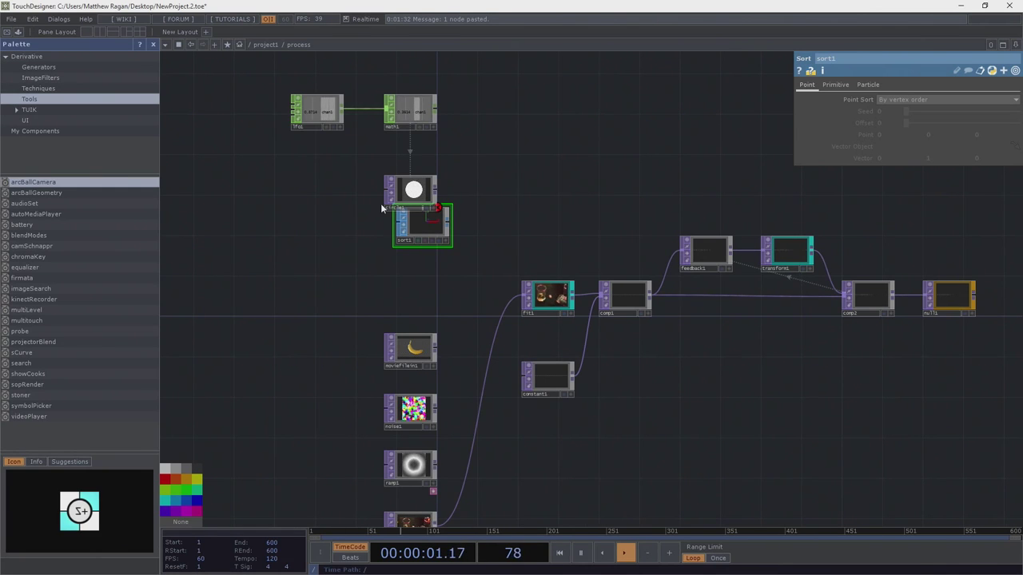
{"action": "key", "text": "alt+l"}
{"action": "left_click_drag", "start_coordinate": [204, 199], "coordinate": [218, 198]}
{"action": "right_click_drag", "start_coordinate": [329, 246], "coordinate": [287, 282]}
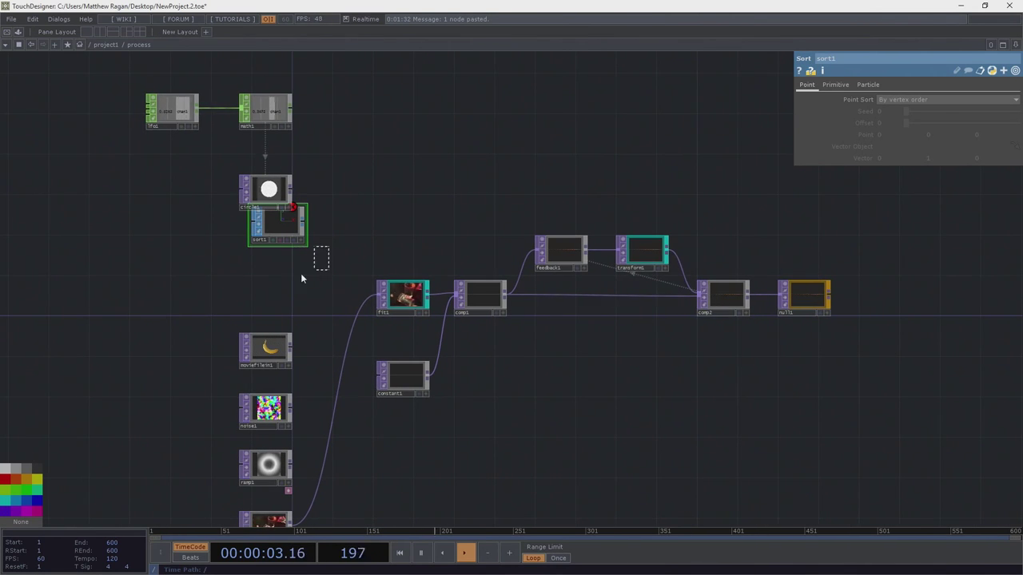
{"action": "key", "text": "Delete"}
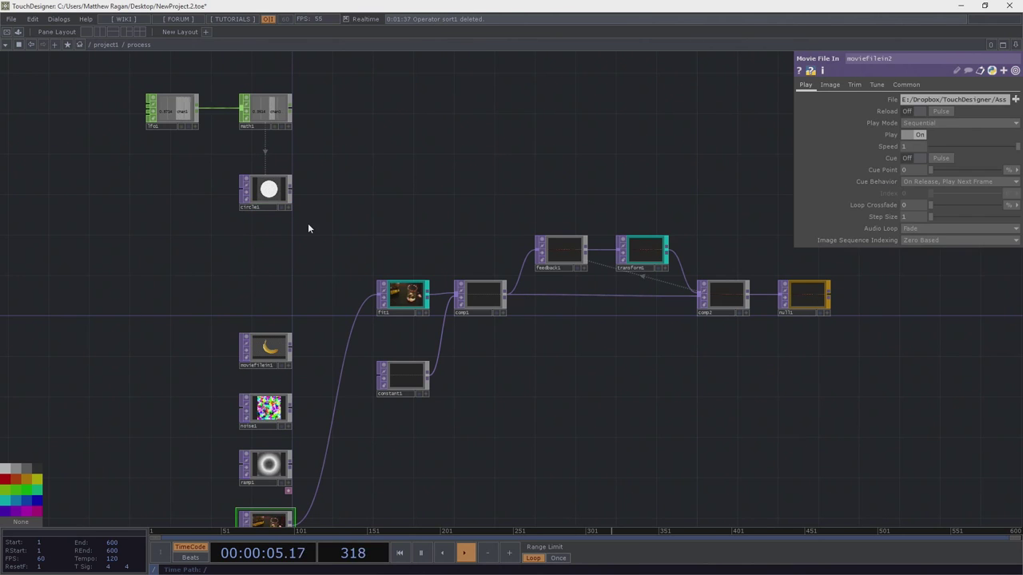
Step: Duplicate circle1, place the copy between circle1 and the banana movie operator, and turn on its Polygon option
{"action": "right_click_drag", "start_coordinate": [312, 169], "coordinate": [193, 260]}
{"action": "key", "text": "ctrl+c"}
{"action": "key", "text": "ctrl+v"}
{"action": "scroll", "coordinate": [258, 281], "scroll_direction": "up", "scroll_amount": 3}
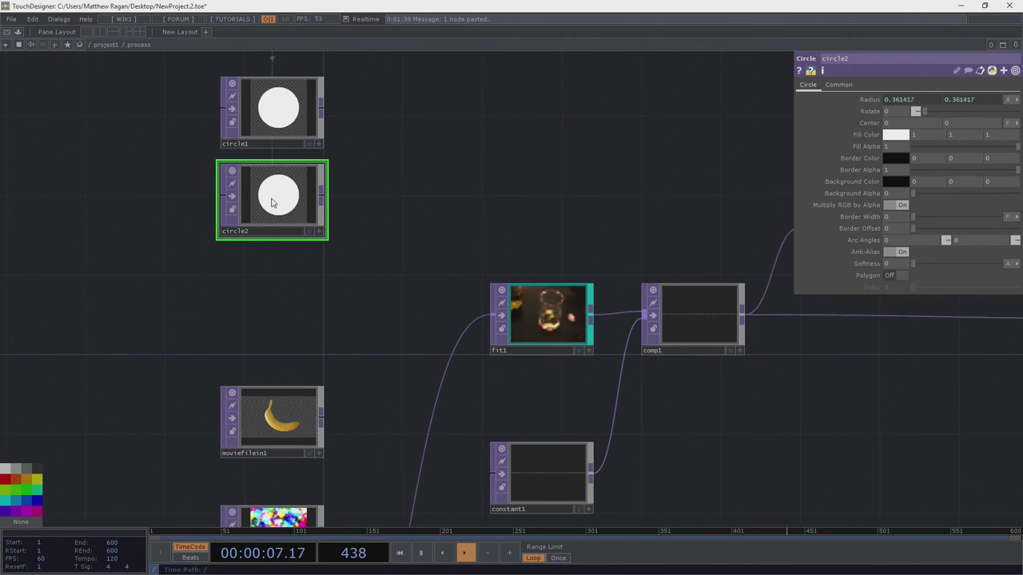
{"action": "left_click_drag", "start_coordinate": [272, 200], "coordinate": [267, 285]}
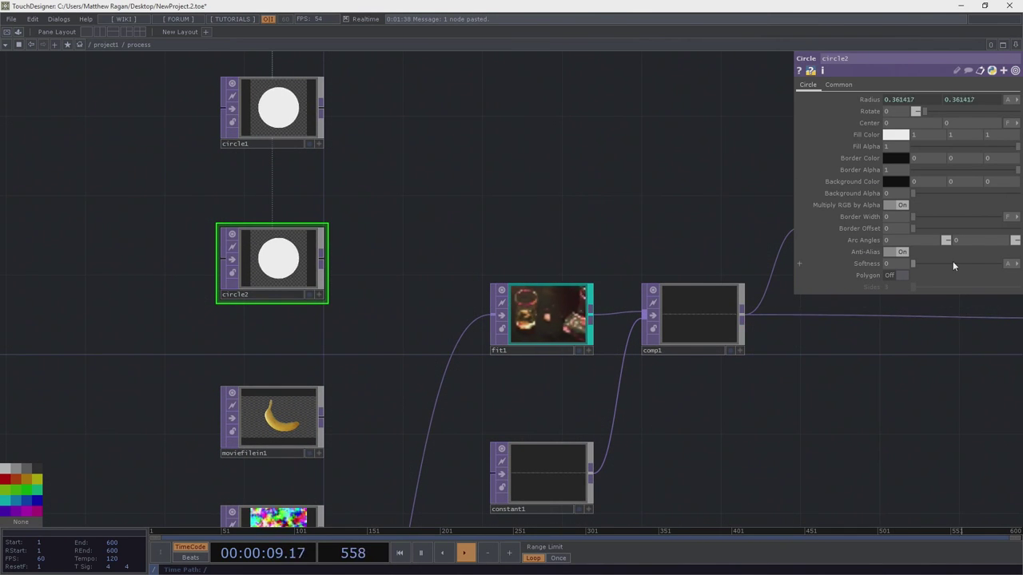
{"action": "left_click", "coordinate": [902, 274]}
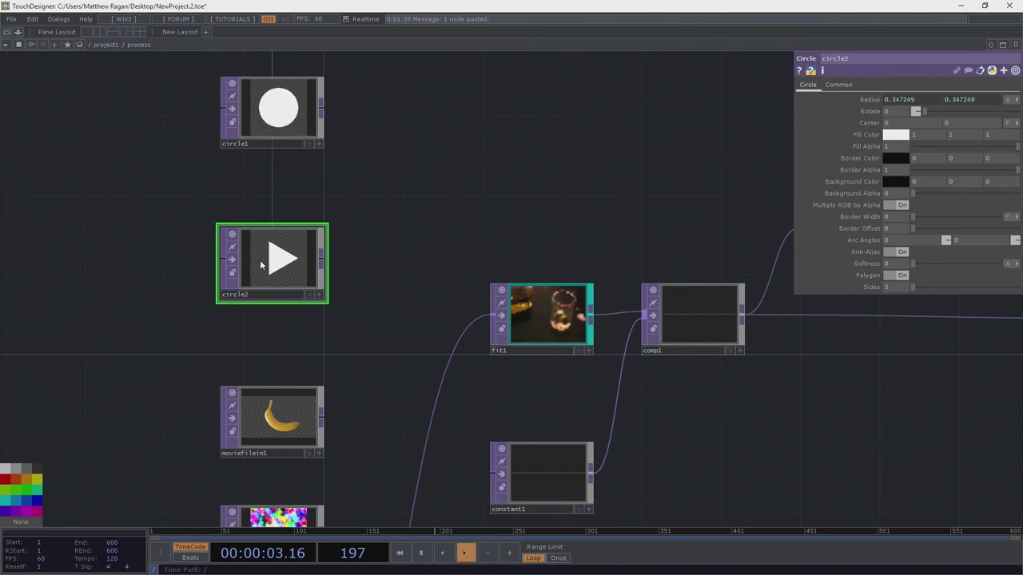
{"action": "scroll", "coordinate": [260, 257], "scroll_direction": "up", "scroll_amount": 2}
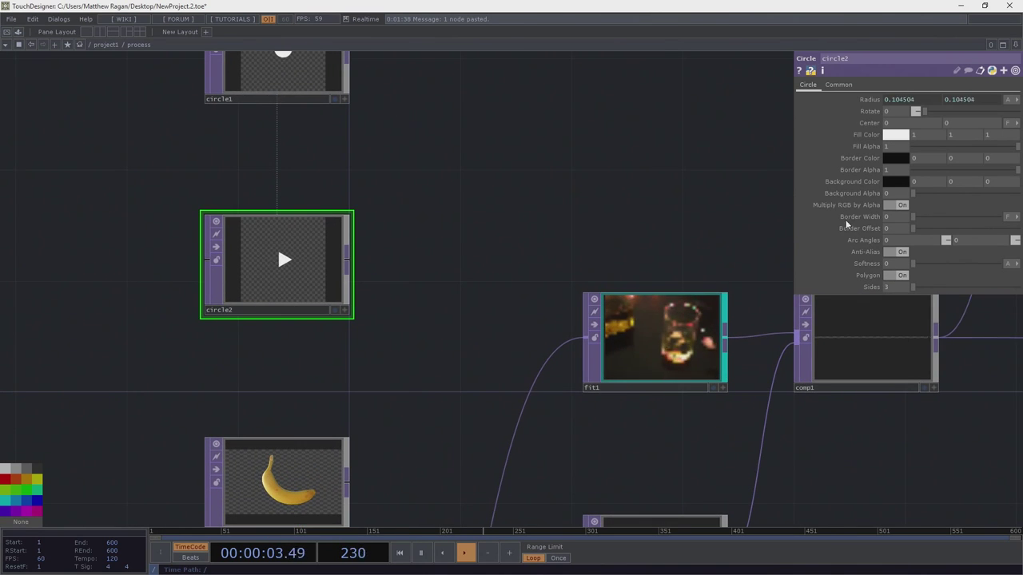
Step: Animate circle2's Rotate with absTime, trying frame multipliers of 0.1 and 0.5 before keeping the plain expression absTime.frame
{"action": "left_click", "coordinate": [879, 113]}
{"action": "type", "text": "absTime.sec"}
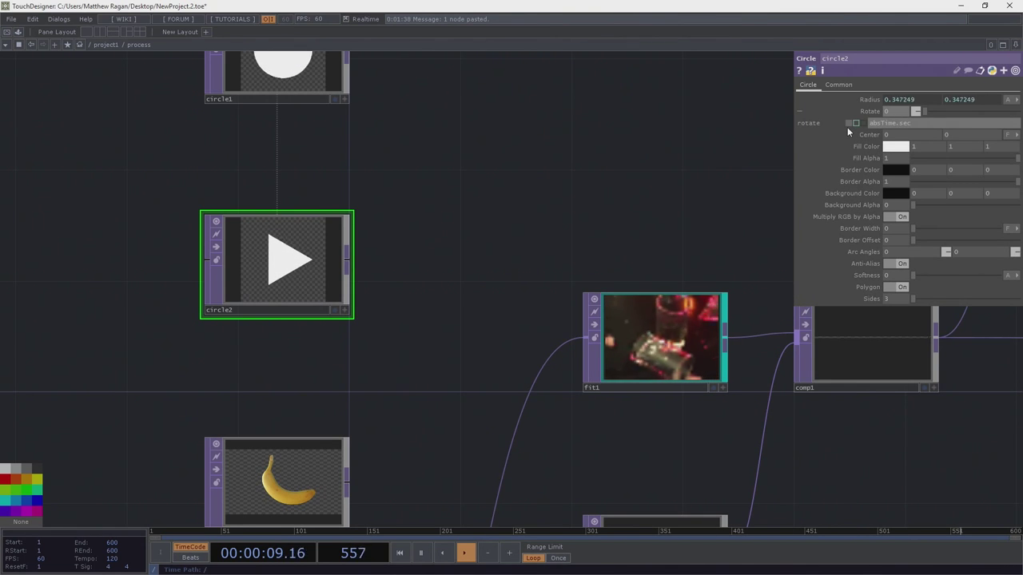
{"action": "type", "text": "onds"}
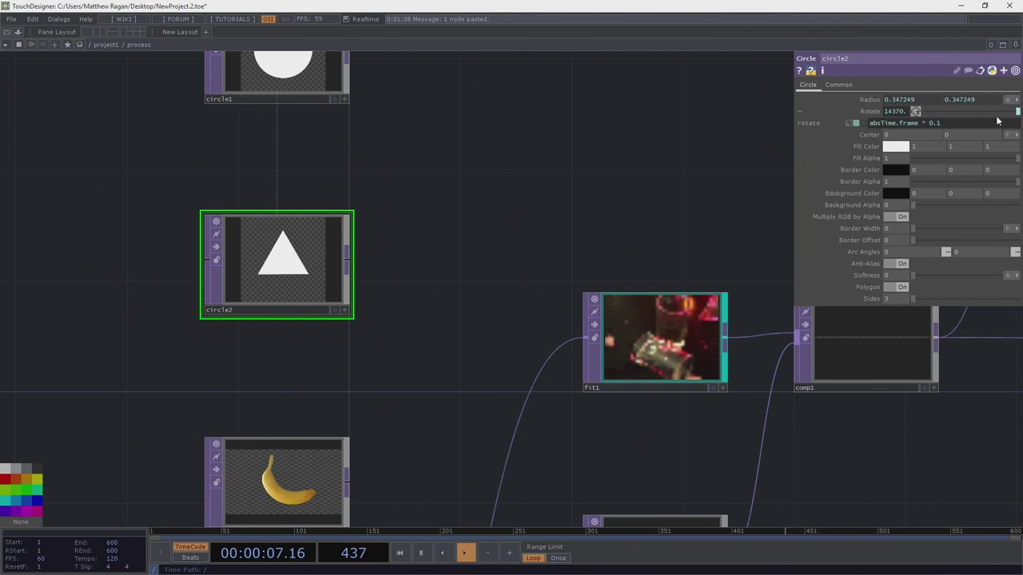
{"action": "key", "text": "BackSpace"}
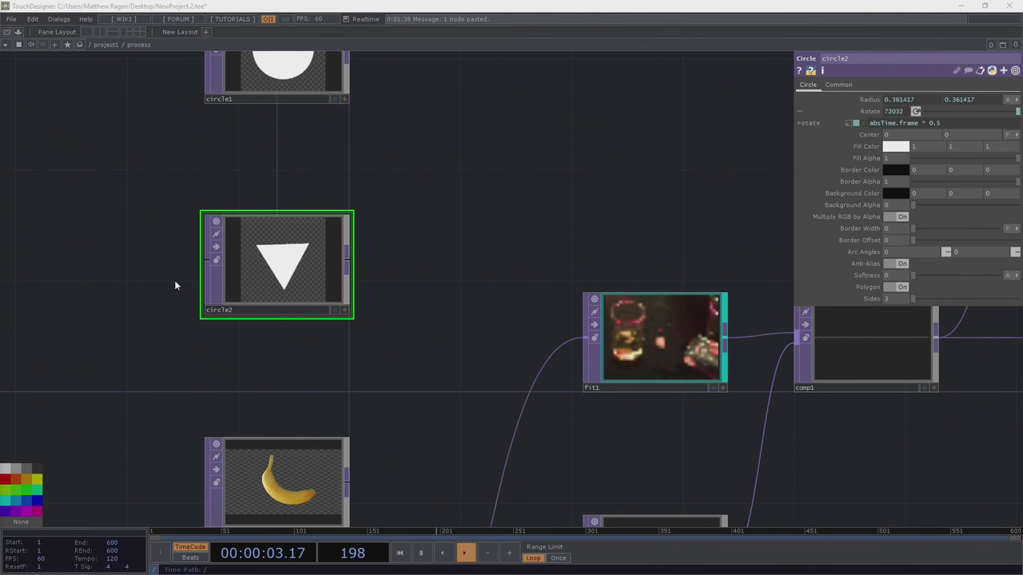
{"action": "scroll", "coordinate": [293, 288], "scroll_direction": "up", "scroll_amount": 4}
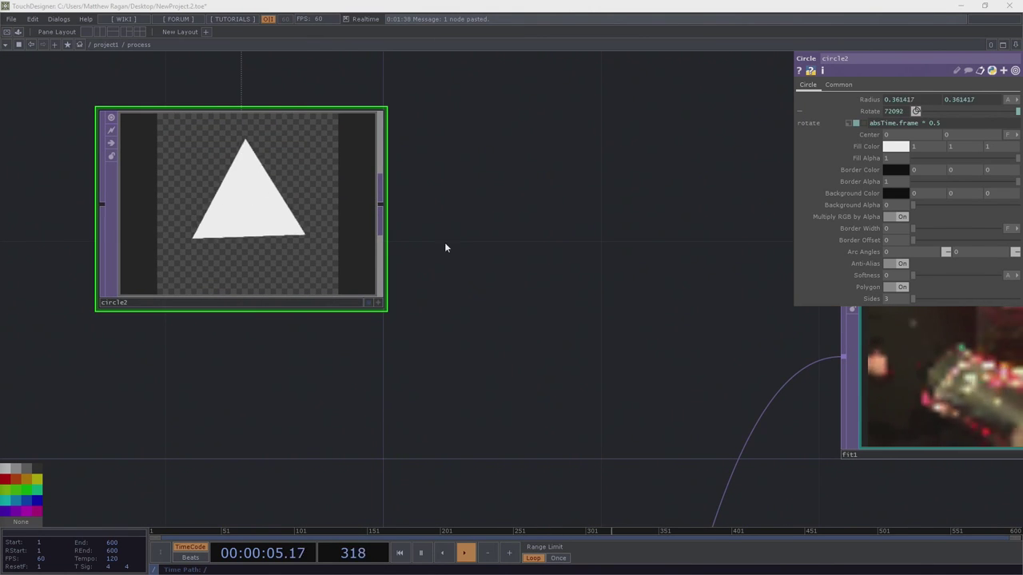
{"action": "left_click_drag", "start_coordinate": [922, 123], "coordinate": [994, 127]}
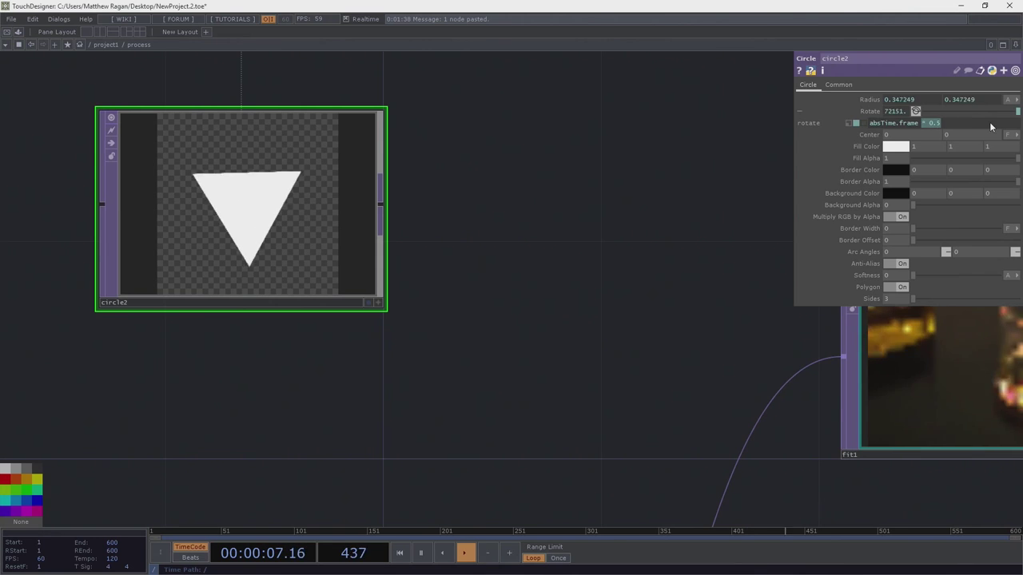
{"action": "key", "text": "BackSpace"}
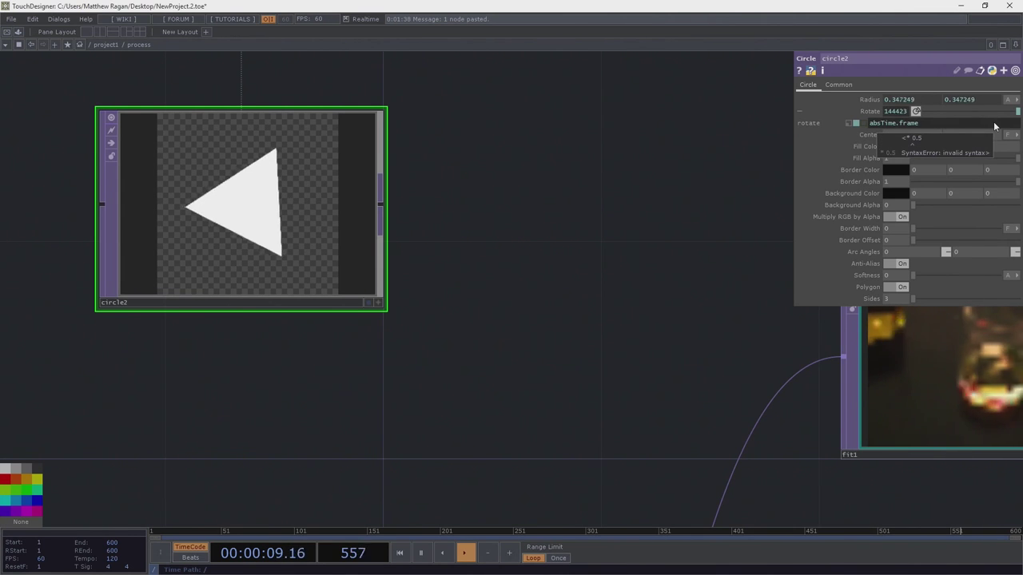
Step: Connect the output of circle2 to the input of fit1, replacing the movie source
{"action": "scroll", "coordinate": [612, 240], "scroll_direction": "down", "scroll_amount": 2}
{"action": "left_click_drag", "start_coordinate": [463, 291], "coordinate": [415, 313]}
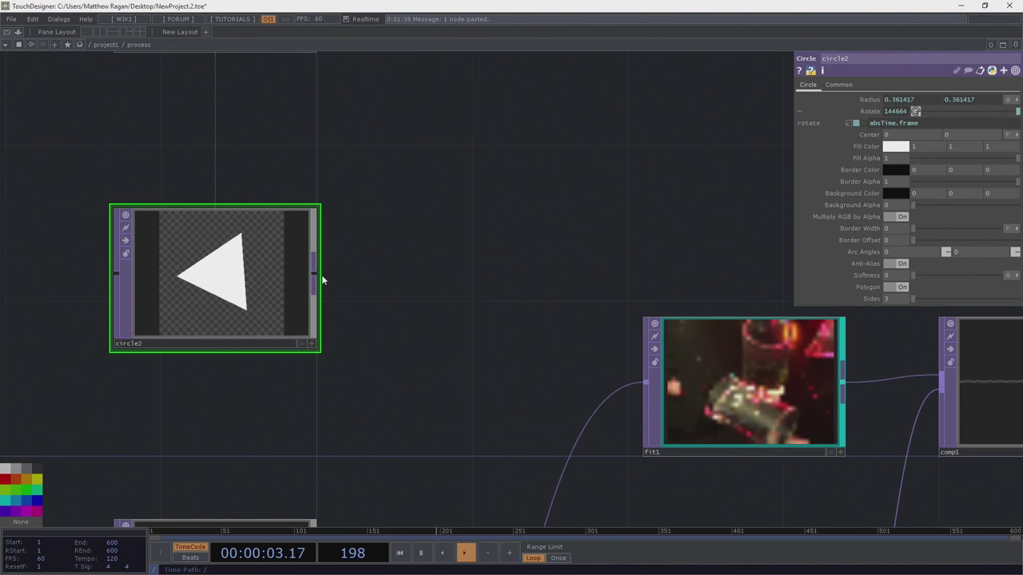
{"action": "mouse_move", "coordinate": [314, 273]}
{"action": "left_mouse_down"}
{"action": "mouse_move", "coordinate": [594, 418]}
{"action": "mouse_move", "coordinate": [788, 374]}
{"action": "left_mouse_up"}
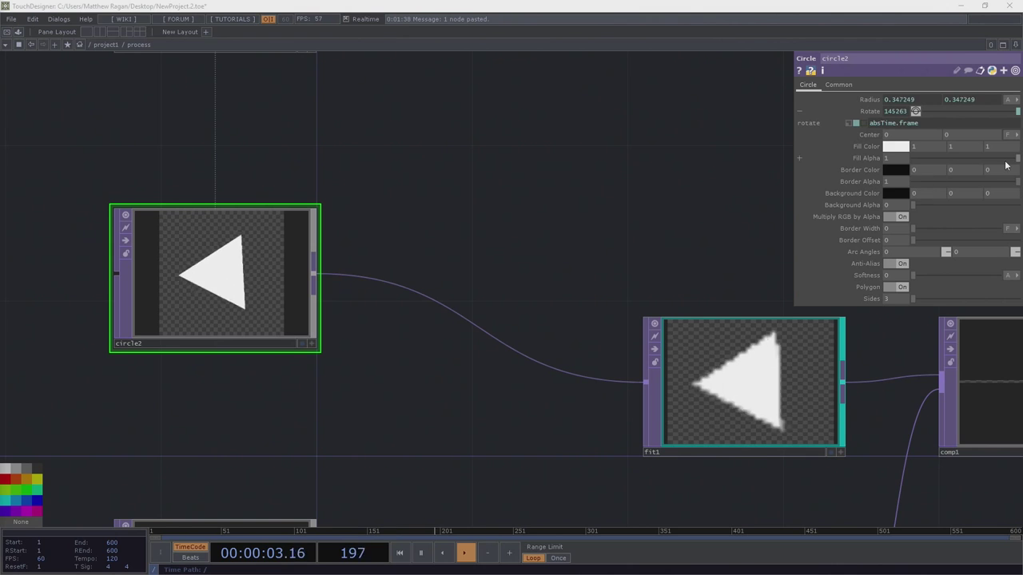
Step: Turn the triangle into a magenta outline with Fill Alpha 0, Border Width about 0.065 and Border Color 1, 0, 0.552941
{"action": "left_click_drag", "start_coordinate": [1015, 160], "coordinate": [1002, 162]}
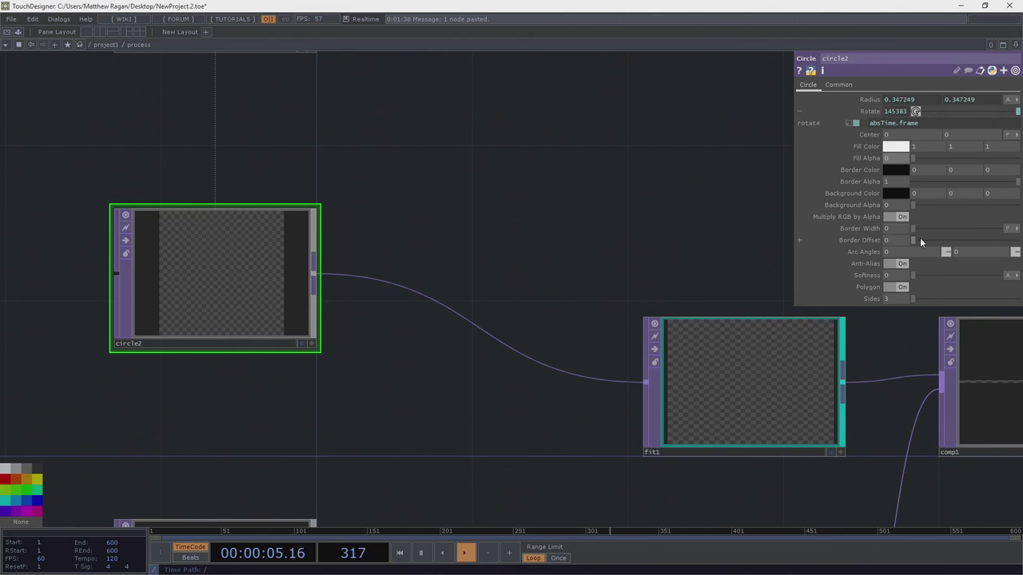
{"action": "left_click_drag", "start_coordinate": [915, 228], "coordinate": [970, 237]}
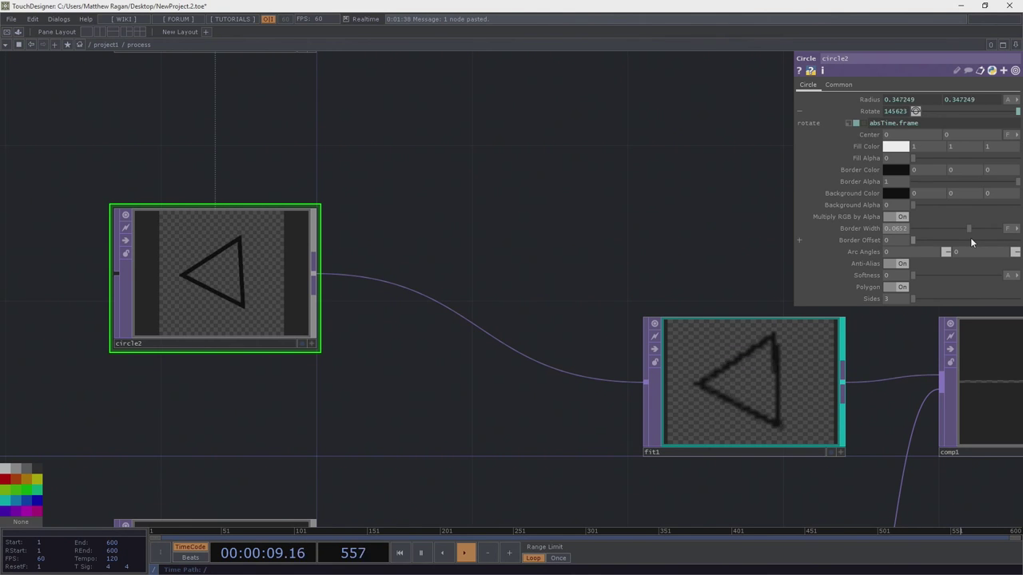
{"action": "left_click", "coordinate": [896, 169]}
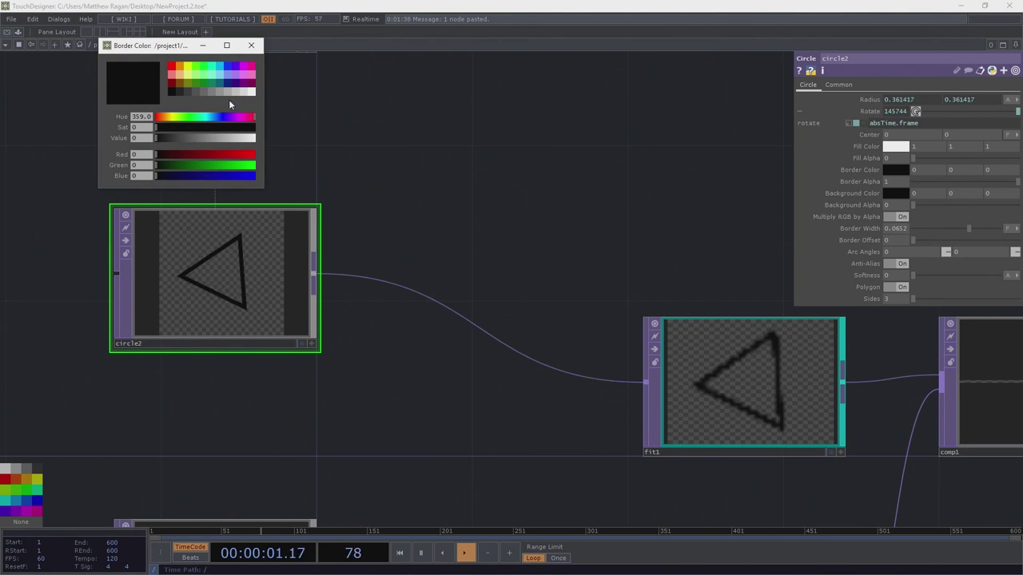
{"action": "left_click", "coordinate": [222, 70]}
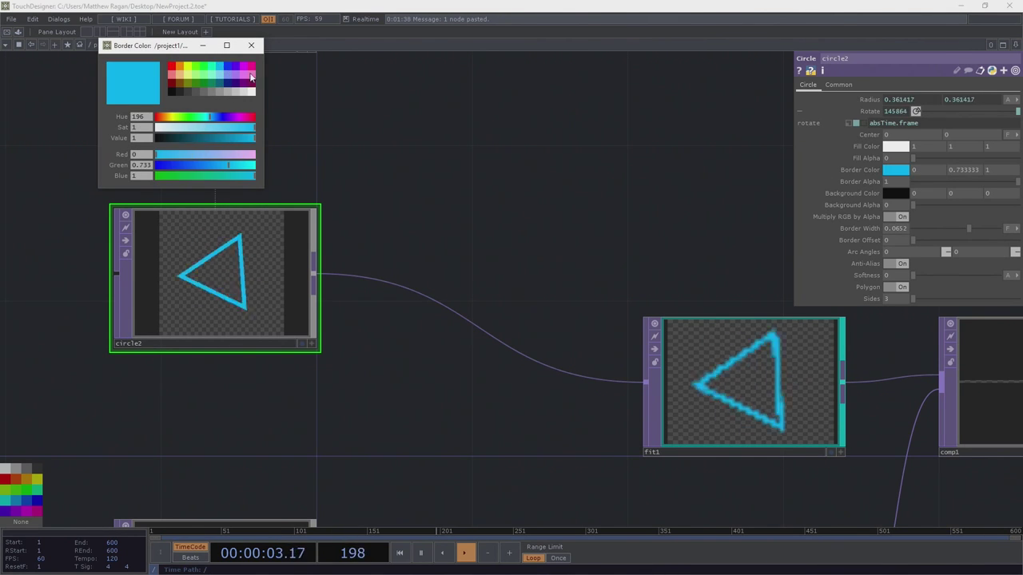
{"action": "left_click", "coordinate": [249, 71]}
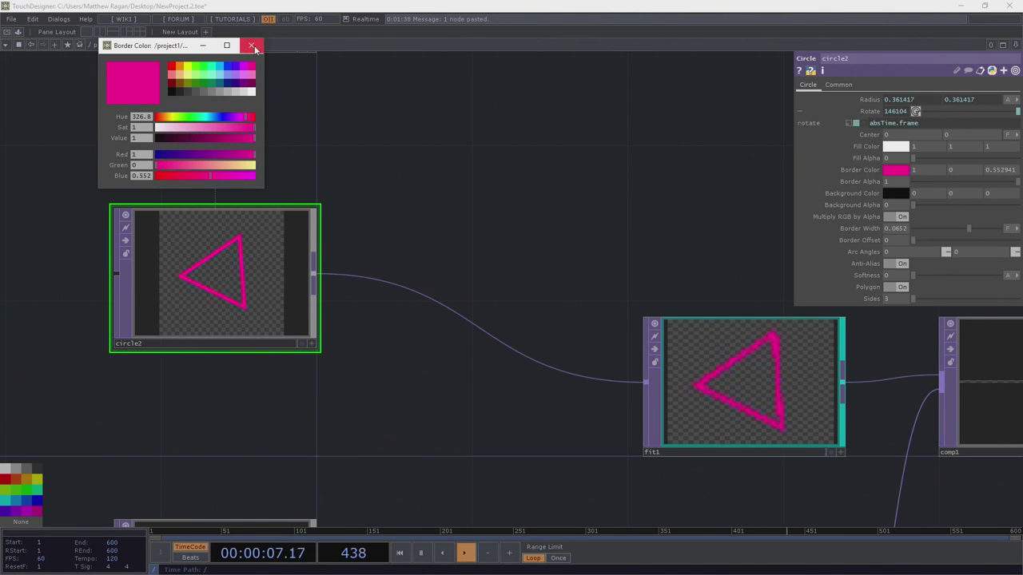
{"action": "left_click", "coordinate": [252, 48]}
Step: Examine the row of repeated triangles in the process network's composited output
{"action": "scroll", "coordinate": [512, 377], "scroll_direction": "up", "scroll_amount": 3}
{"action": "scroll", "coordinate": [502, 376], "scroll_direction": "down", "scroll_amount": 4}
{"action": "left_click_drag", "start_coordinate": [803, 486], "coordinate": [435, 413]}
{"action": "scroll", "coordinate": [435, 304], "scroll_direction": "up", "scroll_amount": 4}
{"action": "scroll", "coordinate": [593, 290], "scroll_direction": "up", "scroll_amount": 2}
{"action": "middle_click_drag", "start_coordinate": [585, 293], "coordinate": [607, 377]}
{"action": "middle_click_drag", "start_coordinate": [303, 418], "coordinate": [440, 406]}
{"action": "left_click_drag", "start_coordinate": [580, 338], "coordinate": [377, 406]}
{"action": "middle_click_drag", "start_coordinate": [378, 406], "coordinate": [426, 280]}
{"action": "scroll", "coordinate": [426, 279], "scroll_direction": "up", "scroll_amount": 5}
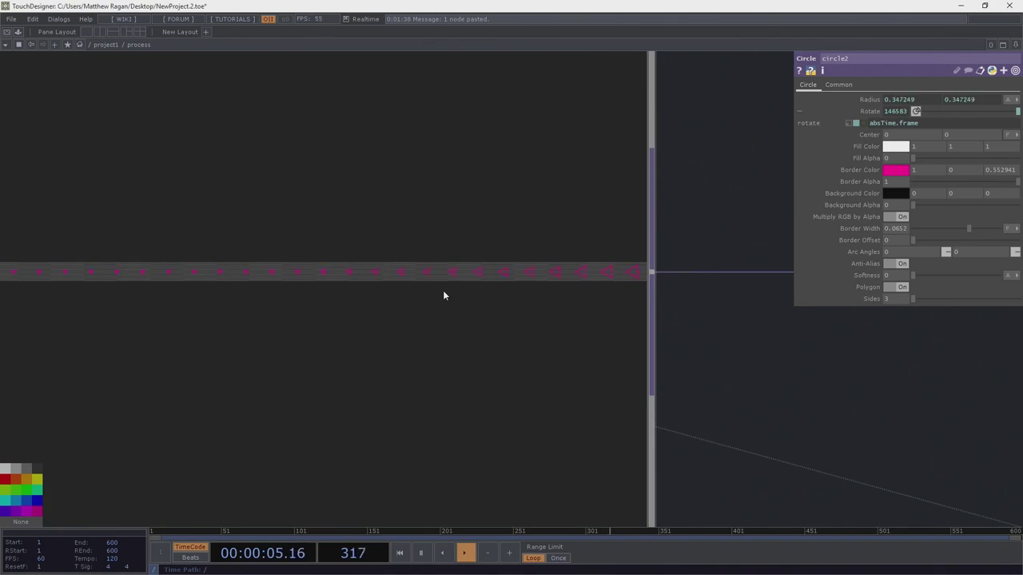
Step: Return to the project1 network and examine how the triangle outline drives the cubes in render1, undoing any accidental node move
{"action": "scroll", "coordinate": [443, 292], "scroll_direction": "down", "scroll_amount": 15}
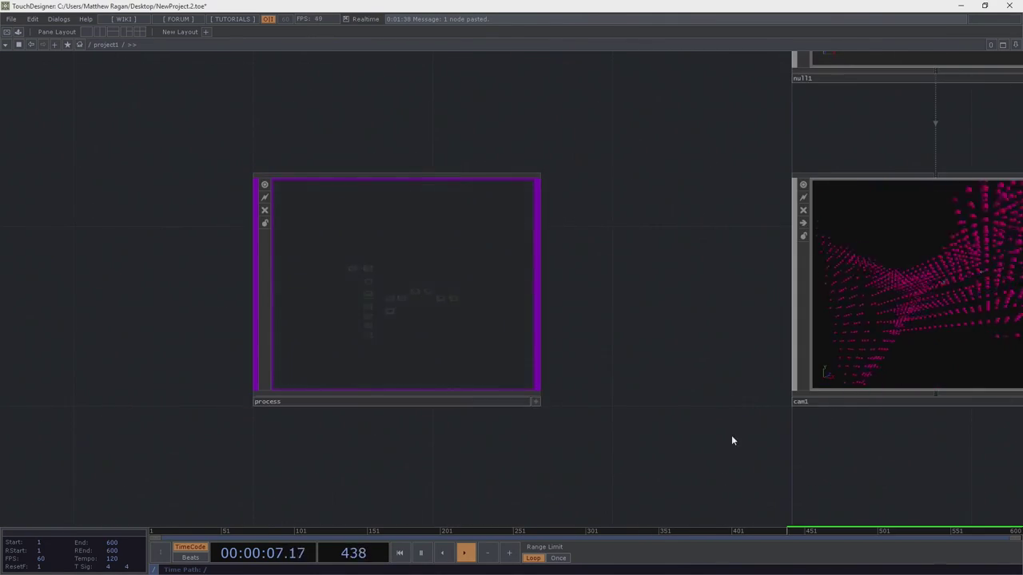
{"action": "left_click_drag", "start_coordinate": [732, 436], "coordinate": [297, 376]}
{"action": "scroll", "coordinate": [198, 267], "scroll_direction": "up", "scroll_amount": 5}
{"action": "scroll", "coordinate": [198, 267], "scroll_direction": "down", "scroll_amount": 6}
{"action": "left_click_drag", "start_coordinate": [383, 227], "coordinate": [178, 47]}
{"action": "scroll", "coordinate": [434, 324], "scroll_direction": "up", "scroll_amount": 6}
{"action": "scroll", "coordinate": [436, 346], "scroll_direction": "down", "scroll_amount": 3}
{"action": "left_click_drag", "start_coordinate": [708, 439], "coordinate": [630, 325]}
{"action": "scroll", "coordinate": [434, 277], "scroll_direction": "up", "scroll_amount": 1}
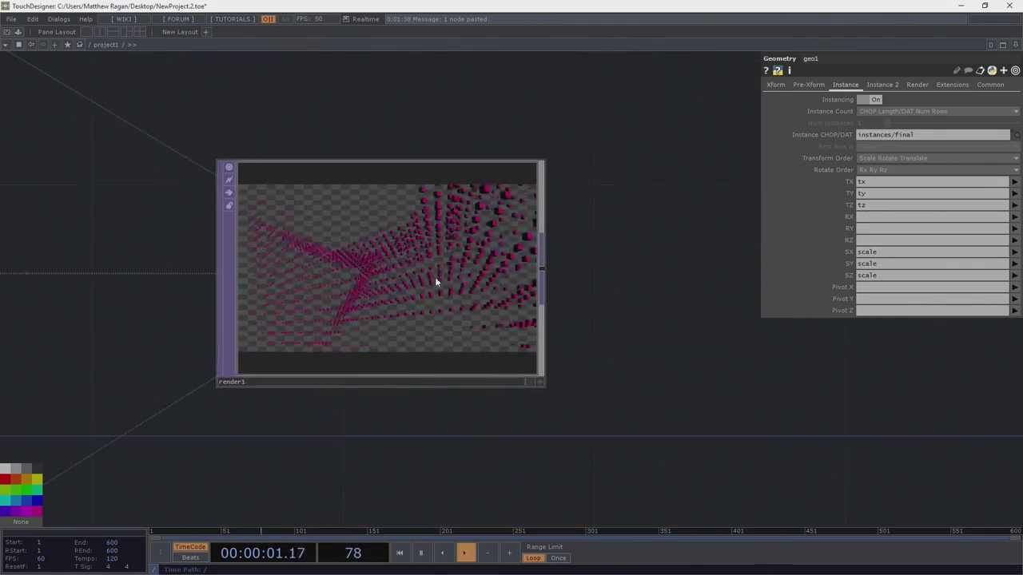
{"action": "scroll", "coordinate": [434, 276], "scroll_direction": "up", "scroll_amount": 3}
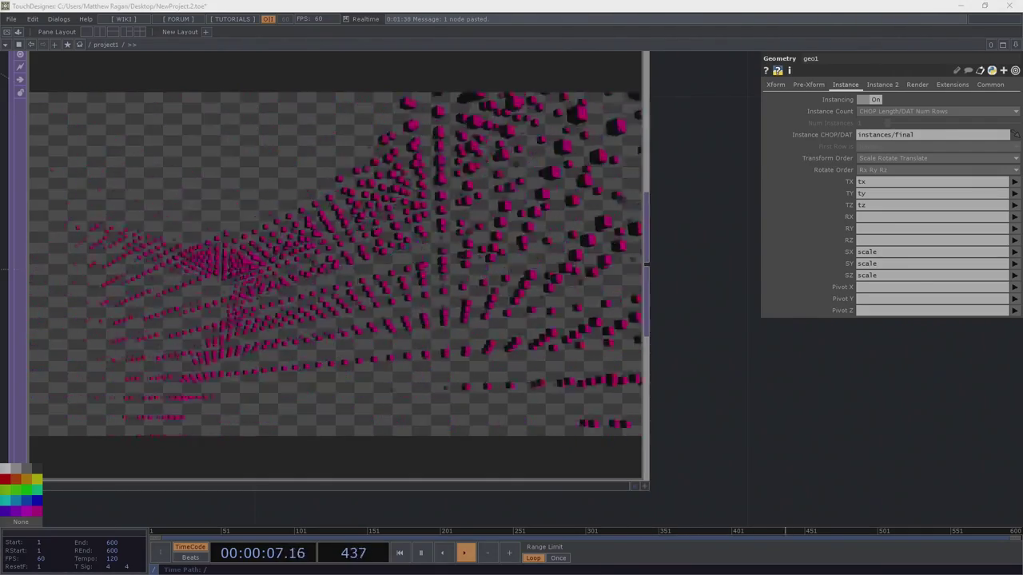
{"action": "left_click_drag", "start_coordinate": [613, 468], "coordinate": [817, 373]}
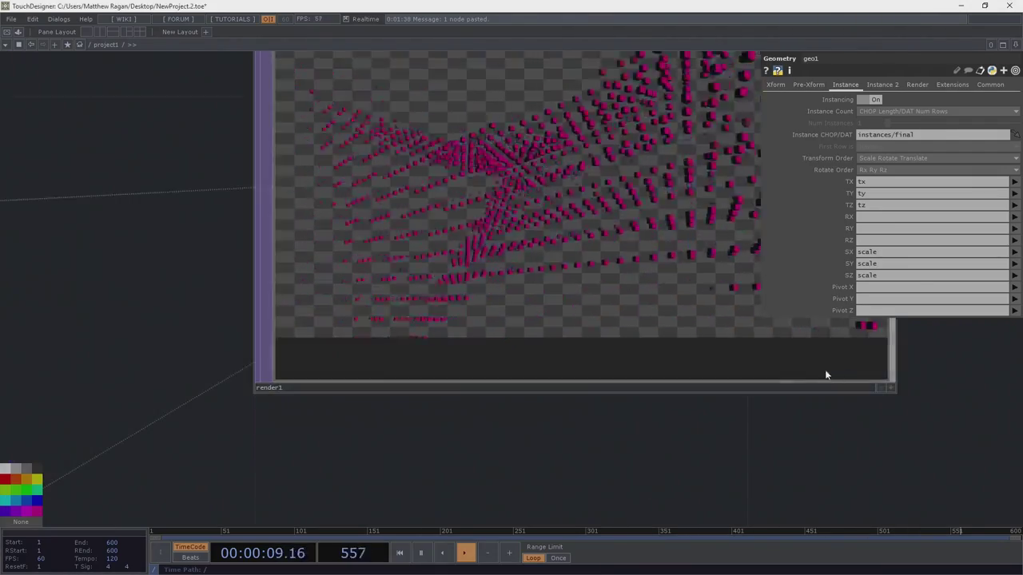
{"action": "key", "text": "ctrl+z"}
Step: Add a Feedback TOP to the project1 network and place it below and to the right of render1
{"action": "scroll", "coordinate": [625, 342], "scroll_direction": "down", "scroll_amount": 4}
{"action": "scroll", "coordinate": [544, 336], "scroll_direction": "down", "scroll_amount": 2}
{"action": "scroll", "coordinate": [552, 335], "scroll_direction": "up", "scroll_amount": 3}
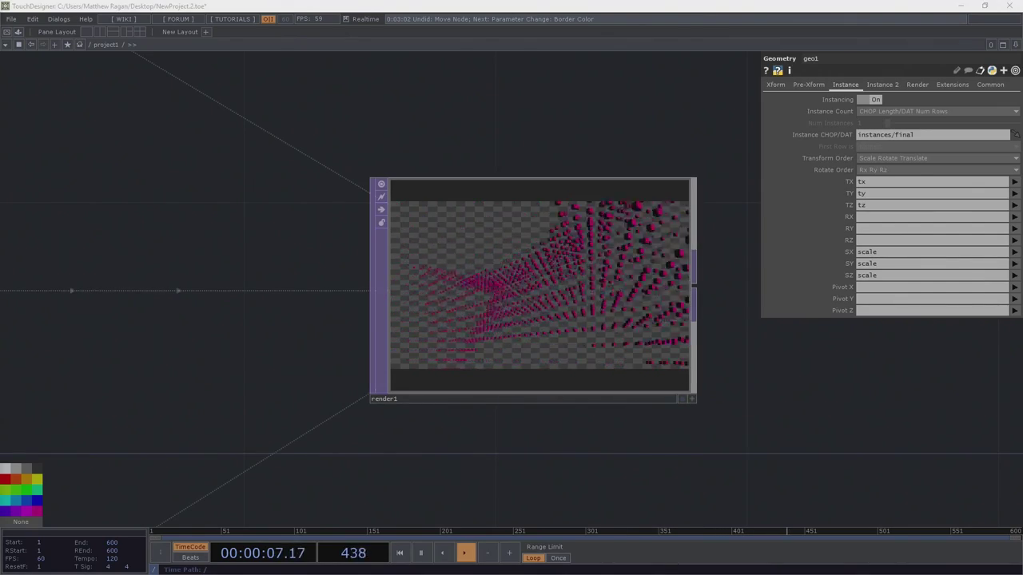
{"action": "left_click_drag", "start_coordinate": [585, 406], "coordinate": [387, 329]}
{"action": "scroll", "coordinate": [387, 331], "scroll_direction": "down", "scroll_amount": 2}
{"action": "key", "text": "Tab"}
{"action": "type", "text": "feed"}
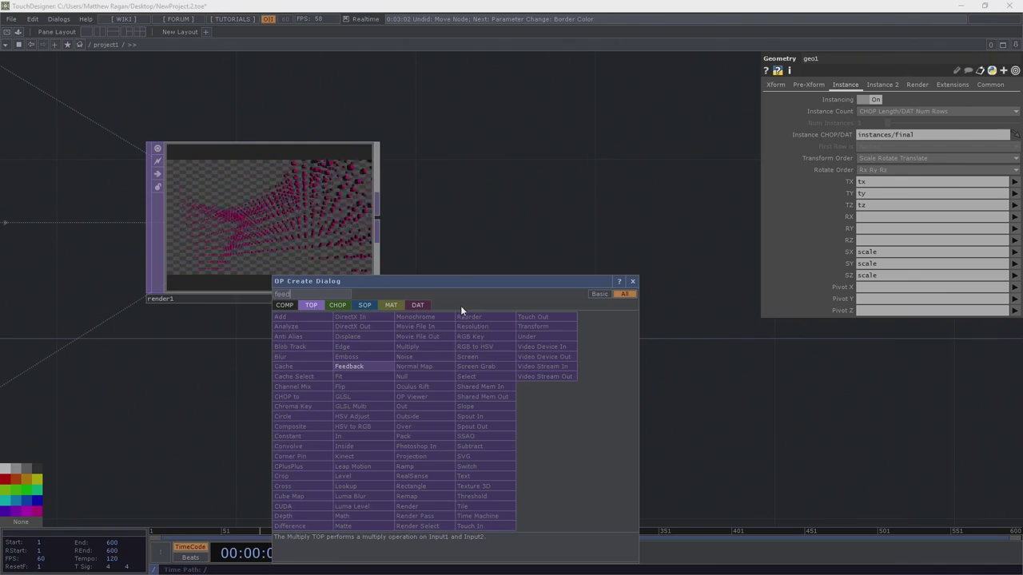
{"action": "left_click", "coordinate": [371, 369]}
{"action": "left_click", "coordinate": [599, 382]}
{"action": "left_click_drag", "start_coordinate": [515, 232], "coordinate": [366, 209]}
{"action": "left_click_drag", "start_coordinate": [390, 351], "coordinate": [480, 389]}
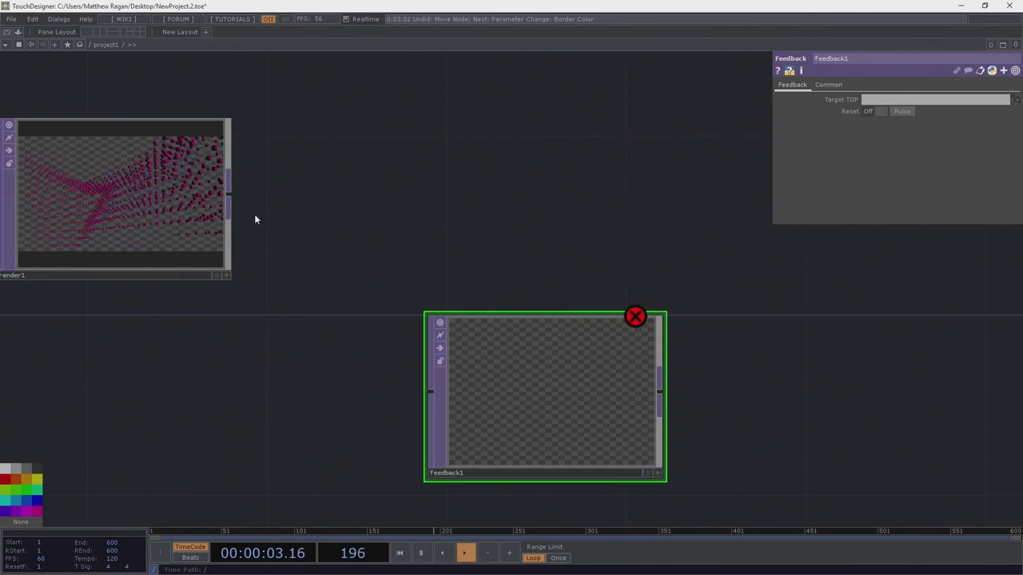
Step: Connect render1's output to the Feedback TOP and move the Feedback TOP farther below render1
{"action": "left_click_drag", "start_coordinate": [229, 195], "coordinate": [430, 391]}
{"action": "left_click_drag", "start_coordinate": [617, 401], "coordinate": [295, 255]}
{"action": "left_click_drag", "start_coordinate": [283, 262], "coordinate": [304, 335]}
{"action": "left_click_drag", "start_coordinate": [320, 337], "coordinate": [477, 257]}
{"action": "left_click_drag", "start_coordinate": [366, 284], "coordinate": [363, 408]}
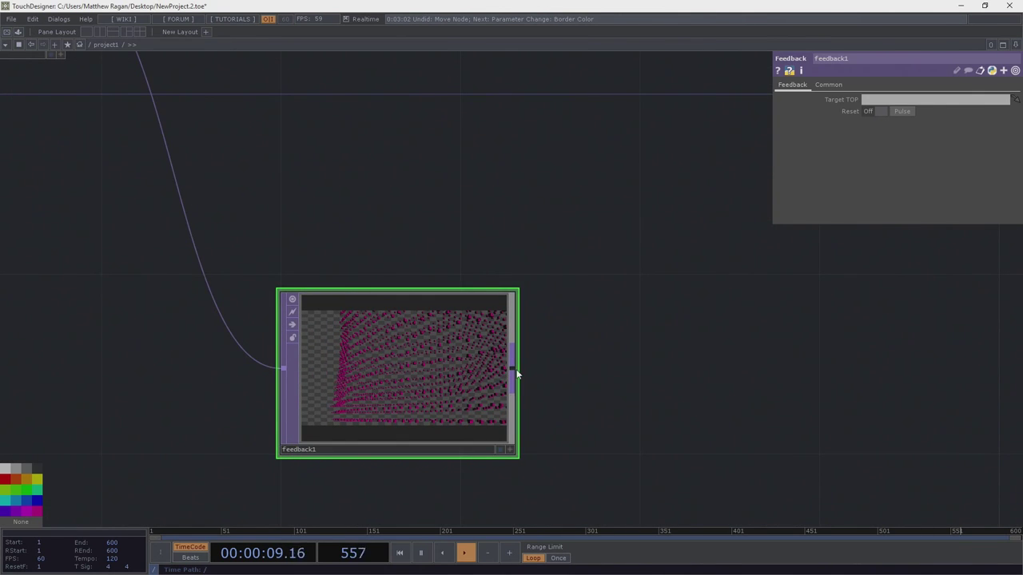
Step: Add a Blur TOP to feedback1's output and place it in line beside feedback1
{"action": "right_click", "coordinate": [517, 372]}
{"action": "type", "text": "blu"}
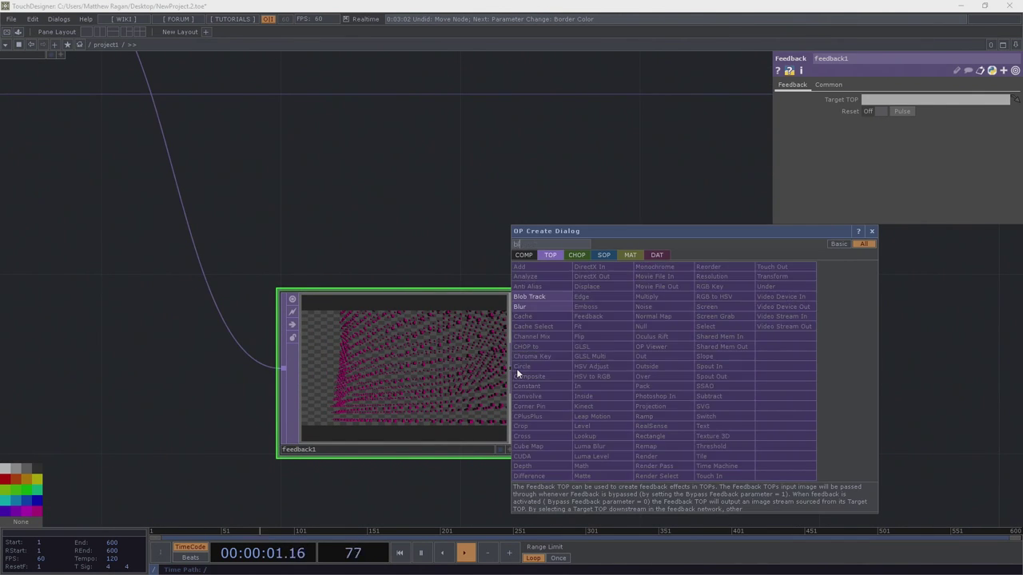
{"action": "left_click", "coordinate": [541, 310]}
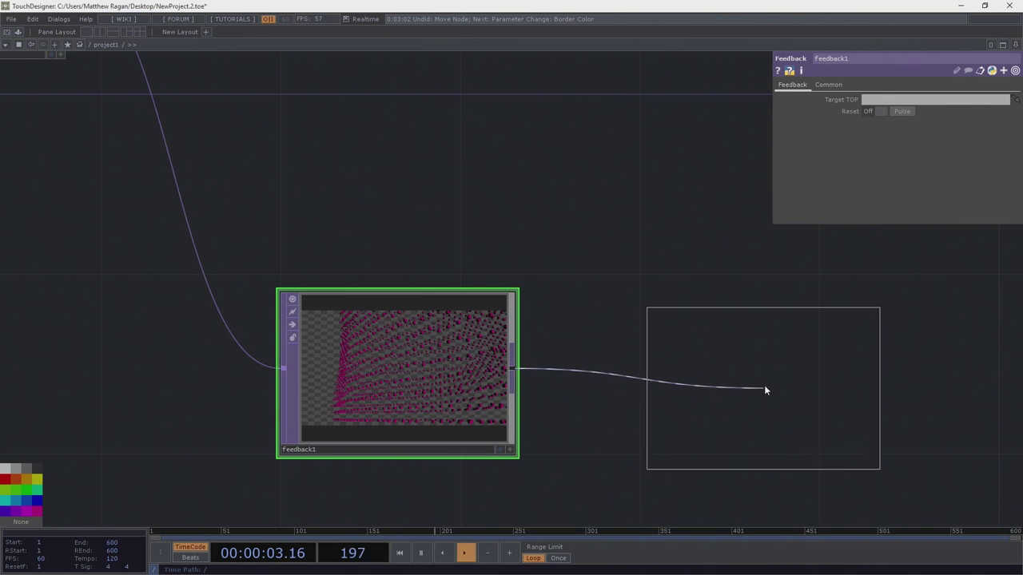
{"action": "left_click", "coordinate": [757, 398]}
{"action": "left_click_drag", "start_coordinate": [754, 403], "coordinate": [752, 387]}
{"action": "left_click_drag", "start_coordinate": [748, 275], "coordinate": [452, 285]}
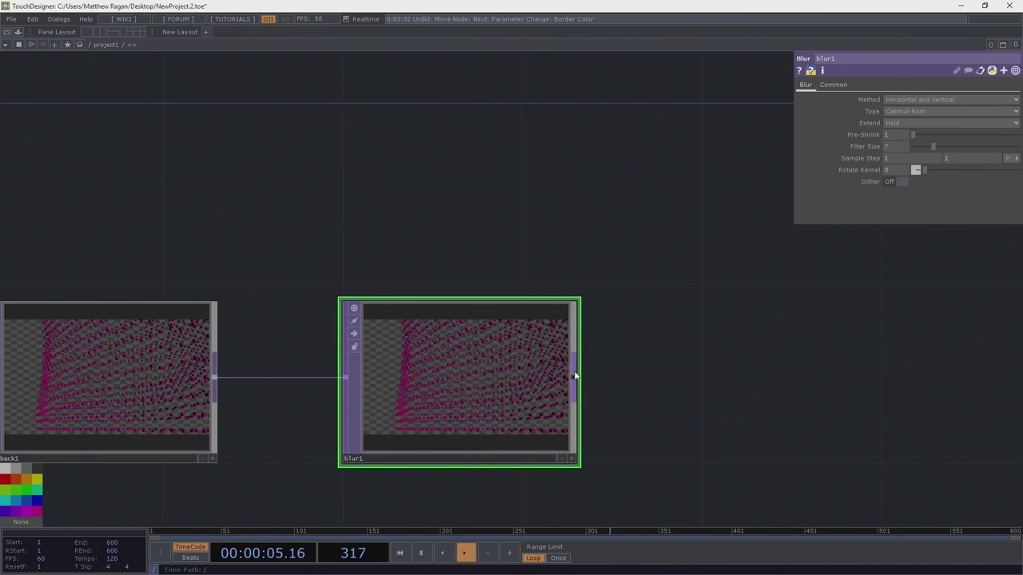
Step: Add a Level TOP to blur1's output and align it in the same row
{"action": "right_click", "coordinate": [573, 378]}
{"action": "type", "text": "leve"}
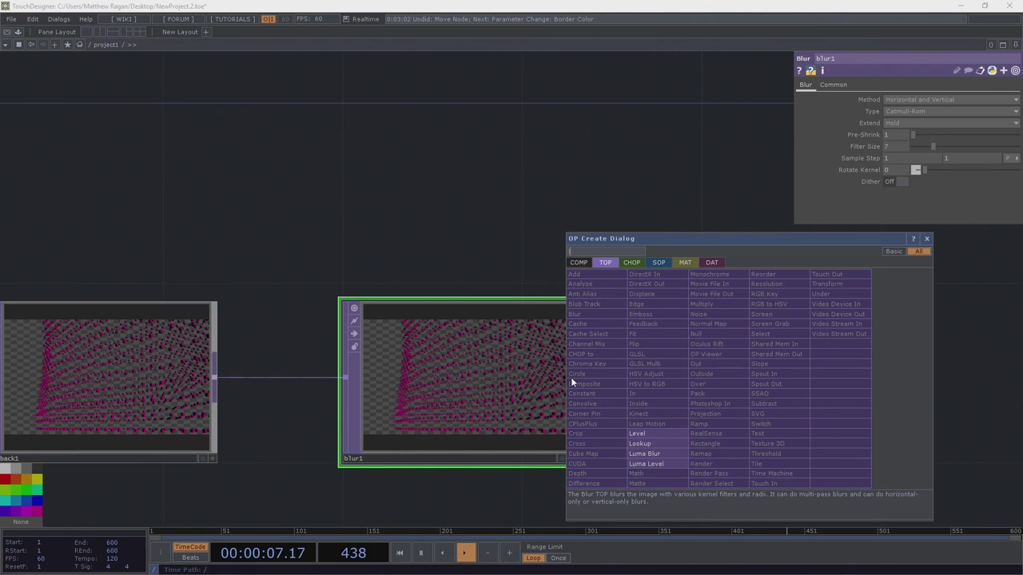
{"action": "left_click", "coordinate": [655, 433]}
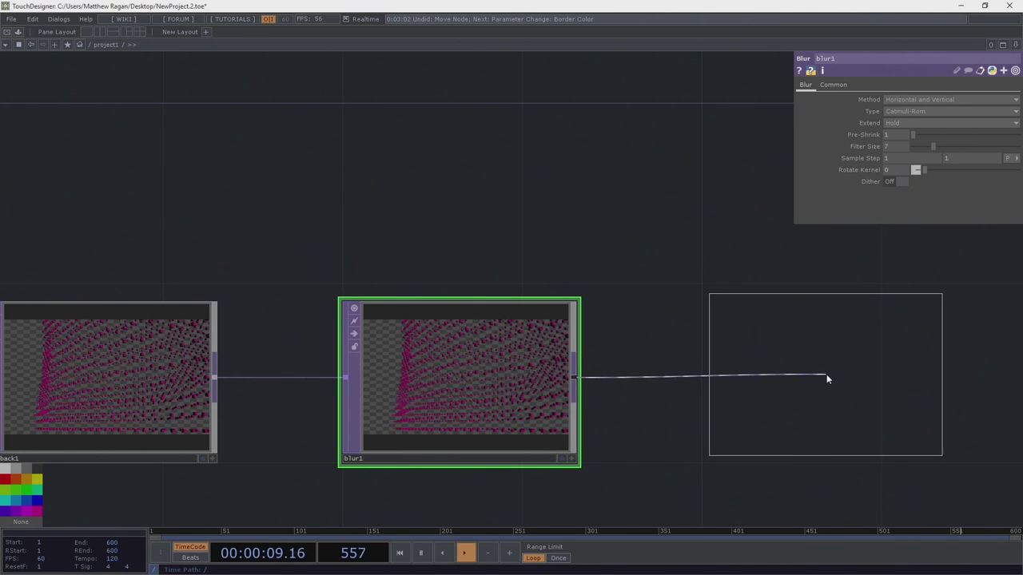
{"action": "left_click", "coordinate": [828, 380]}
{"action": "left_click_drag", "start_coordinate": [828, 380], "coordinate": [810, 397]}
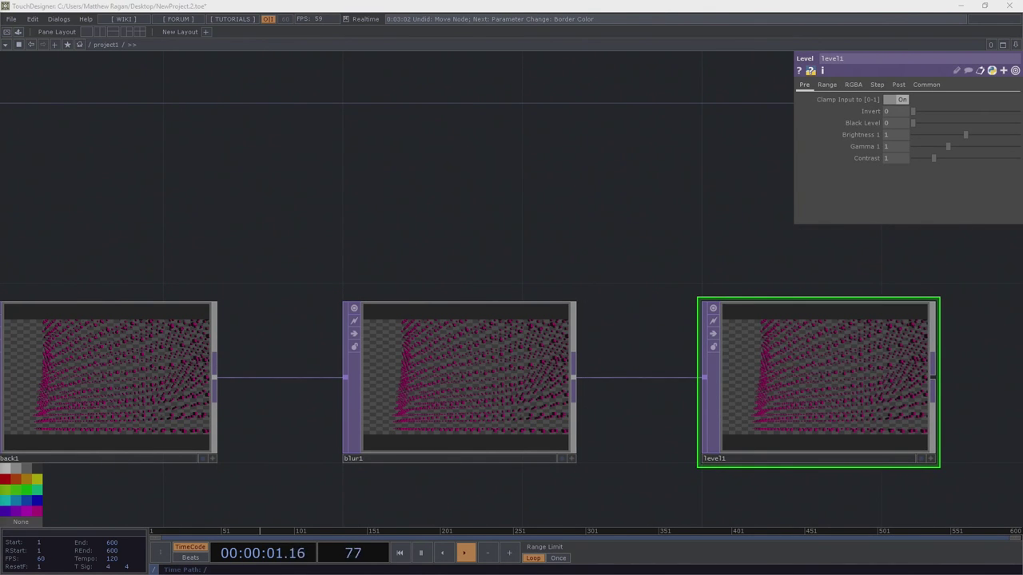
Step: Set level1's post opacity to 0.919
{"action": "left_click", "coordinate": [898, 85]}
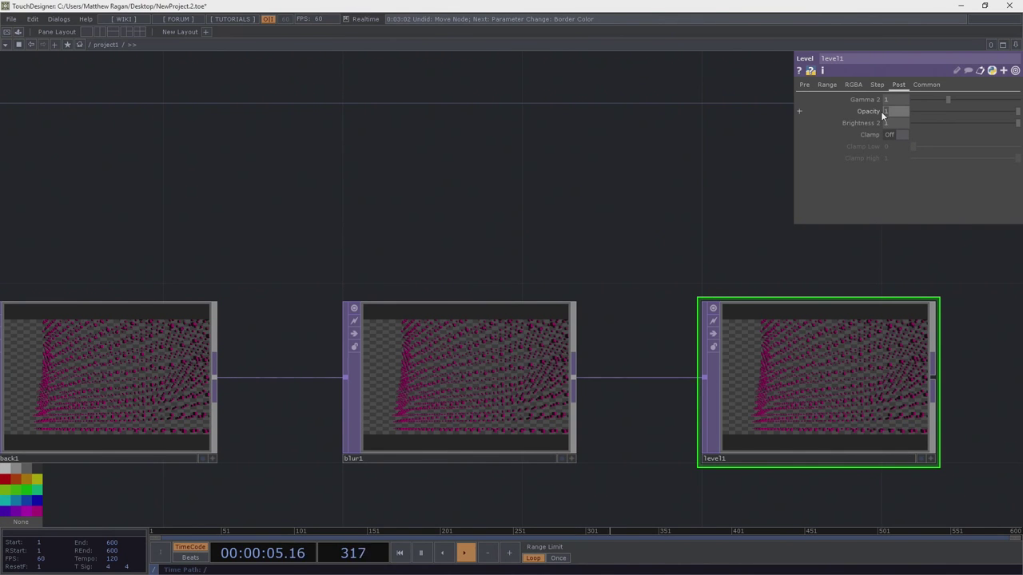
{"action": "left_click", "coordinate": [883, 113]}
{"action": "type", "text": "0.919"}
{"action": "key", "text": "Return"}
Step: Add a Composite TOP after level1, placed above and to its right, and set its operation to Atop
{"action": "left_click_drag", "start_coordinate": [931, 267], "coordinate": [685, 265]}
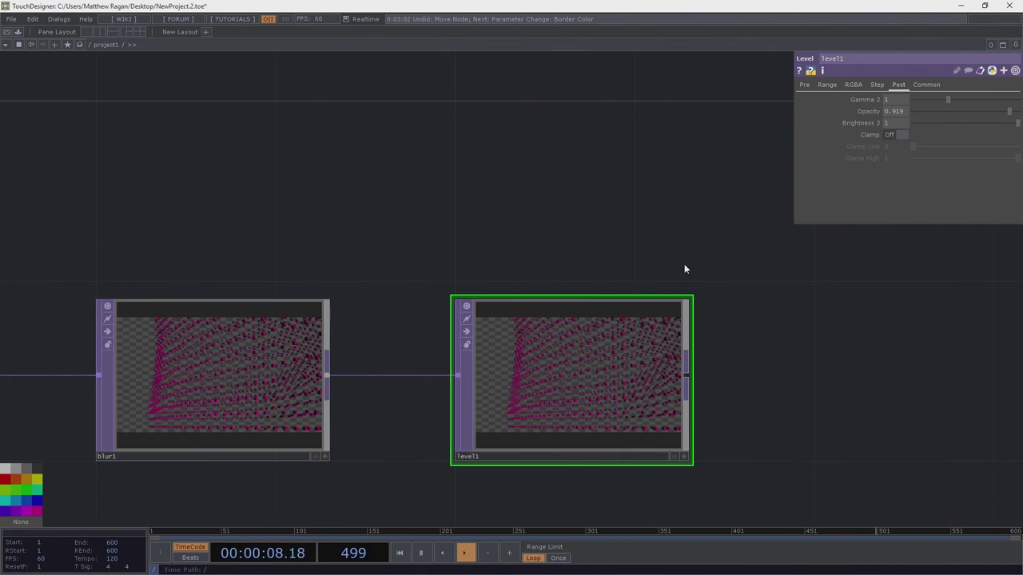
{"action": "right_click", "coordinate": [691, 378]}
{"action": "type", "text": "com"}
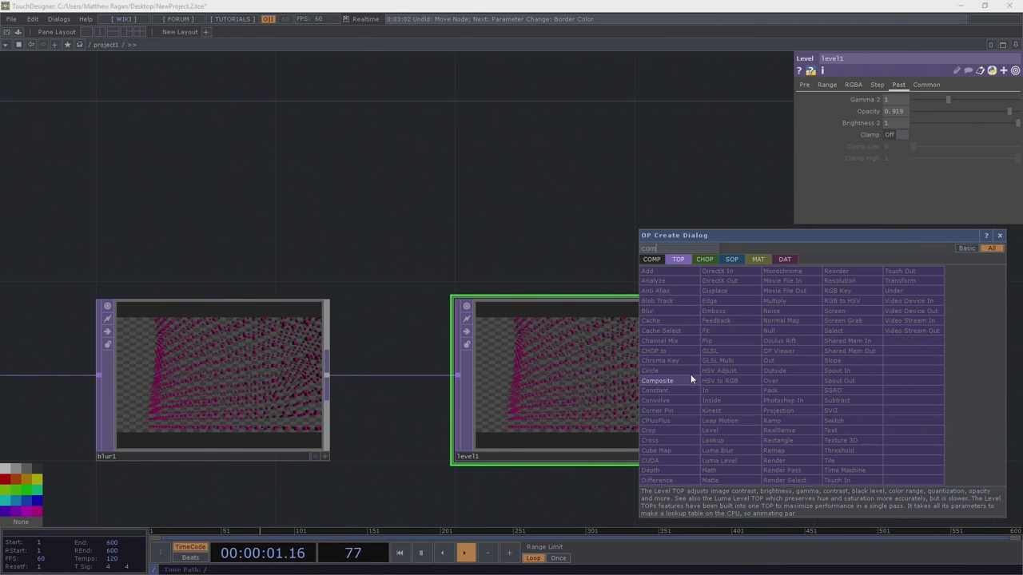
{"action": "left_click", "coordinate": [690, 378]}
{"action": "left_click", "coordinate": [871, 218]}
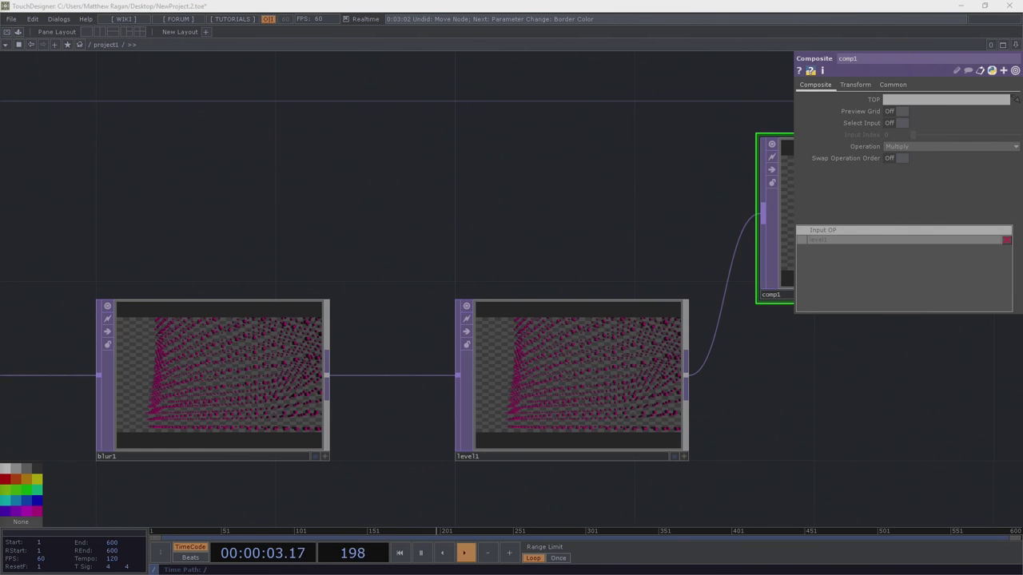
{"action": "left_click_drag", "start_coordinate": [668, 171], "coordinate": [507, 168]}
{"action": "left_click", "coordinate": [940, 148]}
{"action": "left_click", "coordinate": [893, 166]}
Step: Connect render1's output to comp1 and move render1 ahead of level1 in comp1's input order
{"action": "scroll", "coordinate": [397, 185], "scroll_direction": "down", "scroll_amount": 5}
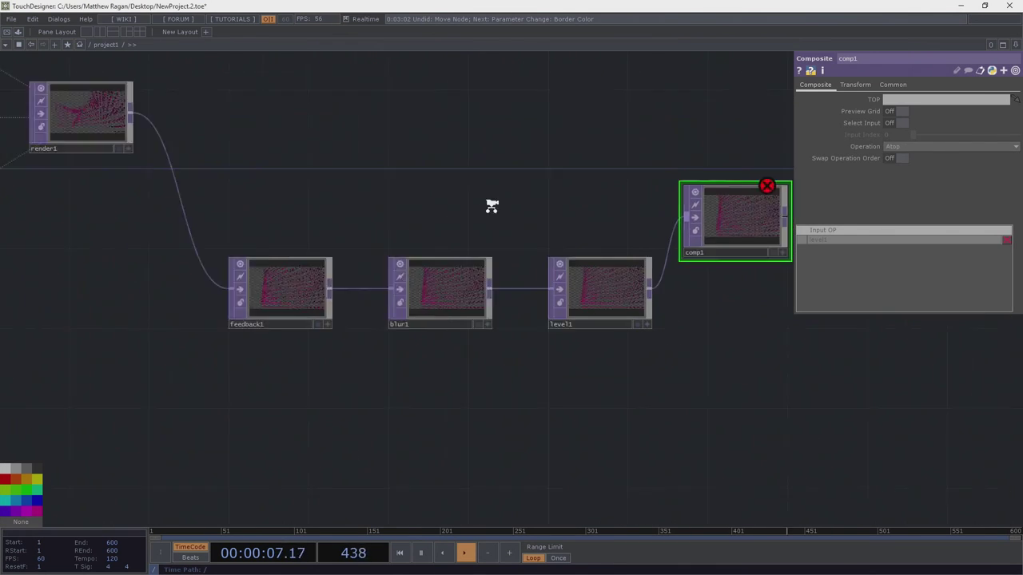
{"action": "left_click_drag", "start_coordinate": [489, 211], "coordinate": [537, 244]}
{"action": "left_click", "coordinate": [719, 239]}
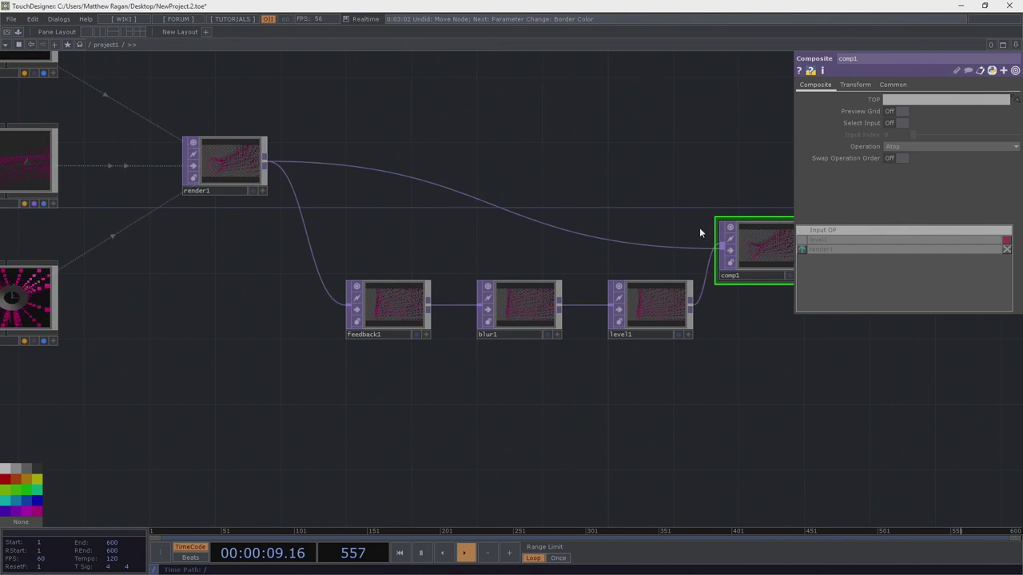
{"action": "scroll", "coordinate": [679, 248], "scroll_direction": "right", "scroll_amount": 5}
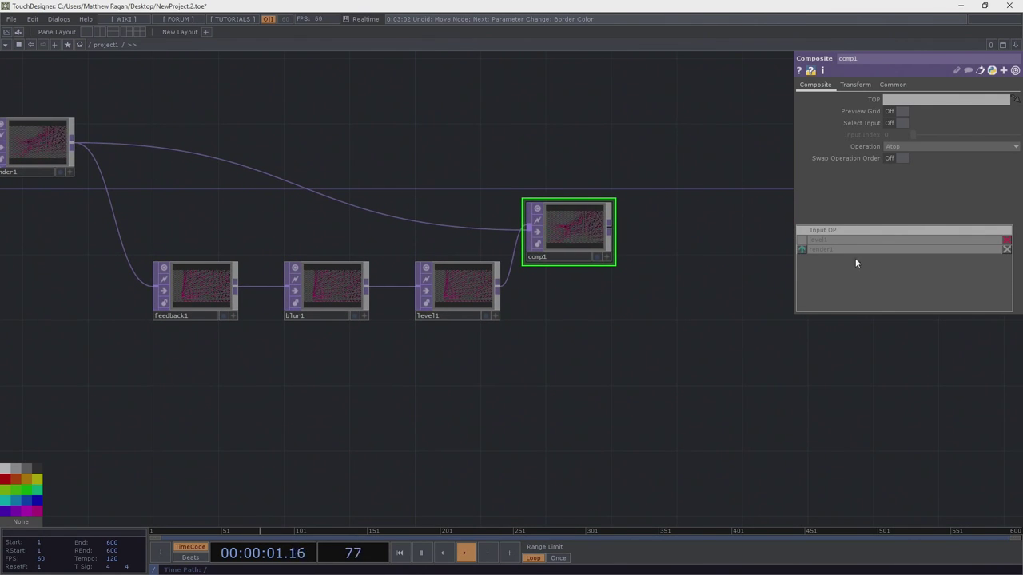
{"action": "scroll", "coordinate": [560, 232], "scroll_direction": "up", "scroll_amount": 4}
{"action": "scroll", "coordinate": [561, 234], "scroll_direction": "down", "scroll_amount": 2}
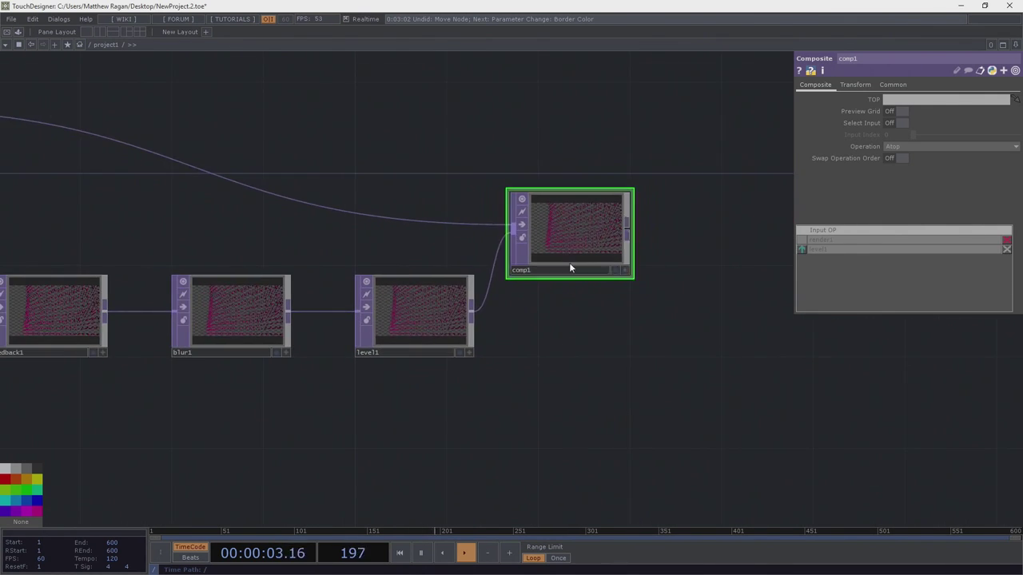
Step: Move comp1 slightly farther from level1 and assign it as feedback1's target TOP
{"action": "left_click_drag", "start_coordinate": [568, 260], "coordinate": [589, 238]}
{"action": "left_click_drag", "start_coordinate": [596, 276], "coordinate": [640, 275]}
{"action": "left_click_drag", "start_coordinate": [646, 234], "coordinate": [128, 303]}
{"action": "left_click_drag", "start_coordinate": [581, 357], "coordinate": [441, 391]}
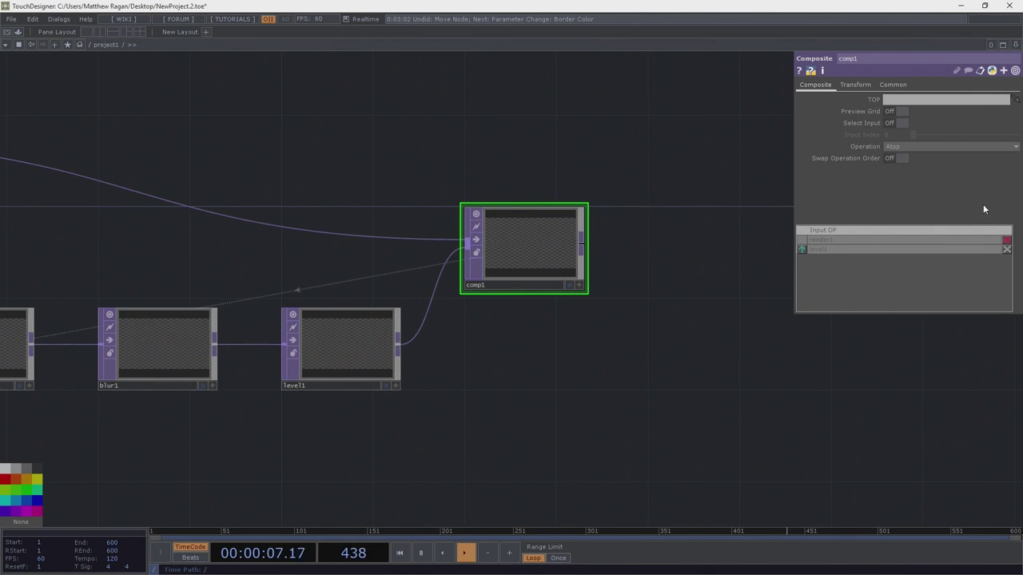
Step: Set comp1's operation to Add and inspect the trails around the cubes in its preview
{"action": "left_click", "coordinate": [932, 147]}
{"action": "left_click", "coordinate": [905, 158]}
{"action": "scroll", "coordinate": [509, 294], "scroll_direction": "up", "scroll_amount": 3}
{"action": "scroll", "coordinate": [559, 312], "scroll_direction": "up", "scroll_amount": 3}
{"action": "scroll", "coordinate": [640, 303], "scroll_direction": "up", "scroll_amount": 2}
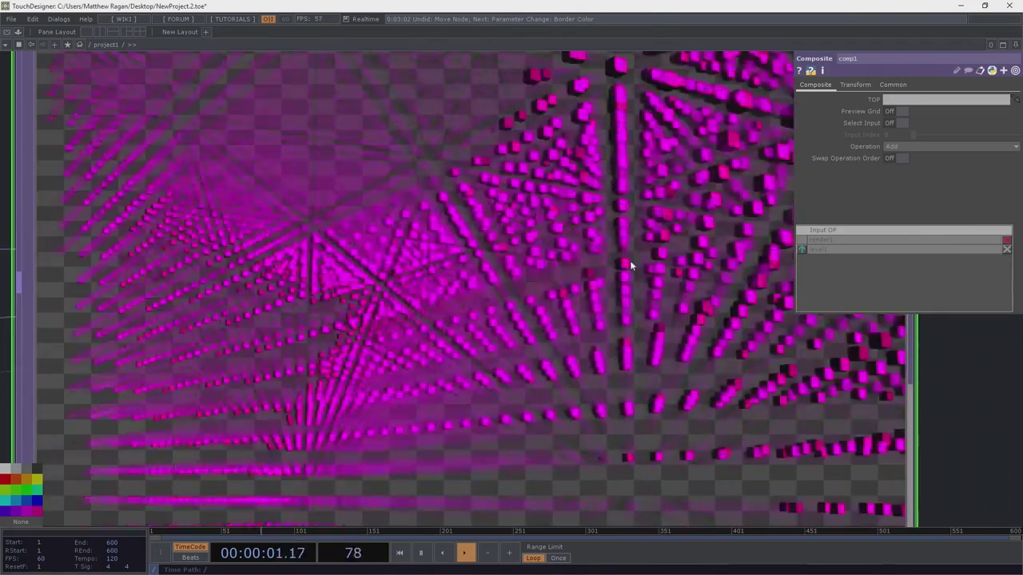
{"action": "scroll", "coordinate": [573, 258], "scroll_direction": "down", "scroll_amount": 4}
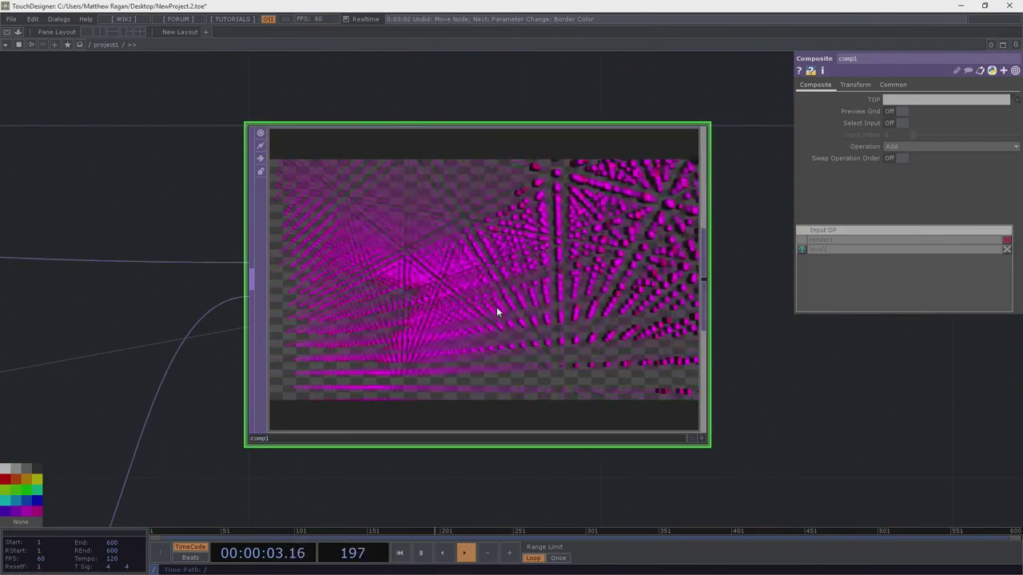
{"action": "scroll", "coordinate": [576, 288], "scroll_direction": "up", "scroll_amount": 4}
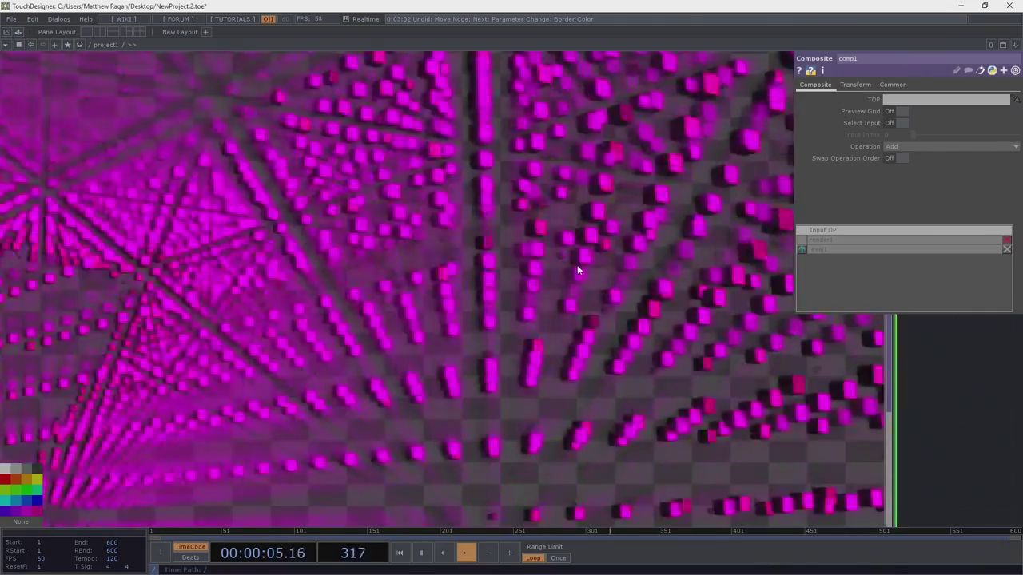
{"action": "scroll", "coordinate": [577, 270], "scroll_direction": "down", "scroll_amount": 4}
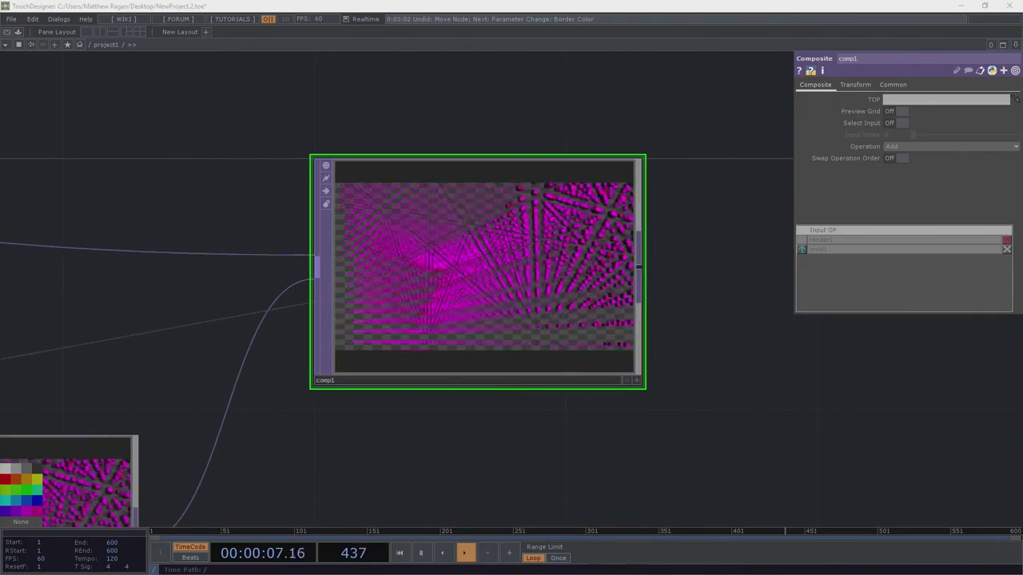
Step: Set blur1's filter size to 18
{"action": "left_click_drag", "start_coordinate": [260, 329], "coordinate": [640, 285]}
{"action": "left_click_drag", "start_coordinate": [122, 304], "coordinate": [472, 197]}
{"action": "scroll", "coordinate": [387, 220], "scroll_direction": "down", "scroll_amount": 1}
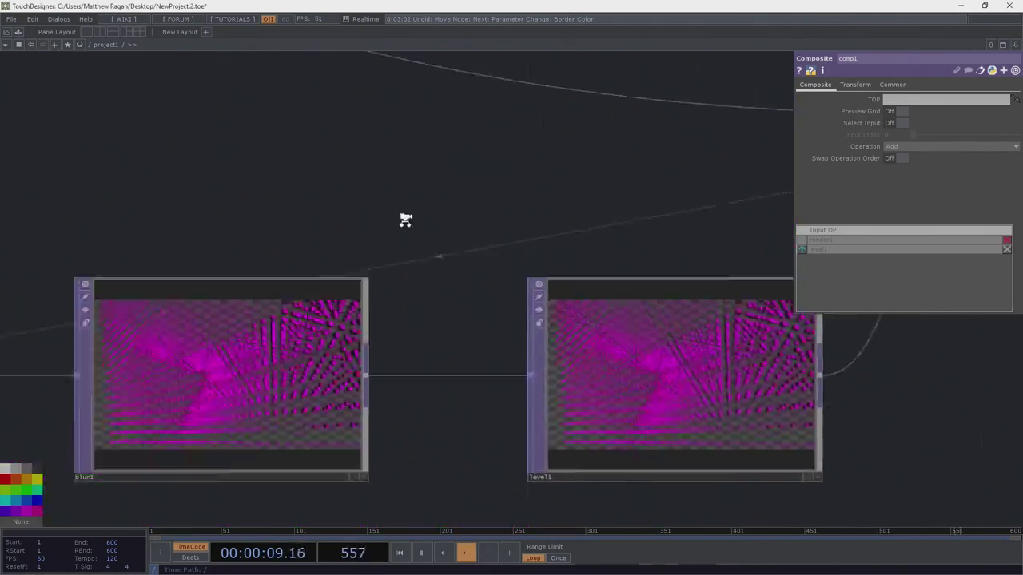
{"action": "middle_click_drag", "start_coordinate": [387, 219], "coordinate": [352, 233]}
{"action": "left_click", "coordinate": [340, 287]}
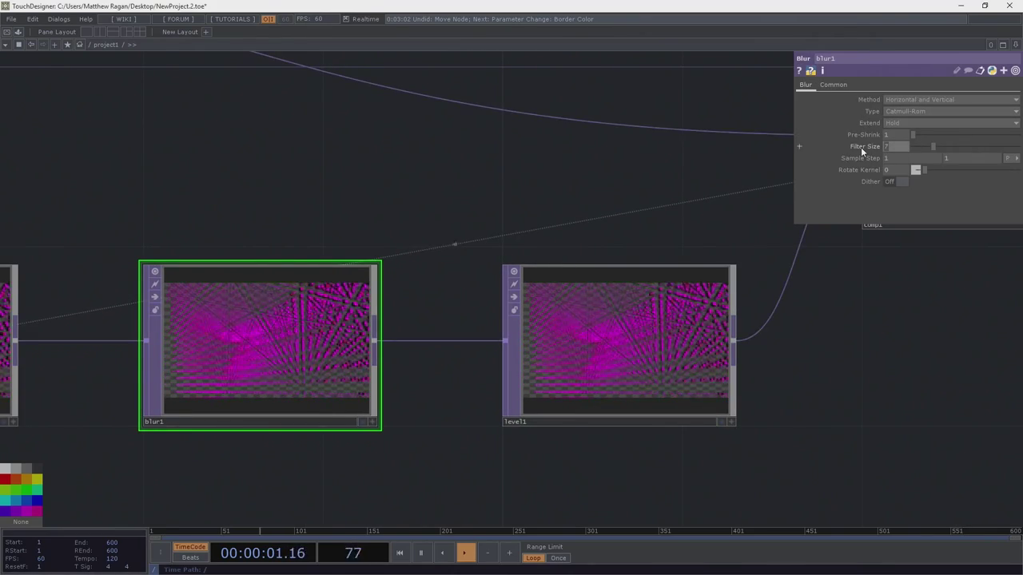
{"action": "scroll", "coordinate": [861, 147], "scroll_direction": "up", "scroll_amount": 1}
{"action": "type", "text": "18"}
{"action": "key", "text": "Return"}
Step: Examine comp1's blurred feedback trails up close and in a separate viewer window, and close the window
{"action": "left_click_drag", "start_coordinate": [657, 431], "coordinate": [156, 501]}
{"action": "scroll", "coordinate": [515, 214], "scroll_direction": "up", "scroll_amount": 4}
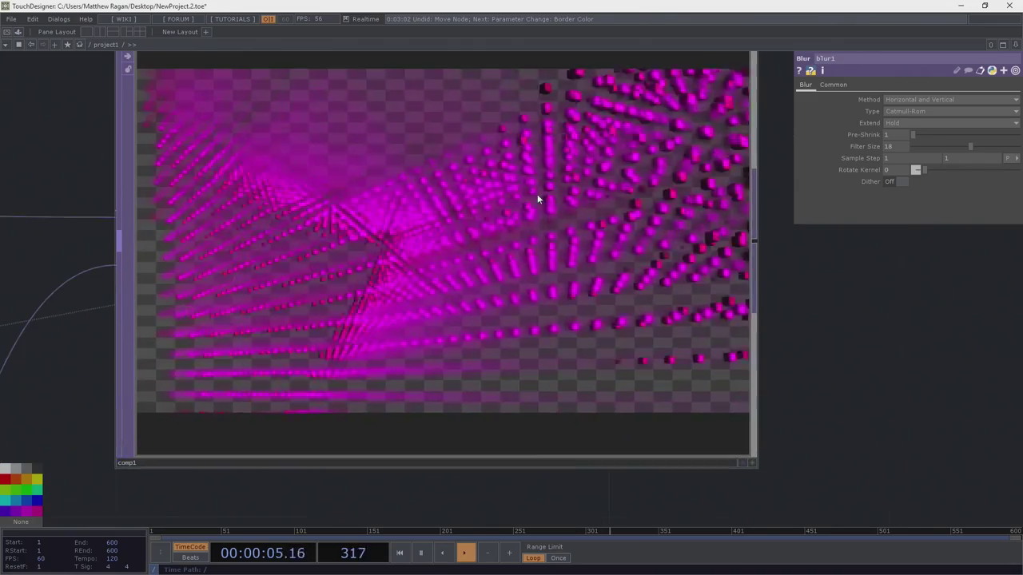
{"action": "scroll", "coordinate": [519, 218], "scroll_direction": "down", "scroll_amount": 3}
{"action": "scroll", "coordinate": [592, 205], "scroll_direction": "up", "scroll_amount": 4}
{"action": "scroll", "coordinate": [594, 205], "scroll_direction": "down", "scroll_amount": 4}
{"action": "right_click", "coordinate": [599, 161]}
{"action": "left_click", "coordinate": [626, 207]}
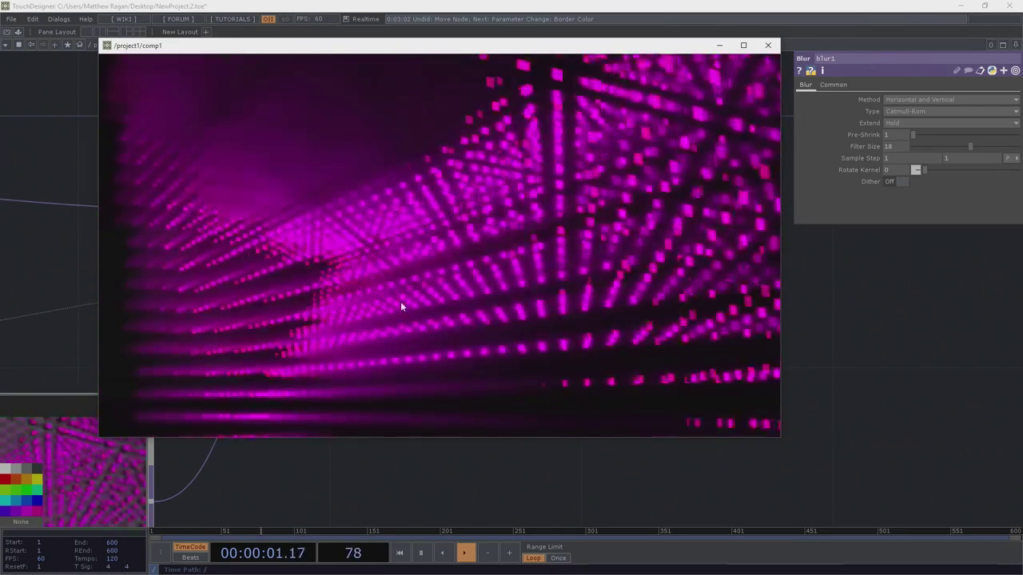
{"action": "left_click", "coordinate": [768, 45]}
Step: Add an Over TOP above and to the right of comp1
{"action": "scroll", "coordinate": [537, 111], "scroll_direction": "down", "scroll_amount": 3}
{"action": "left_click_drag", "start_coordinate": [247, 269], "coordinate": [236, 305]}
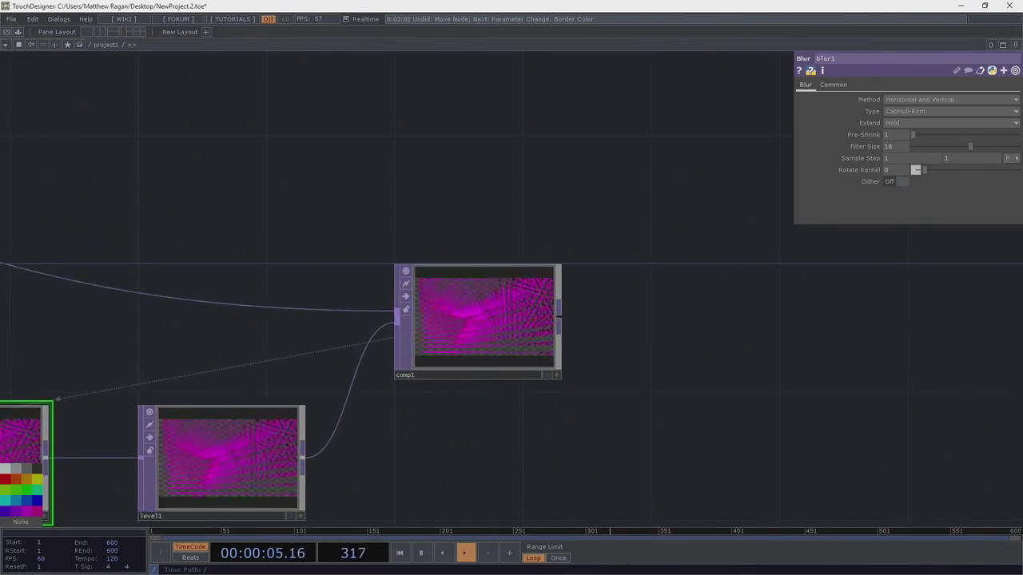
{"action": "scroll", "coordinate": [534, 225], "scroll_direction": "down", "scroll_amount": 2}
{"action": "key", "text": "Tab"}
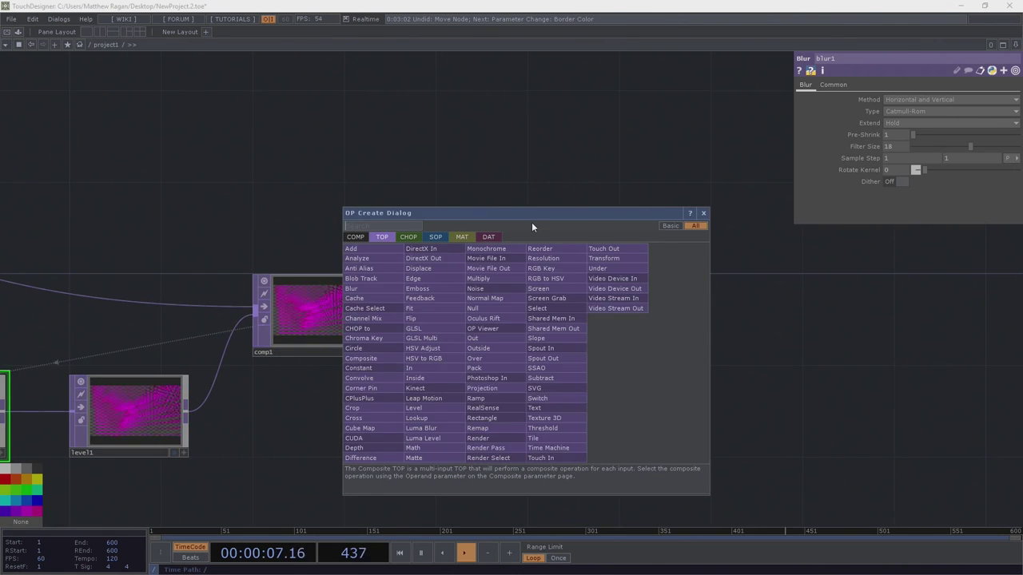
{"action": "type", "text": "over"}
{"action": "left_click", "coordinate": [489, 358]}
{"action": "left_click", "coordinate": [514, 197]}
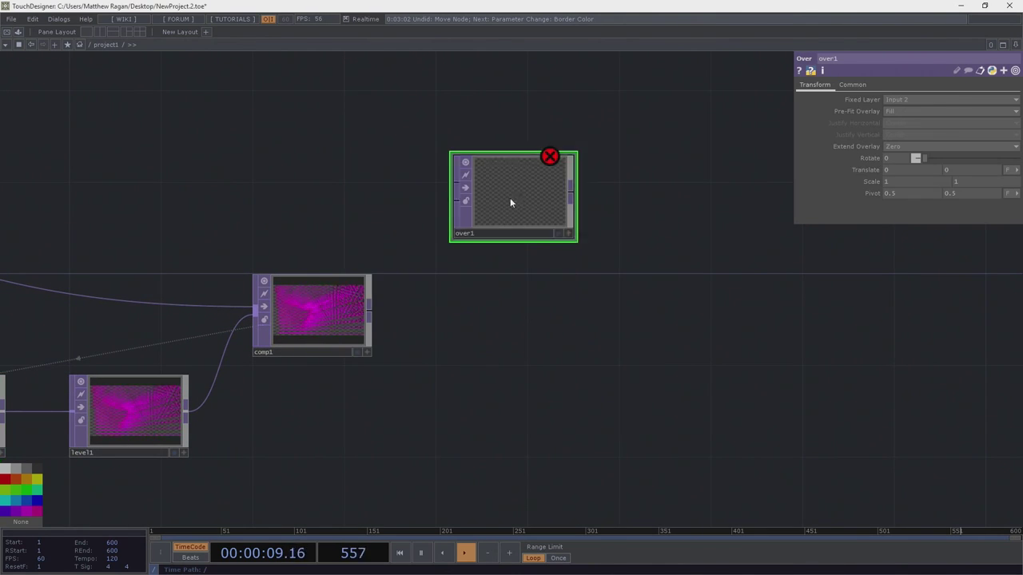
Step: Connect render1 to over1's first input and comp1 to its second input, and adjust over1's position
{"action": "left_click_drag", "start_coordinate": [296, 232], "coordinate": [549, 265]}
{"action": "left_click_drag", "start_coordinate": [117, 268], "coordinate": [312, 228]}
{"action": "scroll", "coordinate": [155, 235], "scroll_direction": "down", "scroll_amount": 2}
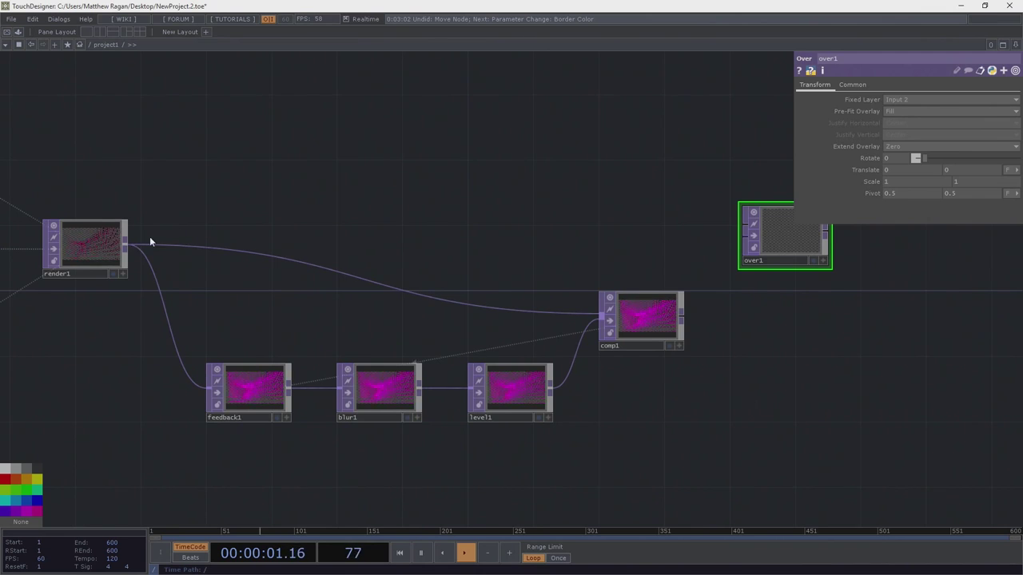
{"action": "left_click_drag", "start_coordinate": [183, 228], "coordinate": [211, 276]}
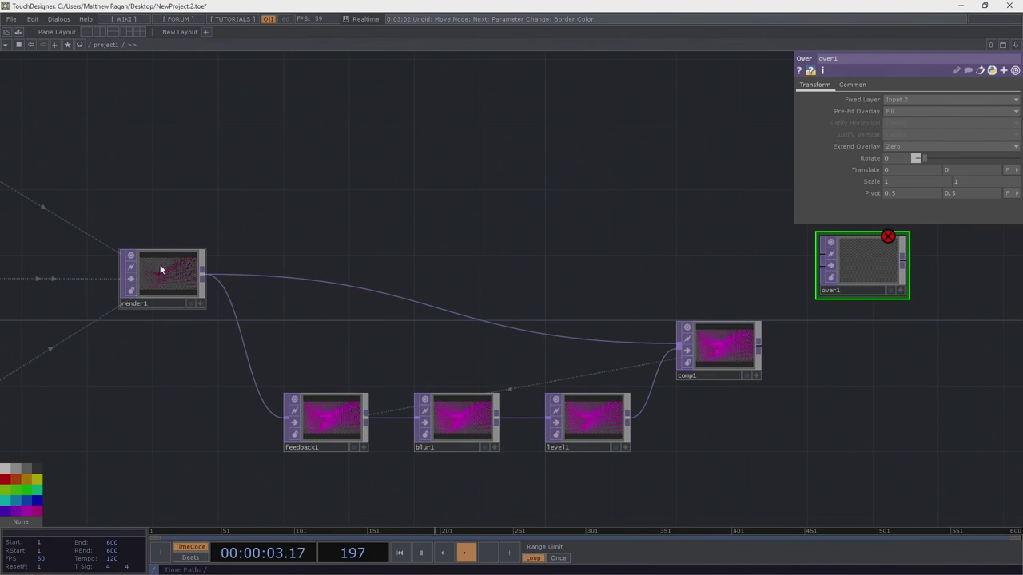
{"action": "left_click_drag", "start_coordinate": [849, 379], "coordinate": [550, 371]}
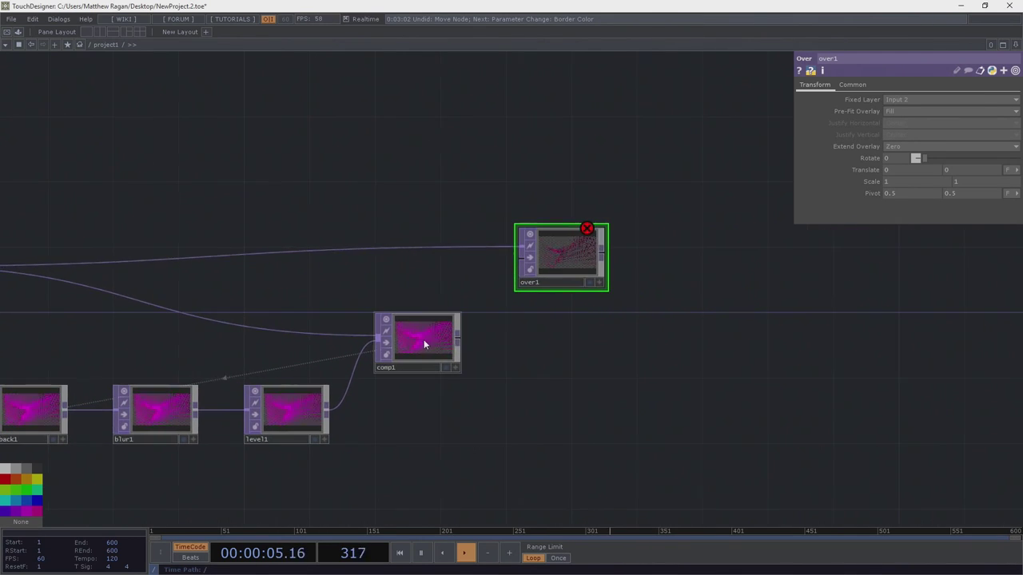
{"action": "left_click", "coordinate": [528, 272]}
{"action": "scroll", "coordinate": [543, 270], "scroll_direction": "up", "scroll_amount": 3}
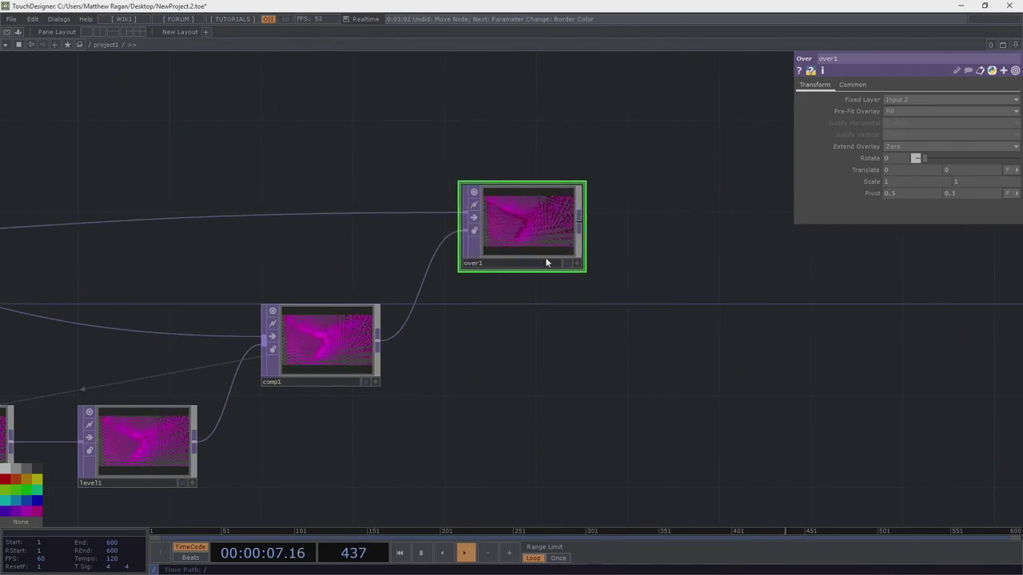
Step: View over1's output in a separate window to check the cubes layered over the trails, and close it
{"action": "right_click", "coordinate": [590, 275]}
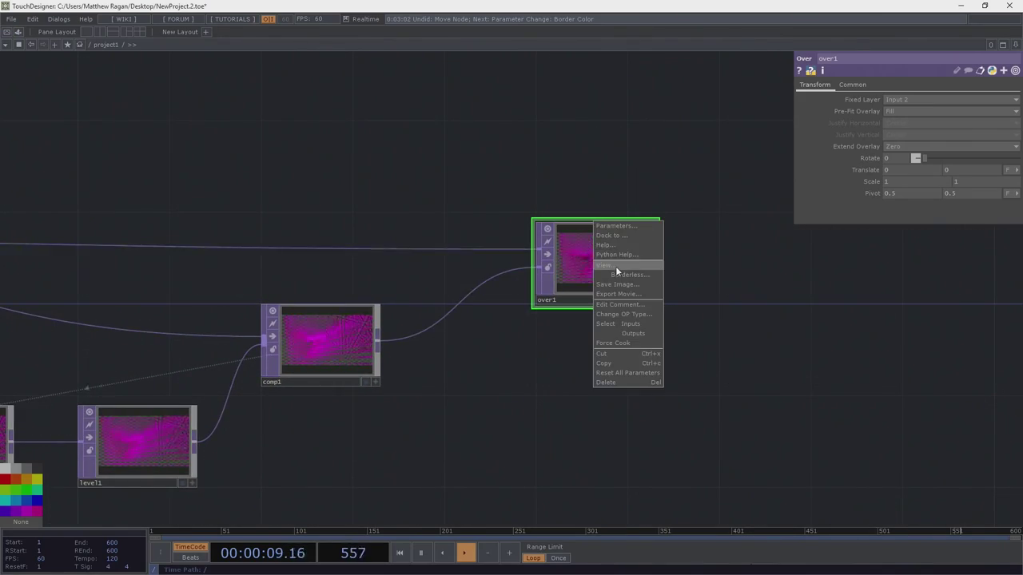
{"action": "left_click", "coordinate": [616, 266]}
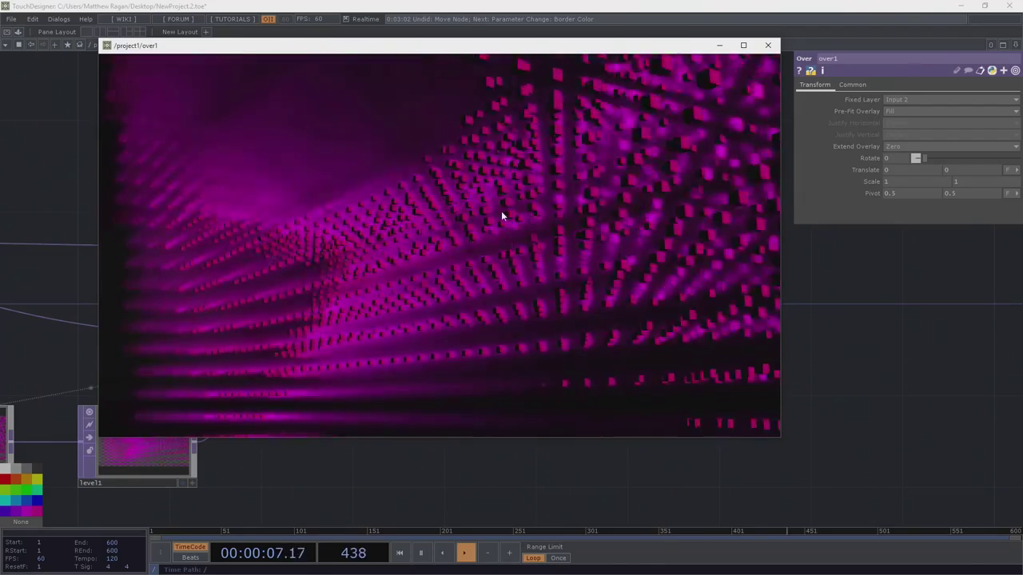
{"action": "left_click", "coordinate": [768, 44]}
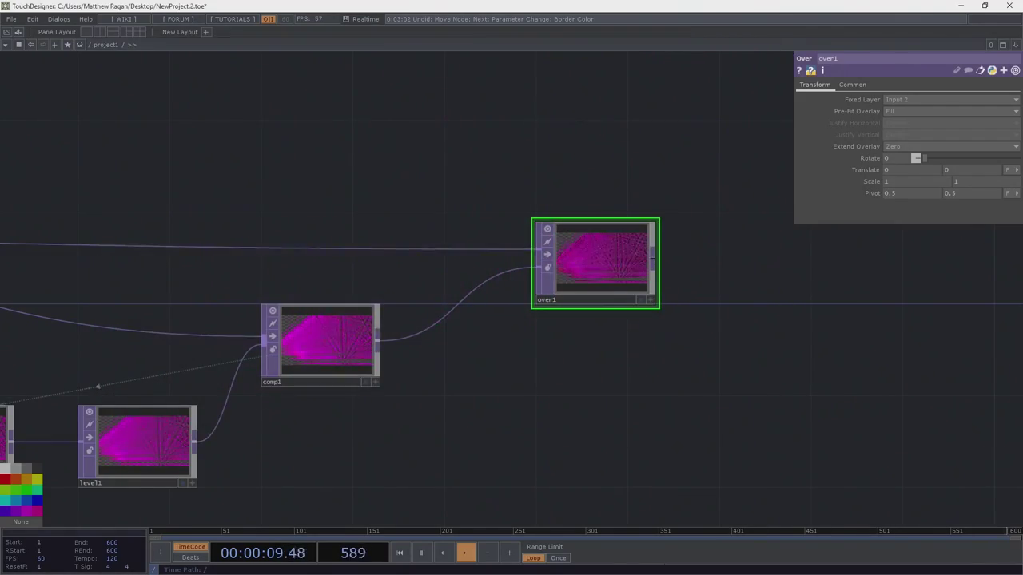
Step: Add a Null TOP to over1's output and place it to the right of over1
{"action": "right_click", "coordinate": [656, 259]}
{"action": "type", "text": "nul"}
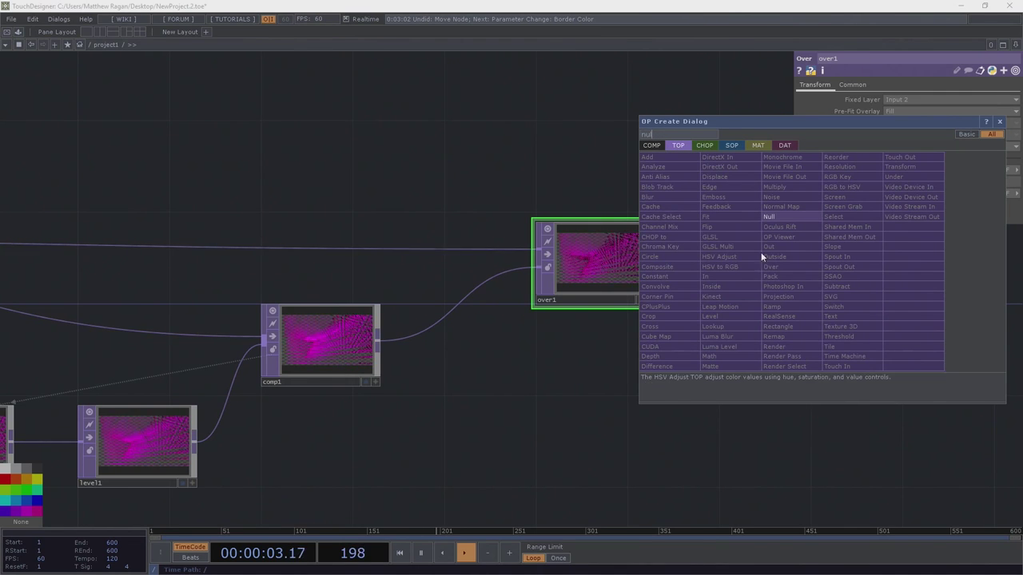
{"action": "left_click", "coordinate": [783, 218]}
{"action": "left_click", "coordinate": [882, 259]}
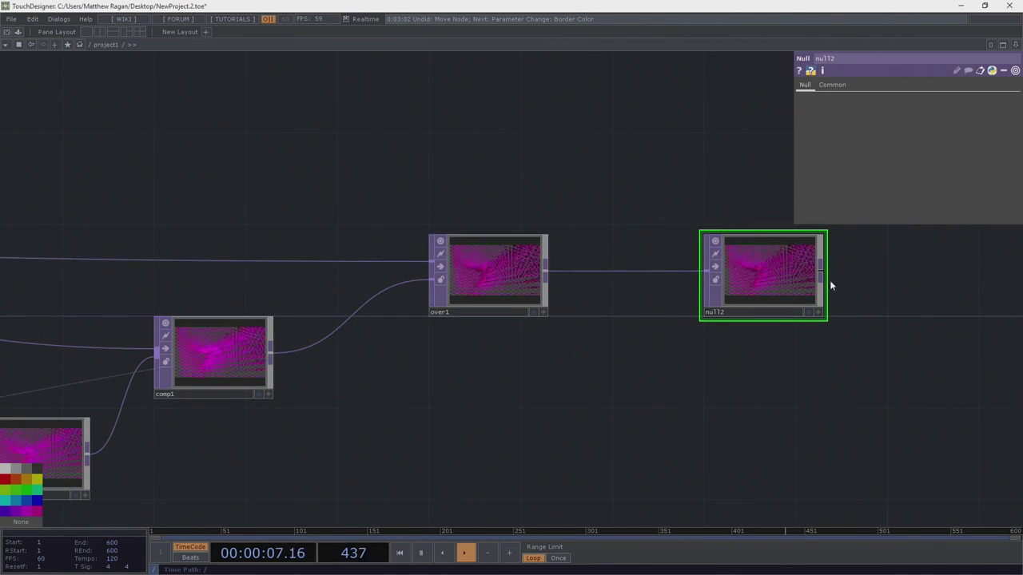
Step: Move null2 closer to over1, open its output in a separate window, and resize and reposition that window clear of the nodes
{"action": "left_click_drag", "start_coordinate": [773, 280], "coordinate": [693, 284]}
{"action": "right_click", "coordinate": [694, 284]}
{"action": "left_click", "coordinate": [714, 276]}
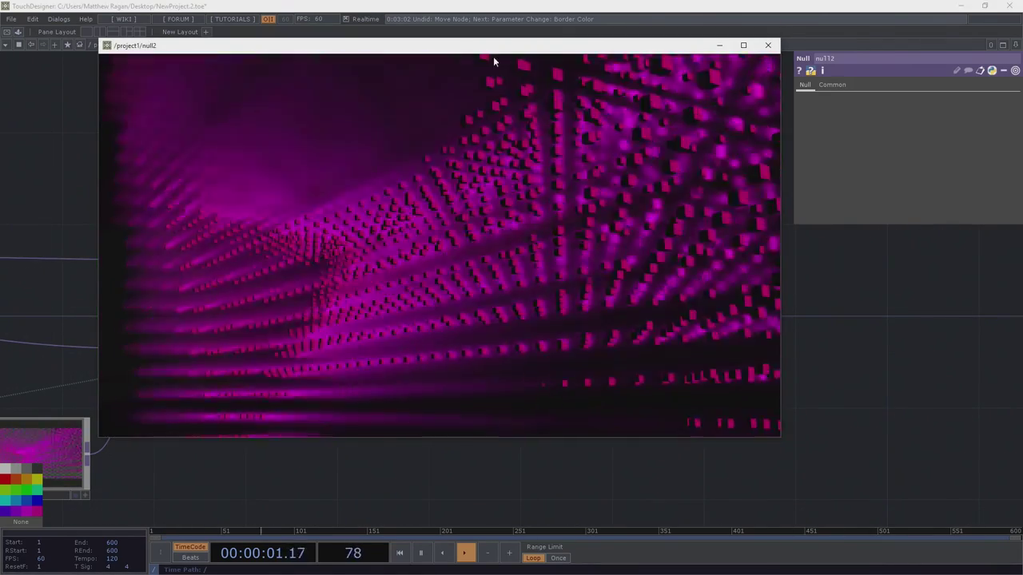
{"action": "left_click_drag", "start_coordinate": [99, 40], "coordinate": [389, 169]}
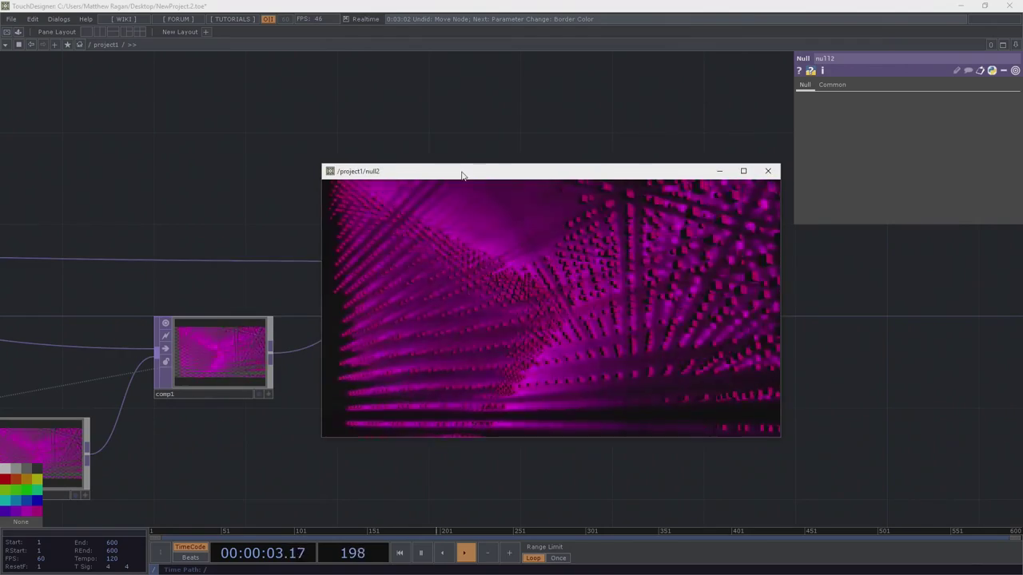
{"action": "left_click_drag", "start_coordinate": [463, 174], "coordinate": [704, 255]}
{"action": "left_click_drag", "start_coordinate": [764, 265], "coordinate": [715, 274]}
{"action": "left_click_drag", "start_coordinate": [255, 182], "coordinate": [443, 176]}
{"action": "scroll", "coordinate": [444, 176], "scroll_direction": "down", "scroll_amount": 4}
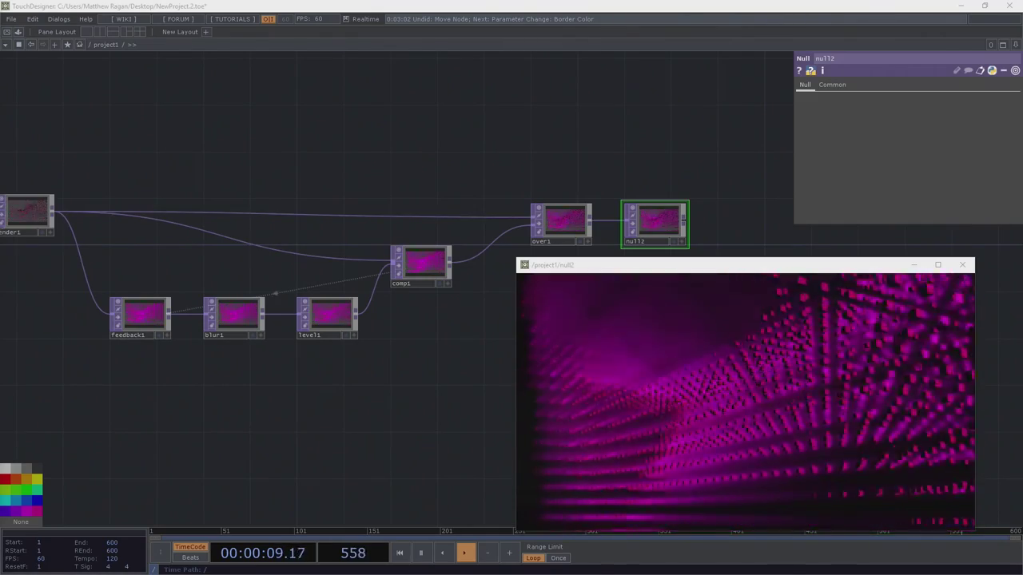
Step: Move the process component from above the instances component to below it
{"action": "left_click_drag", "start_coordinate": [417, 180], "coordinate": [743, 197]}
{"action": "left_click_drag", "start_coordinate": [200, 144], "coordinate": [334, 264]}
{"action": "right_click_drag", "start_coordinate": [54, 228], "coordinate": [312, 384]}
{"action": "left_click_drag", "start_coordinate": [217, 395], "coordinate": [237, 308]}
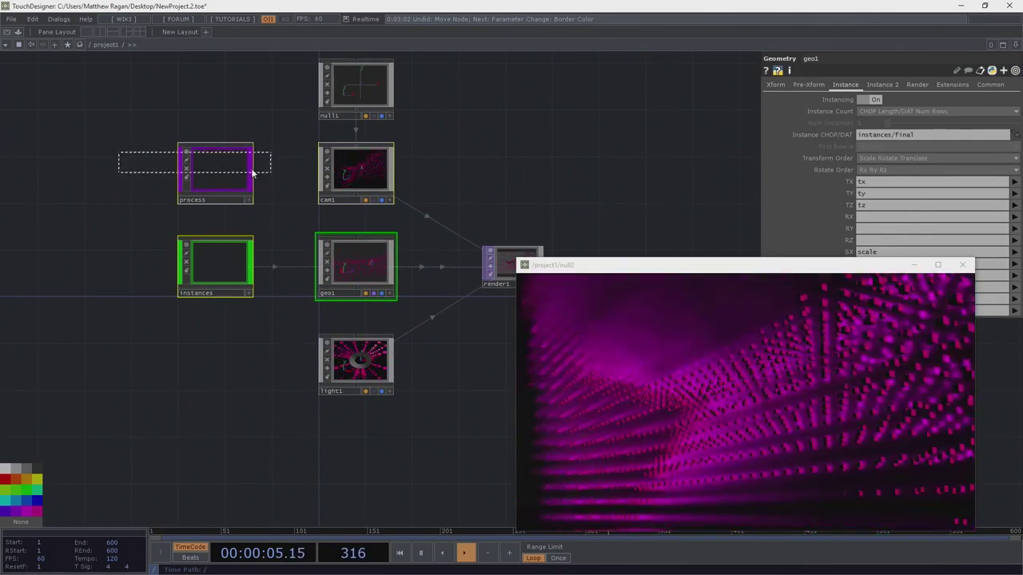
{"action": "left_click", "coordinate": [221, 176]}
{"action": "left_click_drag", "start_coordinate": [221, 176], "coordinate": [222, 359]}
{"action": "scroll", "coordinate": [222, 361], "scroll_direction": "up", "scroll_amount": 3}
{"action": "scroll", "coordinate": [220, 366], "scroll_direction": "up", "scroll_amount": 4}
{"action": "left_click_drag", "start_coordinate": [309, 299], "coordinate": [340, 459]}
Step: Add a Base COMP above the instances component and name it path
{"action": "key", "text": "Tab"}
{"action": "type", "text": "na"}
{"action": "left_click", "coordinate": [92, 186]}
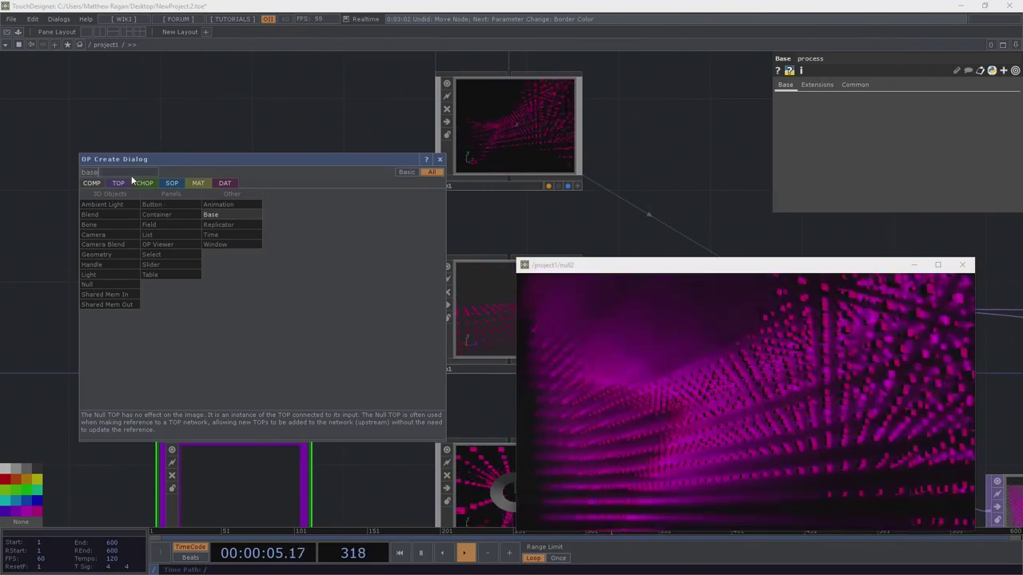
{"action": "left_click", "coordinate": [230, 211]}
{"action": "left_click", "coordinate": [226, 122]}
{"action": "left_click_drag", "start_coordinate": [229, 165], "coordinate": [238, 174]}
{"action": "left_click", "coordinate": [239, 174]}
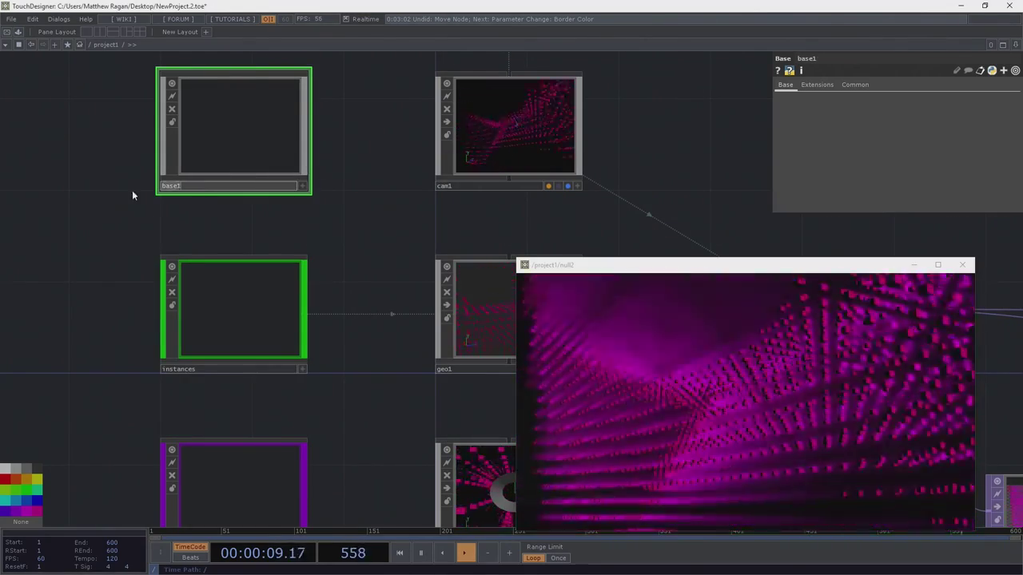
{"action": "type", "text": "path"}
{"action": "key", "text": "Return"}
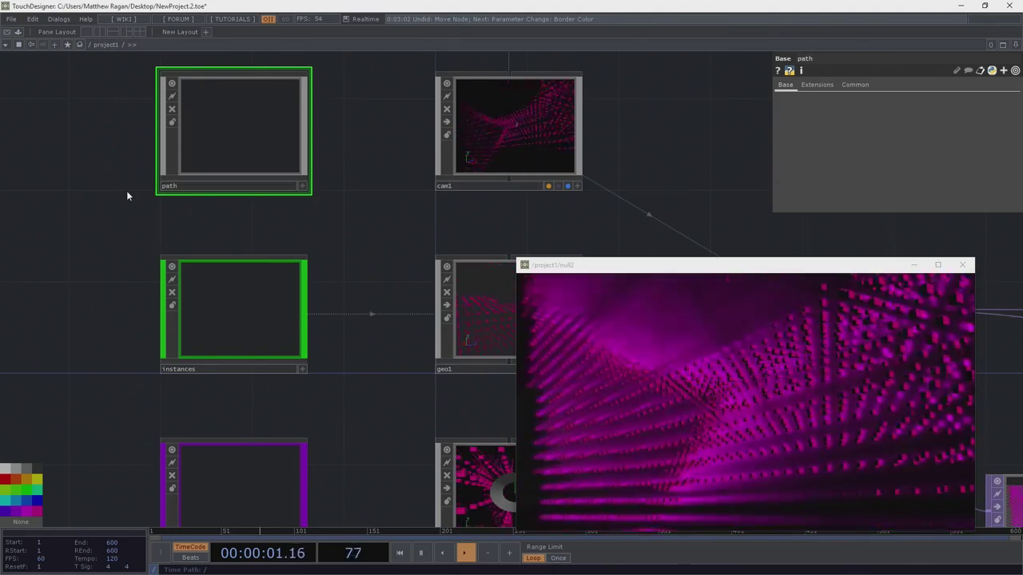
Step: Enter the path component and add a Circle SOP just above the network's horizontal axis
{"action": "scroll", "coordinate": [229, 144], "scroll_direction": "up", "scroll_amount": 4}
{"action": "scroll", "coordinate": [229, 144], "scroll_direction": "up", "scroll_amount": 3}
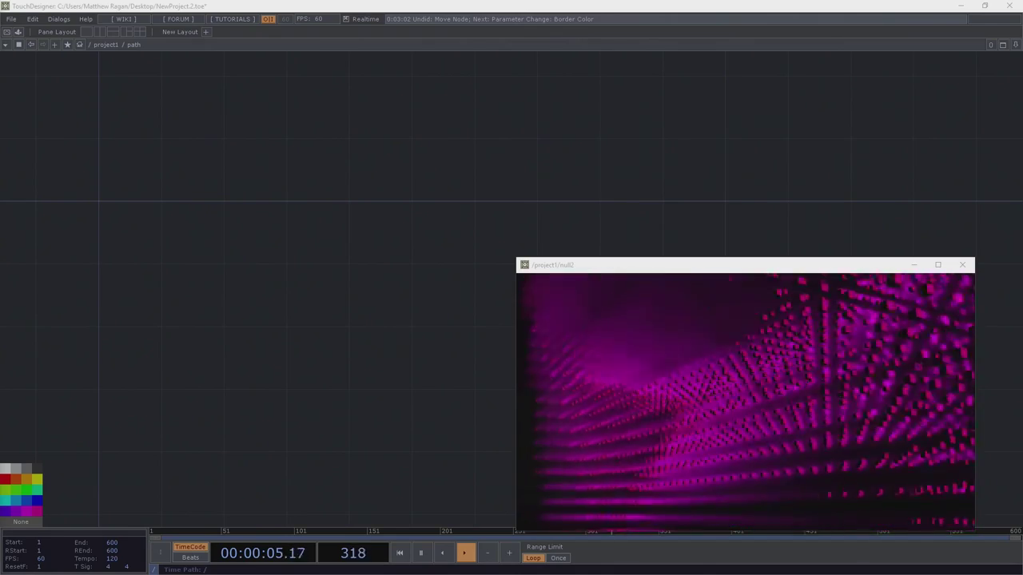
{"action": "key", "text": "Tab"}
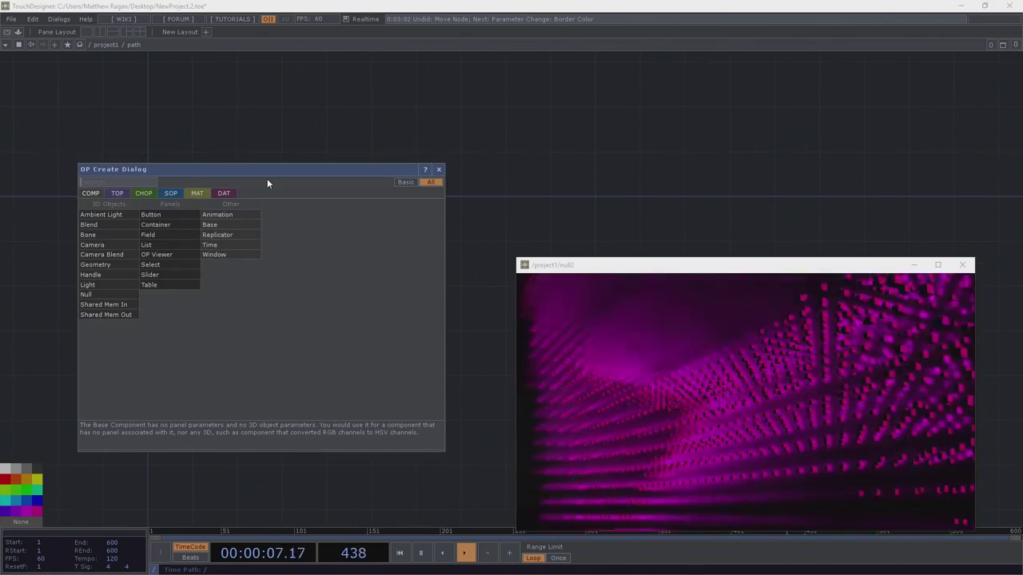
{"action": "type", "text": "cir"}
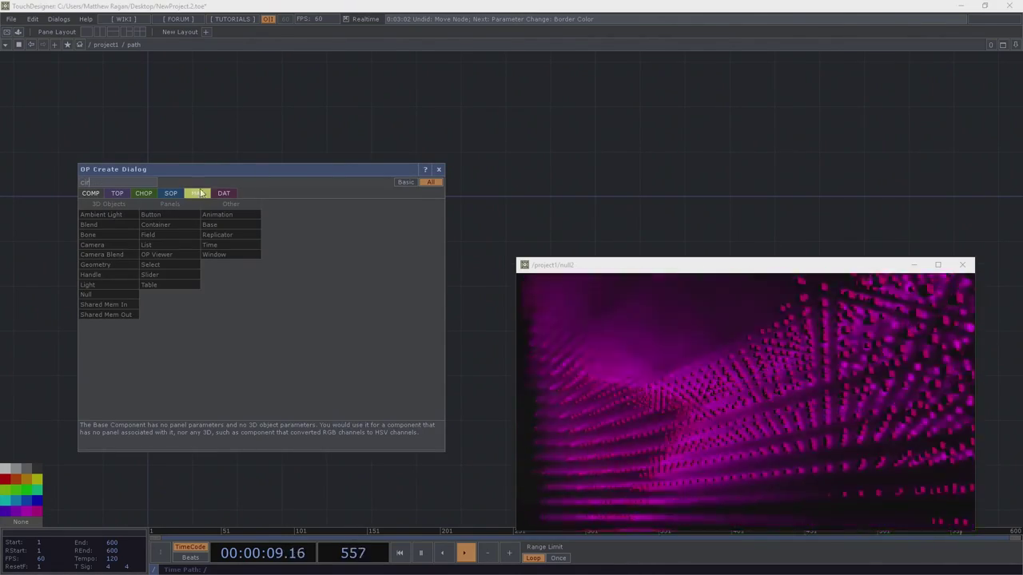
{"action": "left_click", "coordinate": [171, 194]}
{"action": "left_click", "coordinate": [111, 375]}
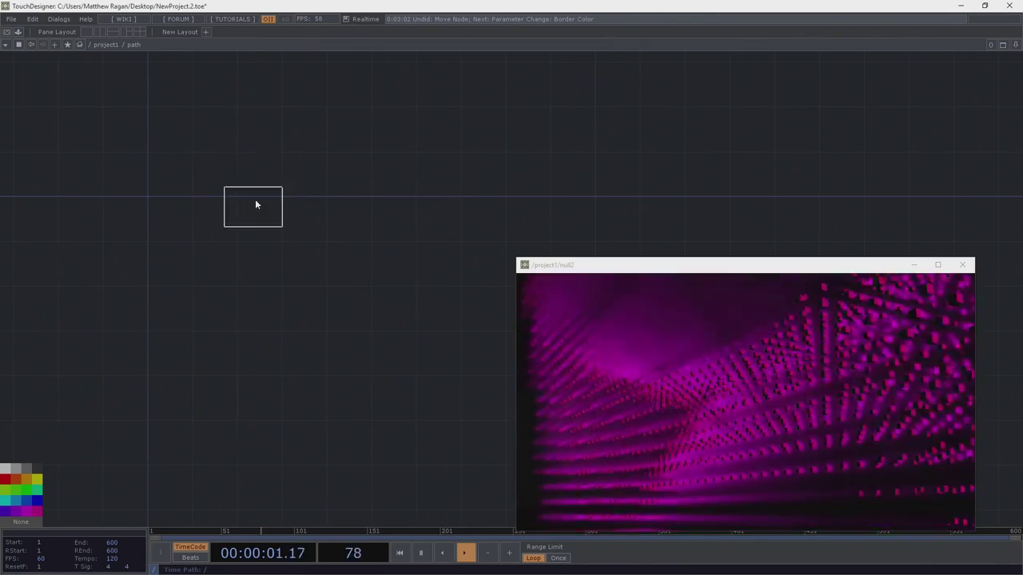
{"action": "left_click", "coordinate": [257, 187]}
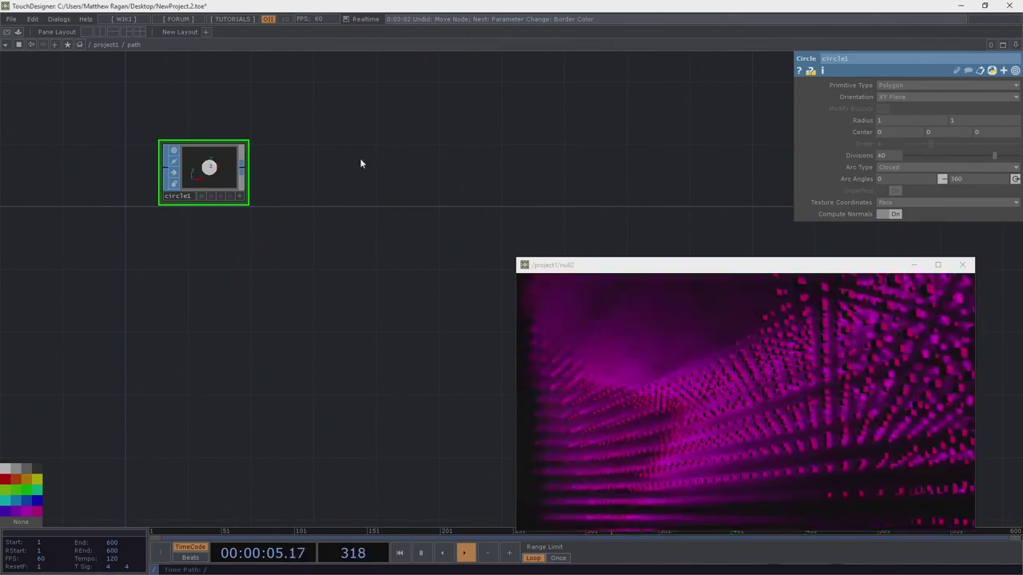
{"action": "left_click_drag", "start_coordinate": [257, 177], "coordinate": [196, 202]}
{"action": "scroll", "coordinate": [209, 200], "scroll_direction": "up", "scroll_amount": 3}
{"action": "left_click_drag", "start_coordinate": [201, 157], "coordinate": [188, 144]}
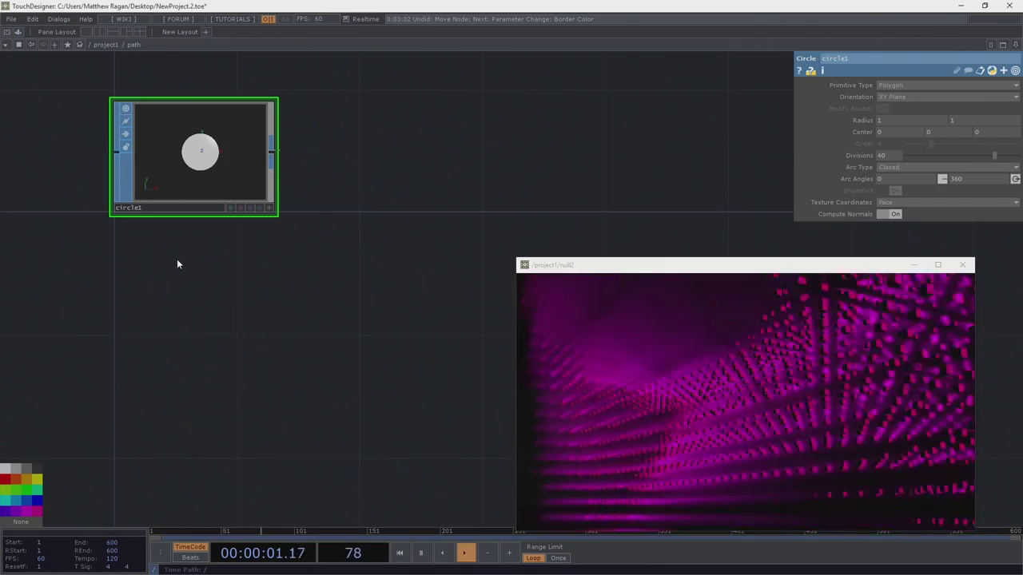
Step: Set circle1's orientation to ZX Plane and rotate its viewer to check the disc
{"action": "left_click", "coordinate": [897, 96]}
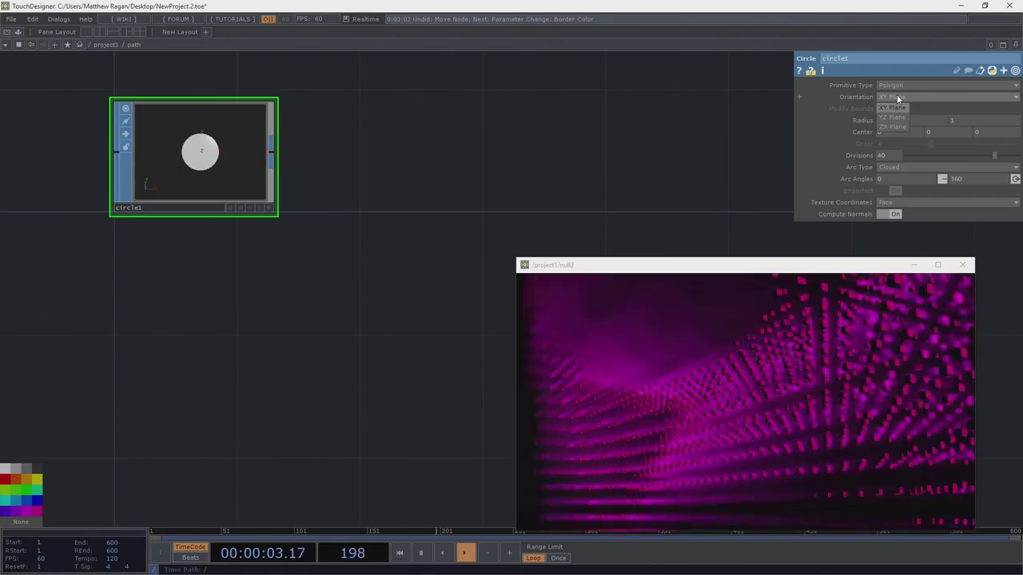
{"action": "left_click", "coordinate": [892, 127]}
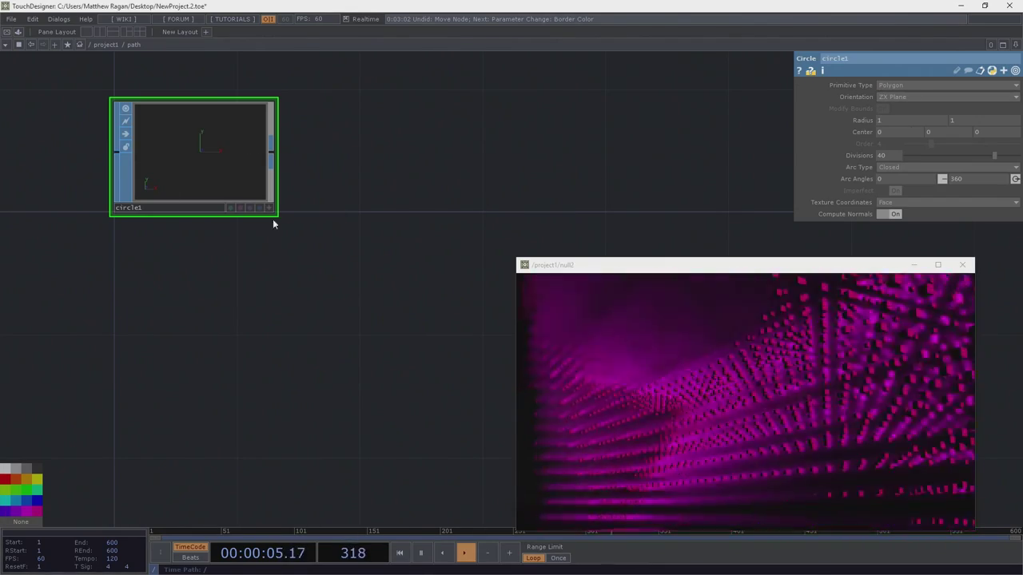
{"action": "left_click", "coordinate": [269, 208]}
{"action": "left_click_drag", "start_coordinate": [224, 163], "coordinate": [184, 169]}
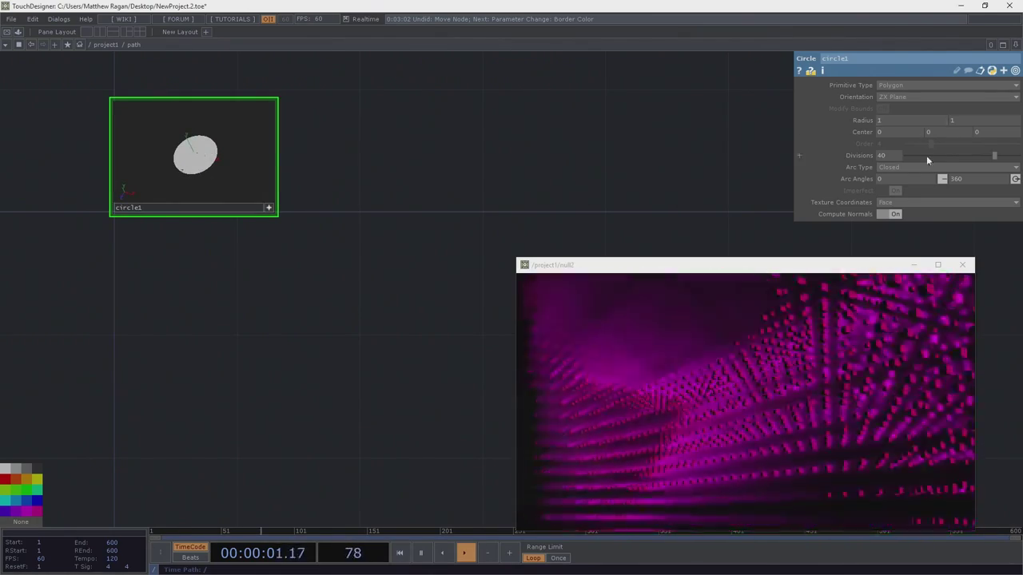
Step: Set circle1's arc type to Open Arc with an end angle of 145, and check the arc in its viewer
{"action": "left_click", "coordinate": [922, 168]}
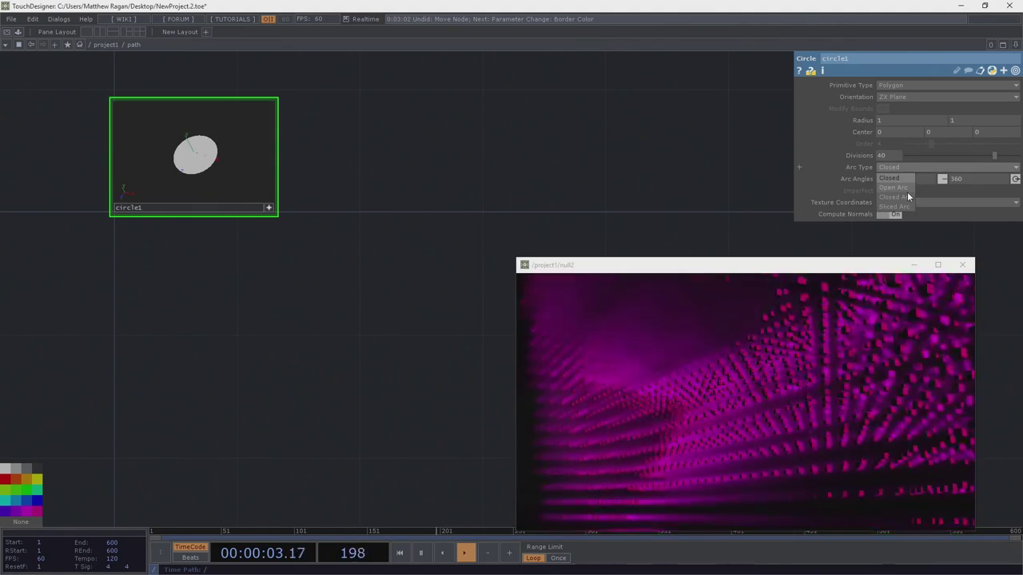
{"action": "left_click", "coordinate": [894, 187]}
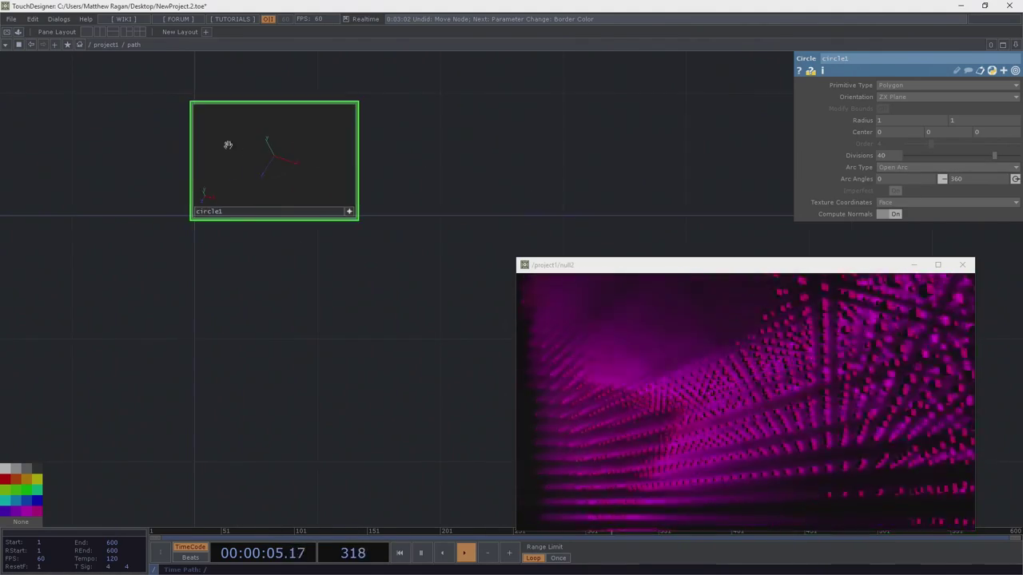
{"action": "scroll", "coordinate": [231, 144], "scroll_direction": "up", "scroll_amount": 5}
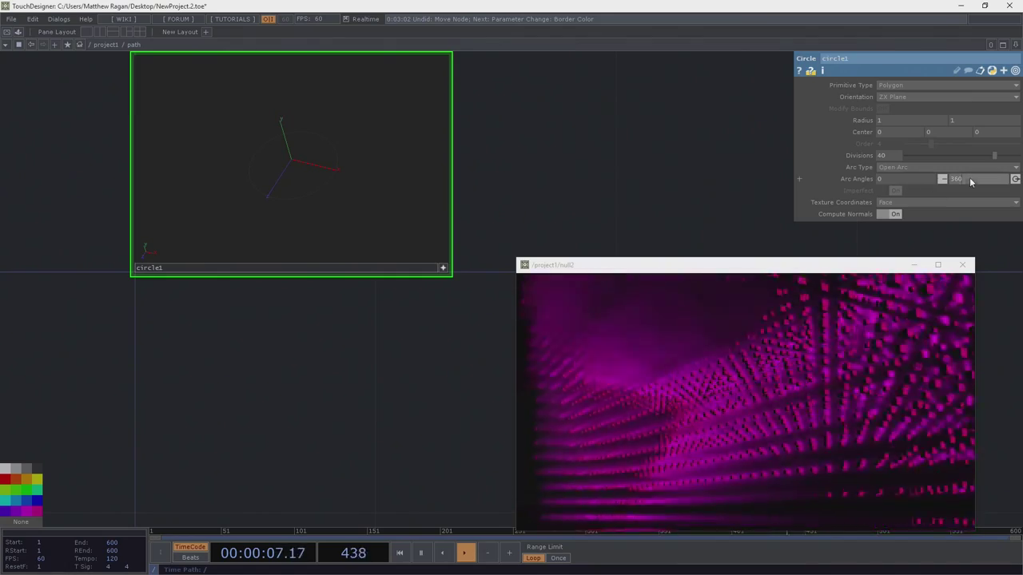
{"action": "left_click_drag", "start_coordinate": [960, 177], "coordinate": [910, 177]}
{"action": "left_click_drag", "start_coordinate": [407, 109], "coordinate": [309, 195]}
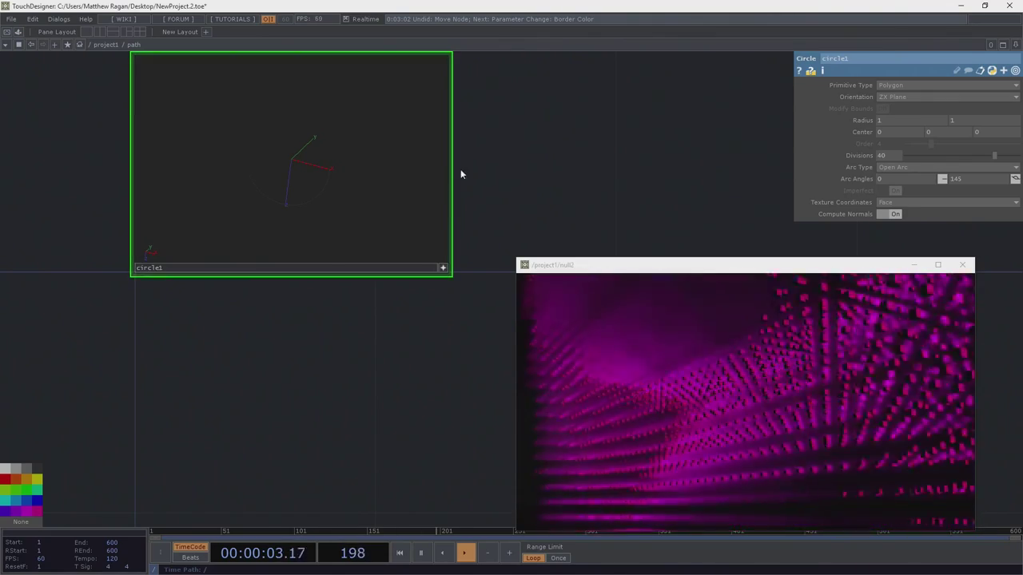
{"action": "left_click", "coordinate": [442, 269]}
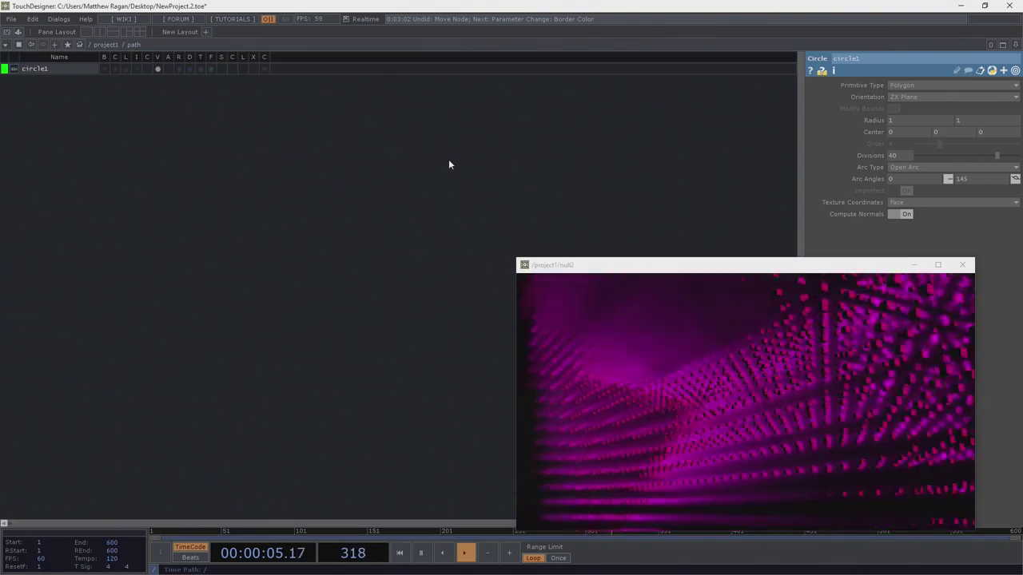
Step: Add a Transform SOP connected to circle1's output and place it to the right of circle1
{"action": "key", "text": "Tab"}
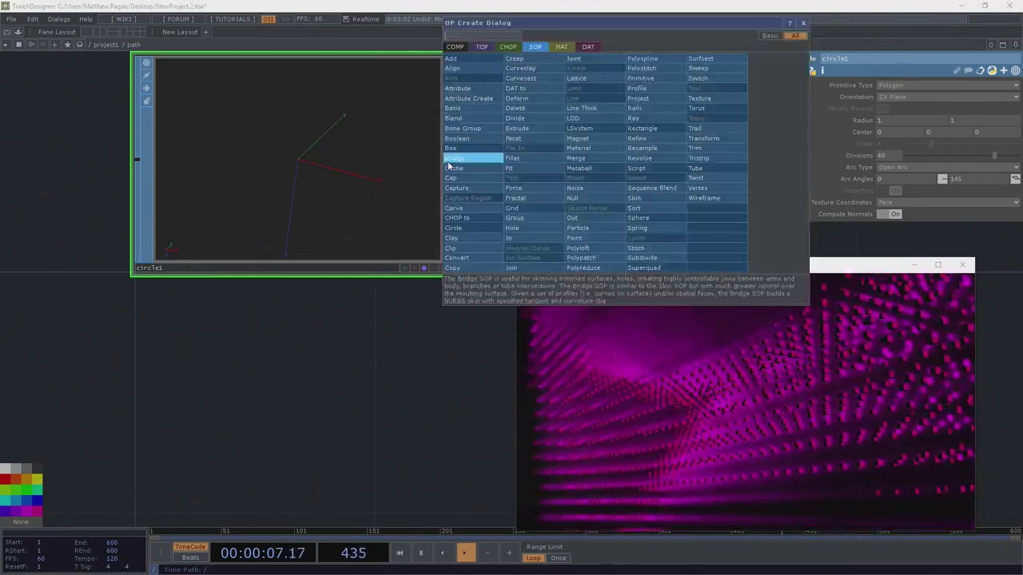
{"action": "type", "text": "tr"}
{"action": "left_click", "coordinate": [703, 138]}
{"action": "left_click", "coordinate": [569, 134]}
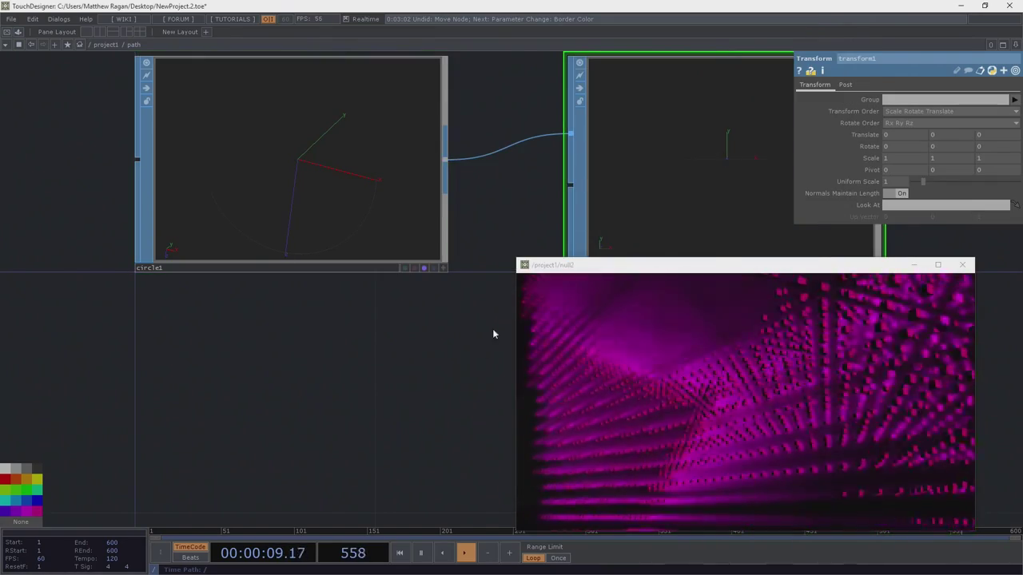
{"action": "left_click_drag", "start_coordinate": [273, 368], "coordinate": [85, 342]}
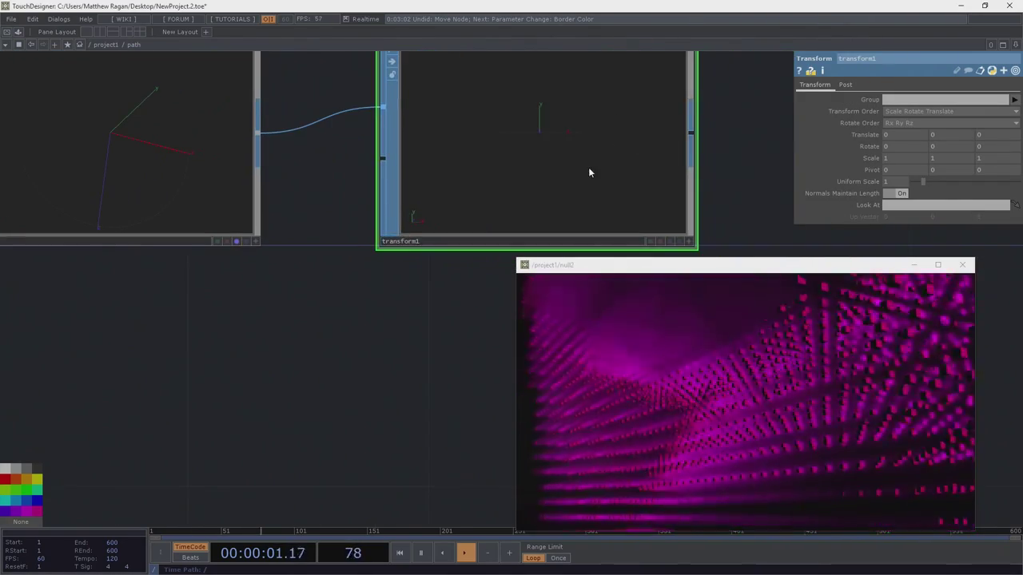
{"action": "left_click_drag", "start_coordinate": [513, 164], "coordinate": [562, 165]}
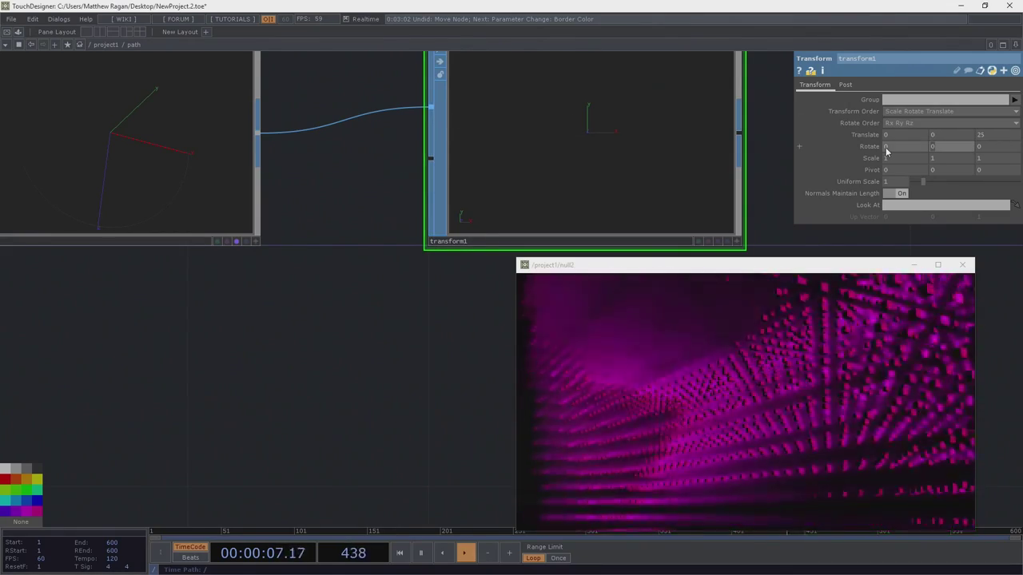
Step: Set transform1's Z translate to 25, Y rotate to -13 and uniform scale to 20, checking the arc in its viewer
{"action": "type", "text": "-13"}
{"action": "left_click", "coordinate": [736, 240]}
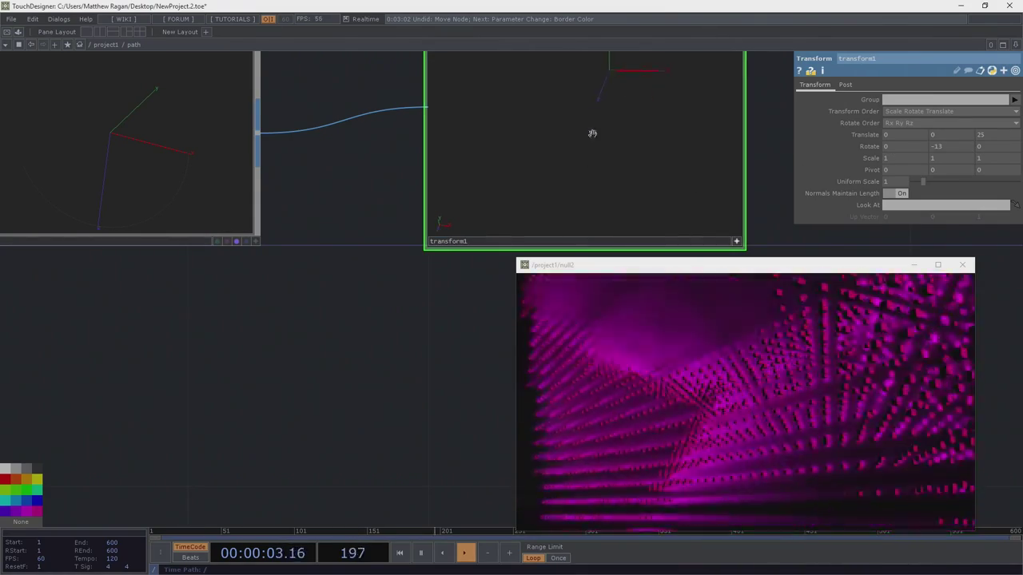
{"action": "scroll", "coordinate": [595, 117], "scroll_direction": "up", "scroll_amount": 2}
{"action": "left_click_drag", "start_coordinate": [339, 383], "coordinate": [251, 422]}
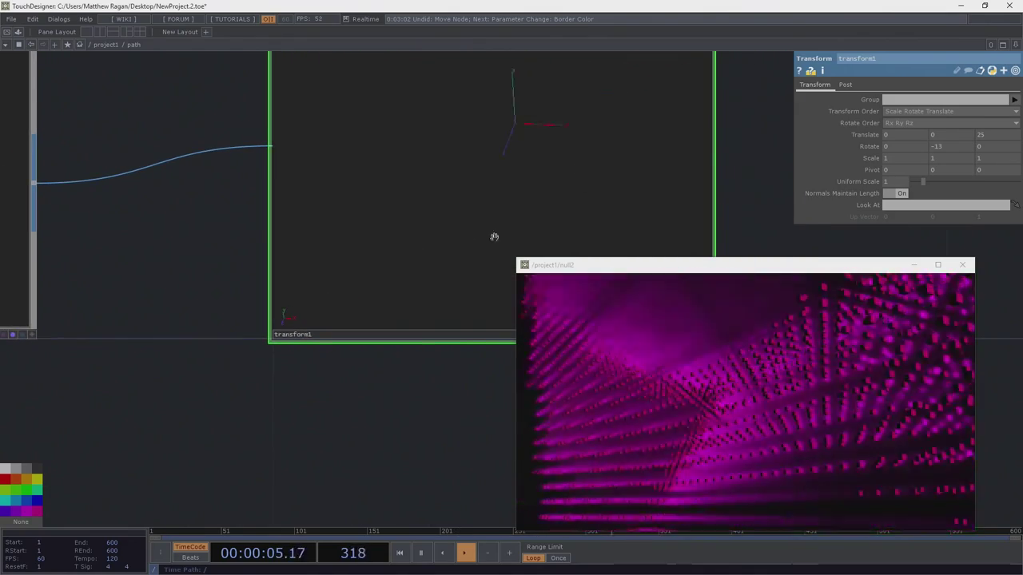
{"action": "scroll", "coordinate": [447, 224], "scroll_direction": "up", "scroll_amount": 3}
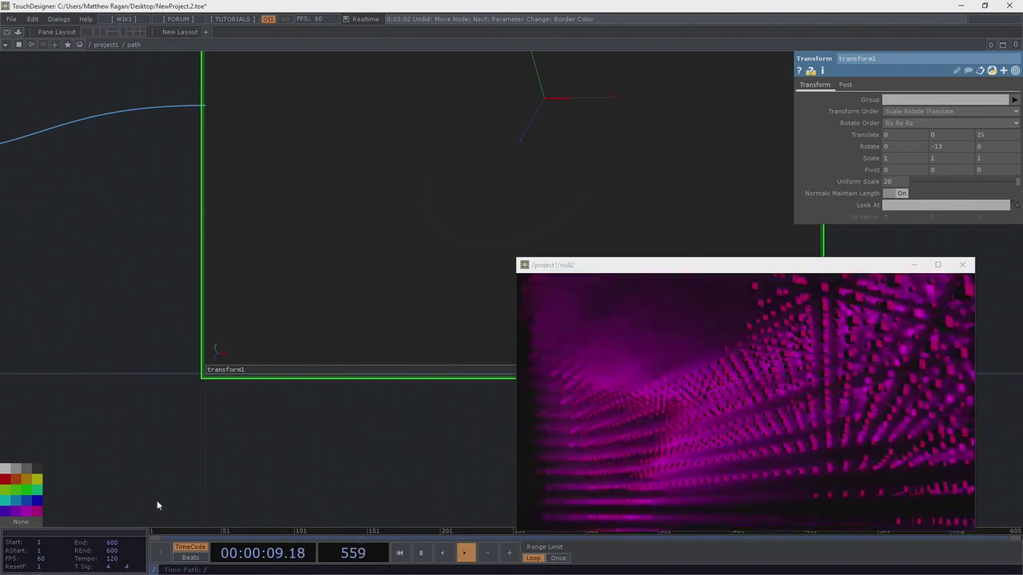
{"action": "left_click_drag", "start_coordinate": [500, 205], "coordinate": [422, 172]}
{"action": "middle_click_drag", "start_coordinate": [334, 323], "coordinate": [331, 423]}
{"action": "left_click_drag", "start_coordinate": [331, 424], "coordinate": [219, 280]}
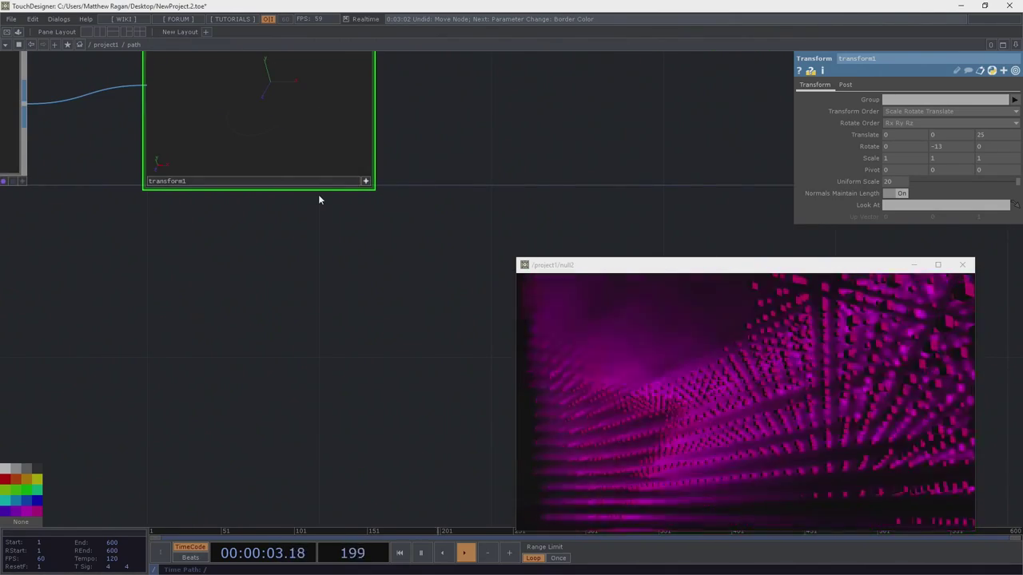
Step: Create a SOP to CHOP from transform1's output and place it below transform1
{"action": "left_click_drag", "start_coordinate": [304, 255], "coordinate": [330, 271]}
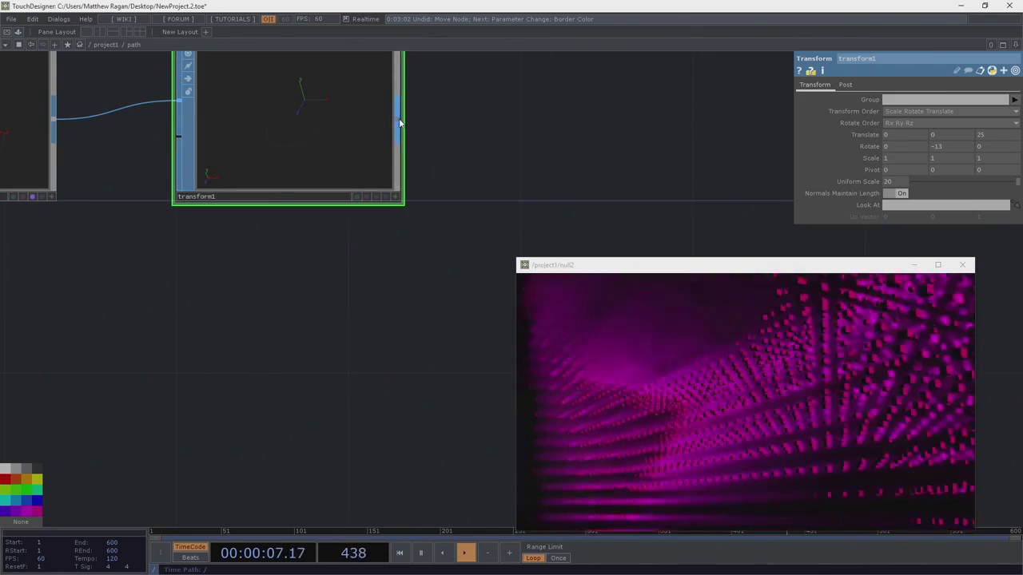
{"action": "right_click", "coordinate": [400, 122]}
{"action": "left_click", "coordinate": [454, 32]}
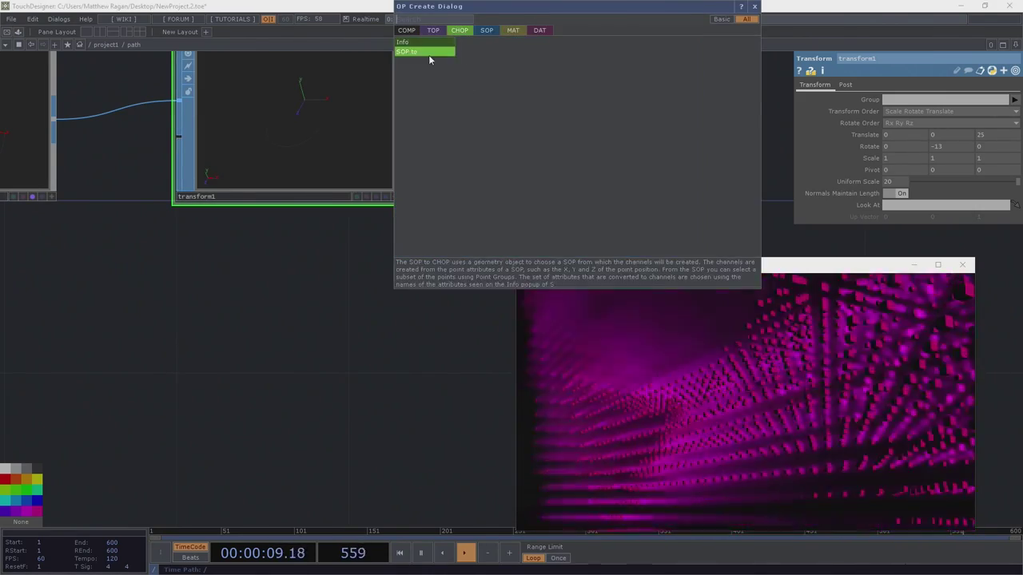
{"action": "left_click", "coordinate": [429, 55]}
{"action": "left_click", "coordinate": [306, 375]}
{"action": "left_click_drag", "start_coordinate": [310, 406], "coordinate": [296, 257]}
{"action": "scroll", "coordinate": [289, 208], "scroll_direction": "down", "scroll_amount": 3}
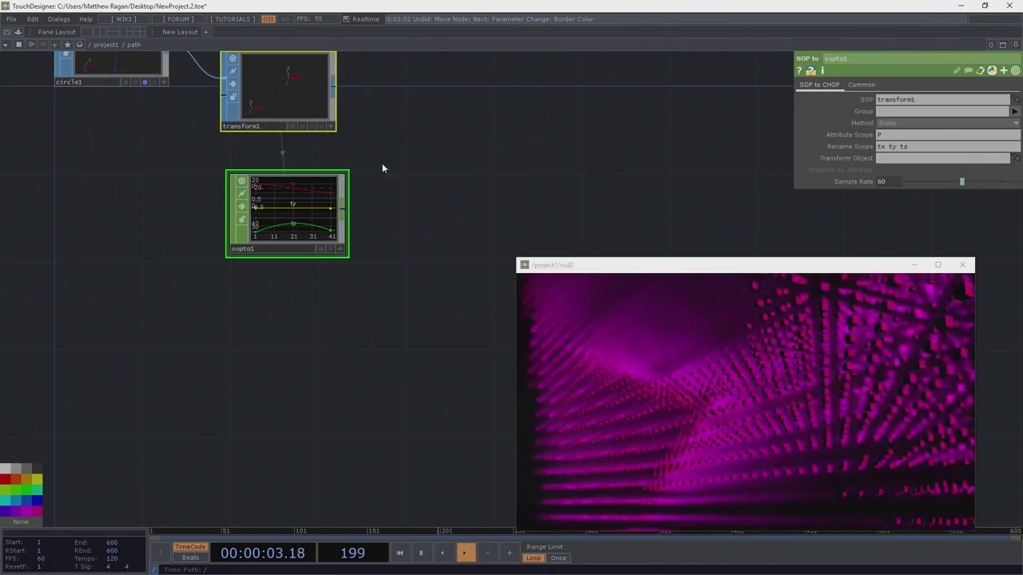
Step: Undo the last node move and reposition sopto1 below transform1
{"action": "key", "text": "ctrl+z"}
{"action": "left_click", "coordinate": [300, 182]}
{"action": "left_click_drag", "start_coordinate": [300, 184], "coordinate": [278, 221]}
{"action": "scroll", "coordinate": [278, 224], "scroll_direction": "up", "scroll_amount": 3}
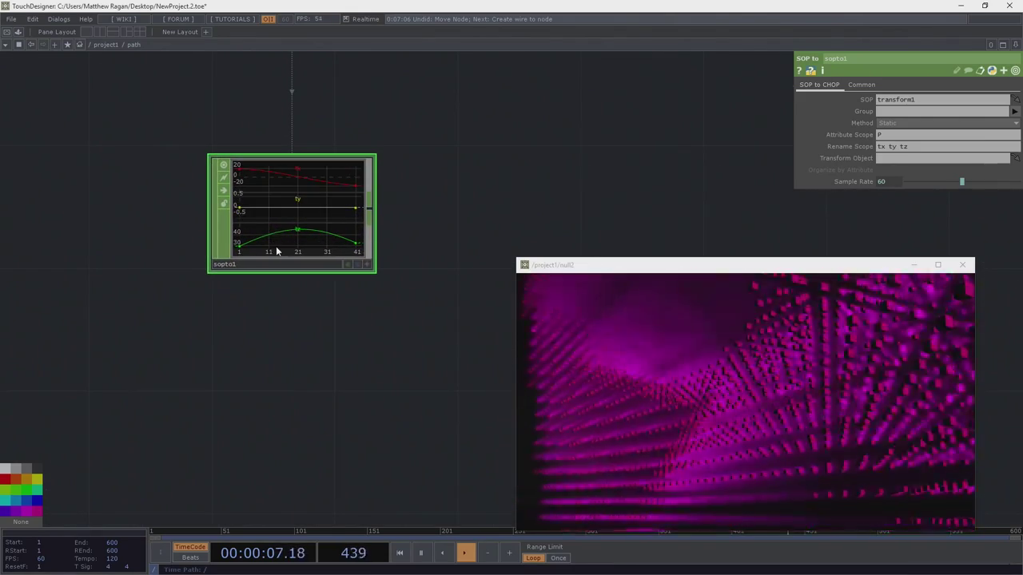
Step: Add a Noise CHOP below and to the left of sopto1
{"action": "left_click_drag", "start_coordinate": [288, 356], "coordinate": [324, 304]}
{"action": "key", "text": "Tab"}
{"action": "key", "text": "Escape"}
{"action": "key", "text": "Tab"}
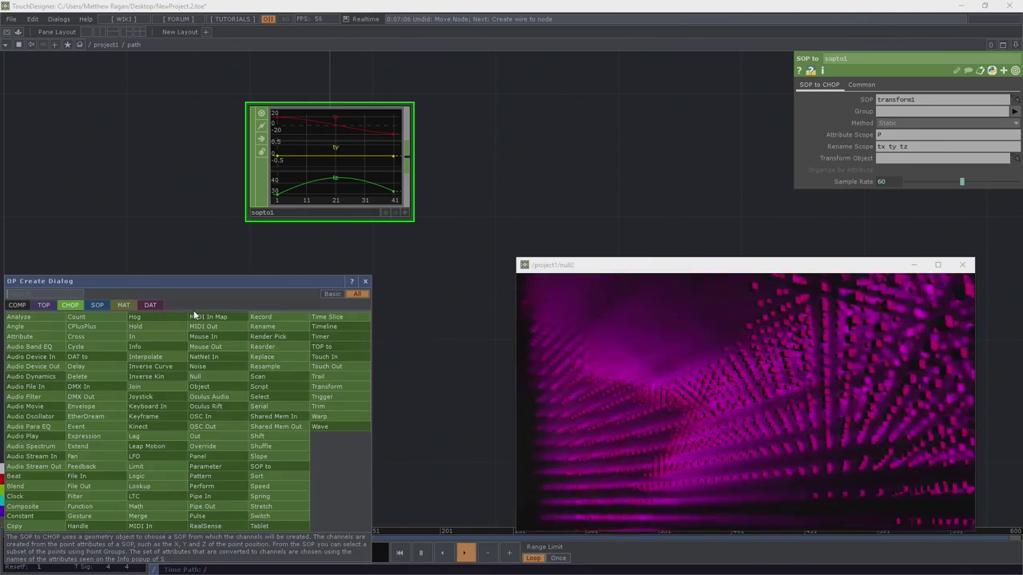
{"action": "type", "text": "noise"}
{"action": "left_click", "coordinate": [211, 367]}
{"action": "left_click", "coordinate": [170, 321]}
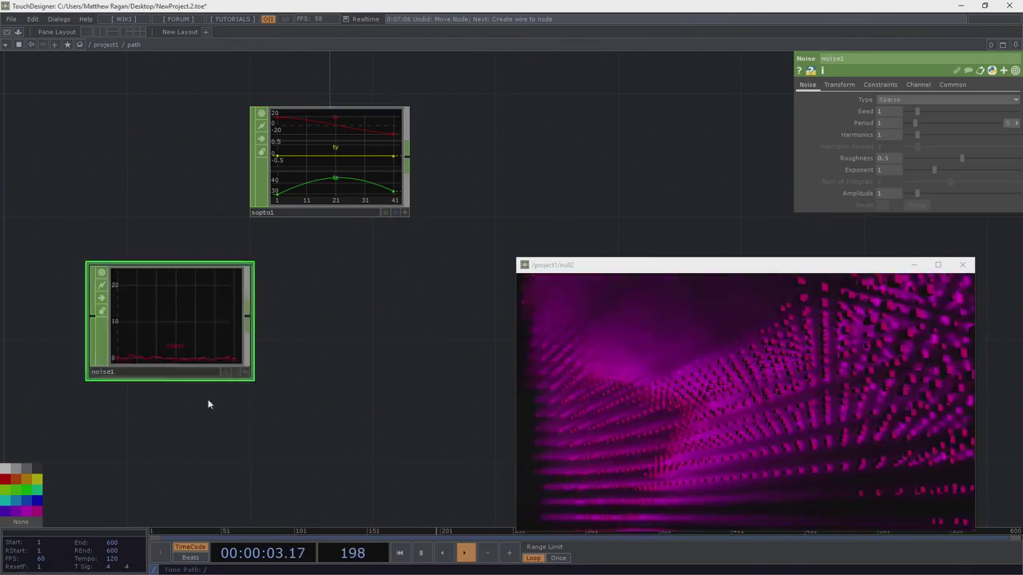
Step: Set noise1's period to 0.8 and raise its exponent
{"action": "left_click_drag", "start_coordinate": [235, 445], "coordinate": [348, 247]}
{"action": "left_click_drag", "start_coordinate": [315, 216], "coordinate": [228, 297]}
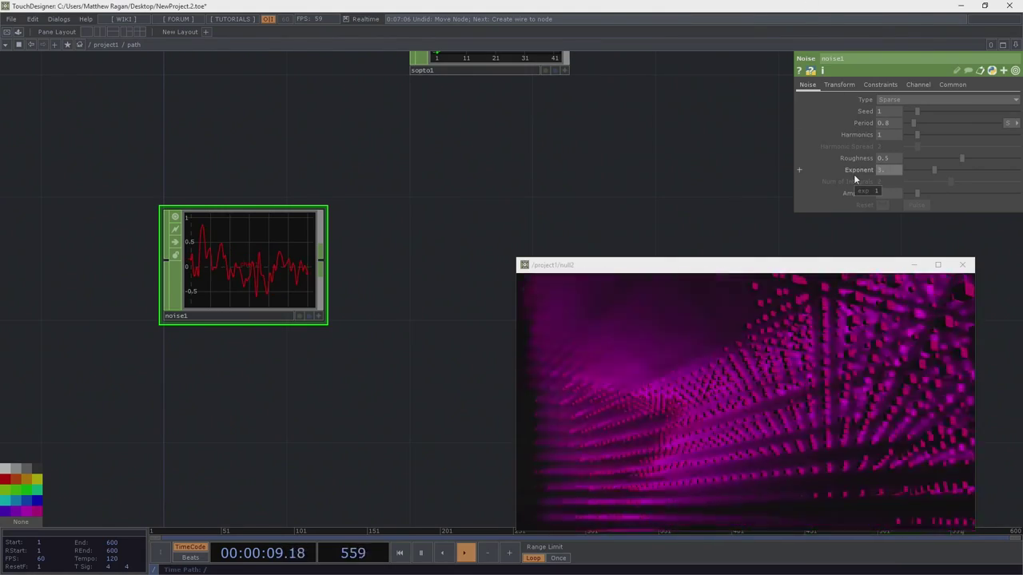
{"action": "type", "text": "49"}
{"action": "key", "text": "Return"}
Step: Drive noise1's Z translate with the expression absTime.seconds
{"action": "left_click", "coordinate": [839, 84]}
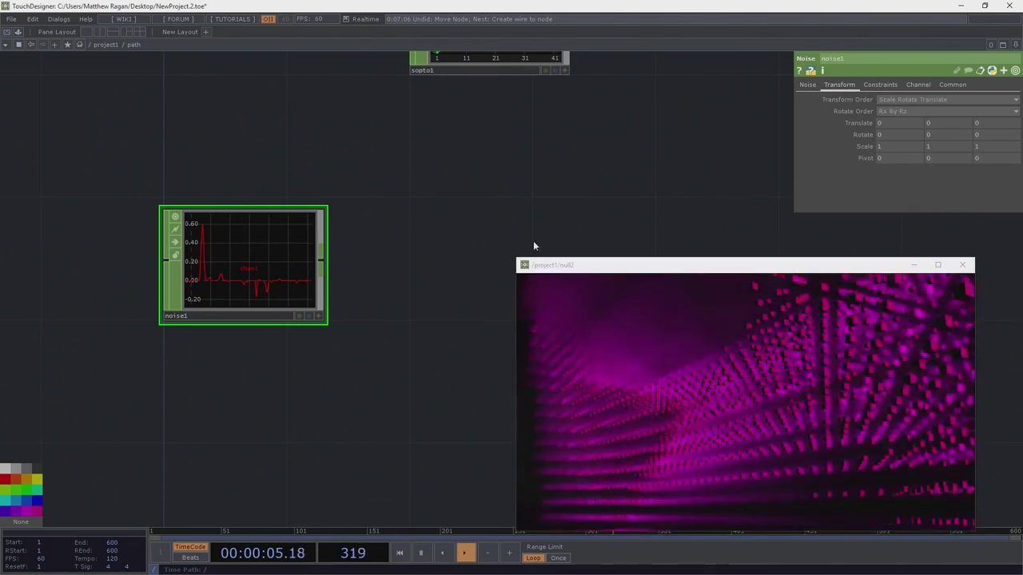
{"action": "left_click", "coordinate": [860, 123]}
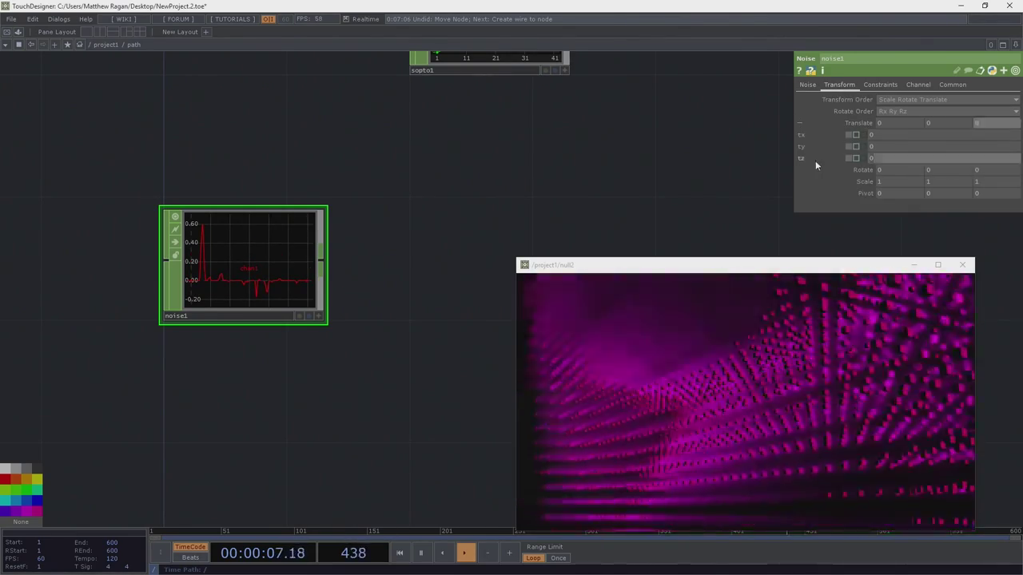
{"action": "type", "text": "absTime.f"}
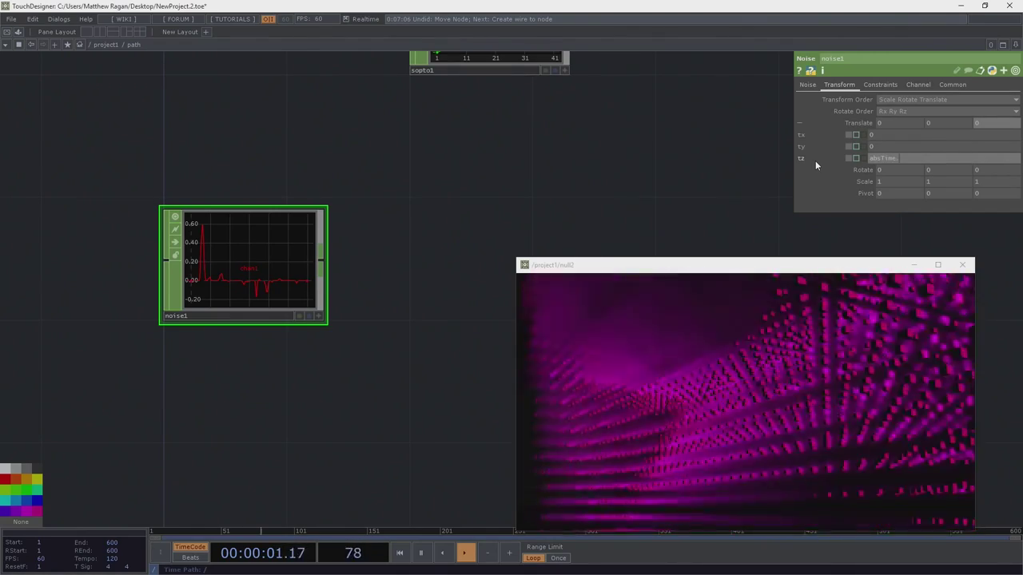
{"action": "type", "text": "rame"}
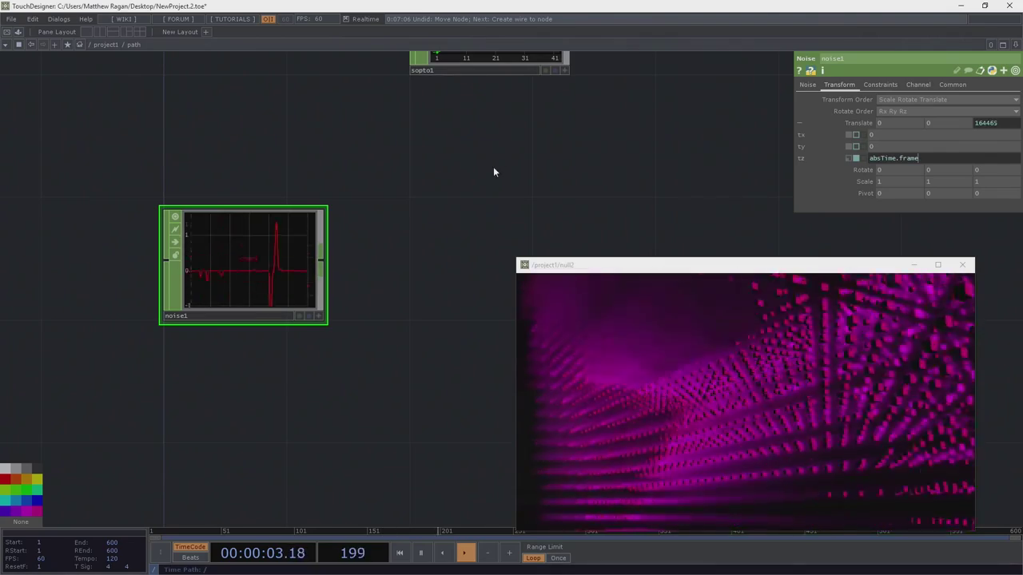
{"action": "left_click_drag", "start_coordinate": [898, 159], "coordinate": [944, 159]}
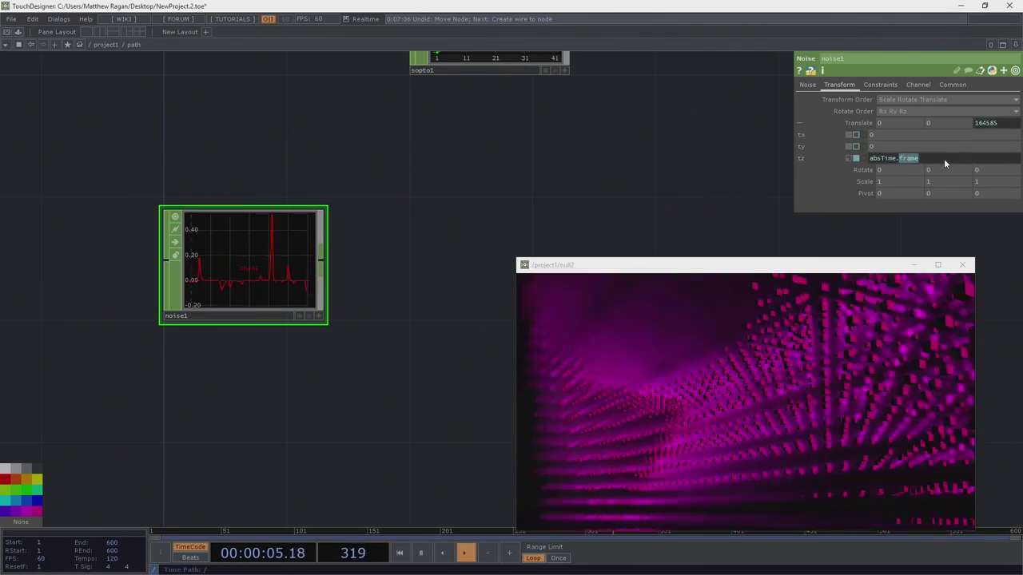
{"action": "type", "text": "seconds"}
{"action": "key", "text": "Return"}
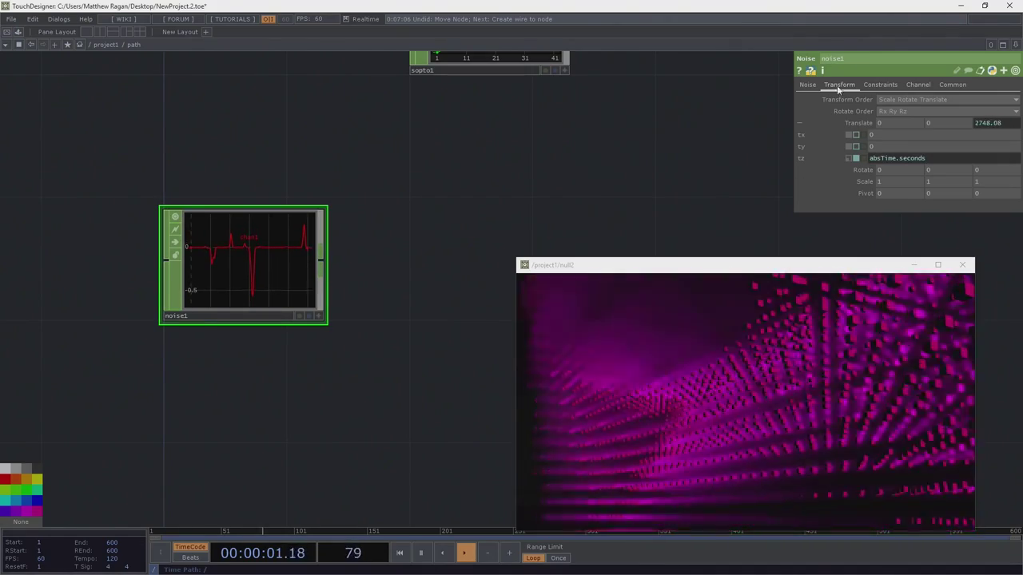
Step: Name noise1's channel tx and switch its start and end units to I (samples)
{"action": "left_click", "coordinate": [867, 86]}
{"action": "left_click", "coordinate": [918, 85]}
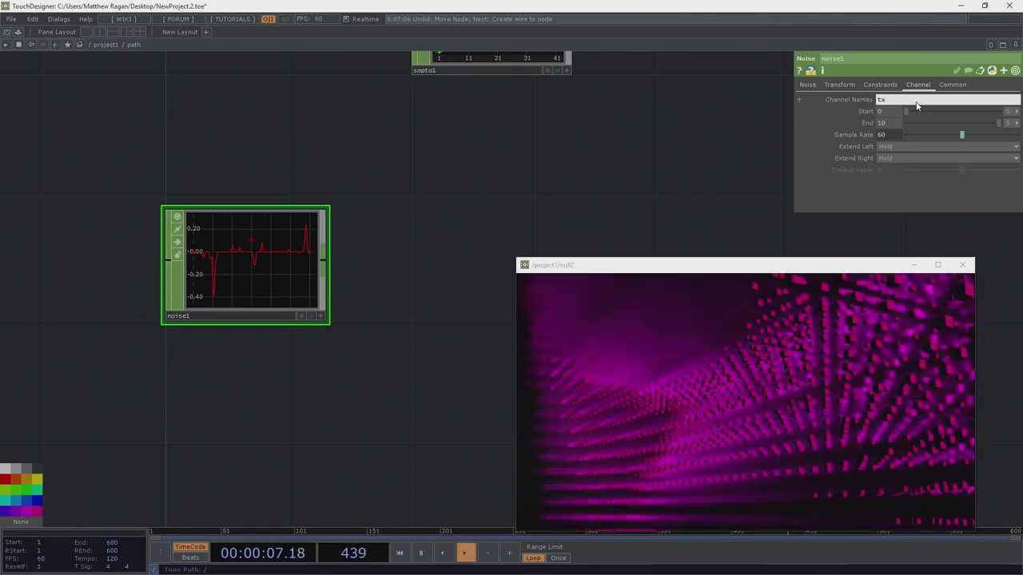
{"action": "left_click", "coordinate": [1010, 112]}
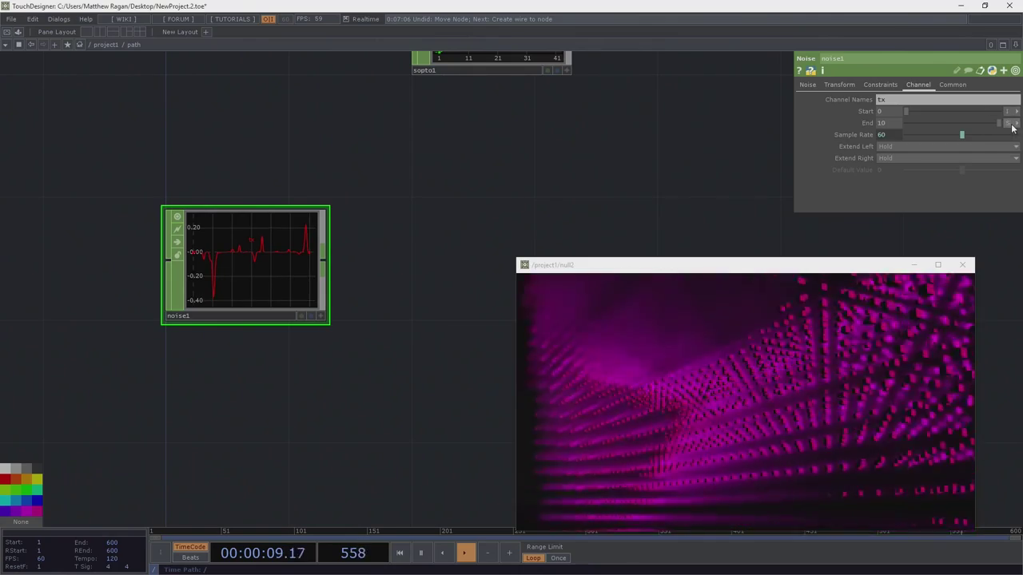
Step: Set noise1's channel end to the expression op('transform1').numPoints
{"action": "left_click", "coordinate": [862, 125]}
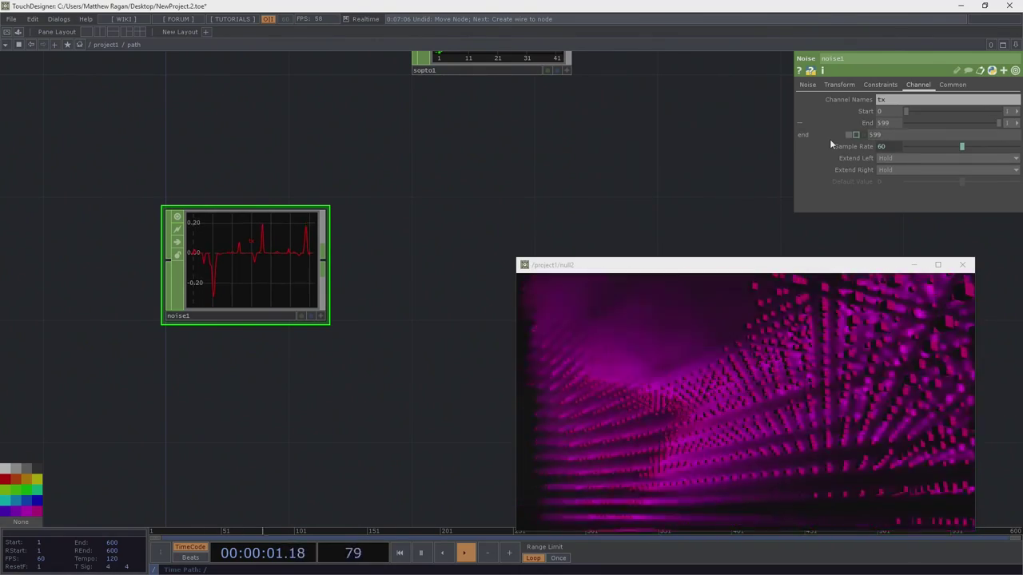
{"action": "left_click", "coordinate": [828, 141]}
{"action": "type", "text": "op"}
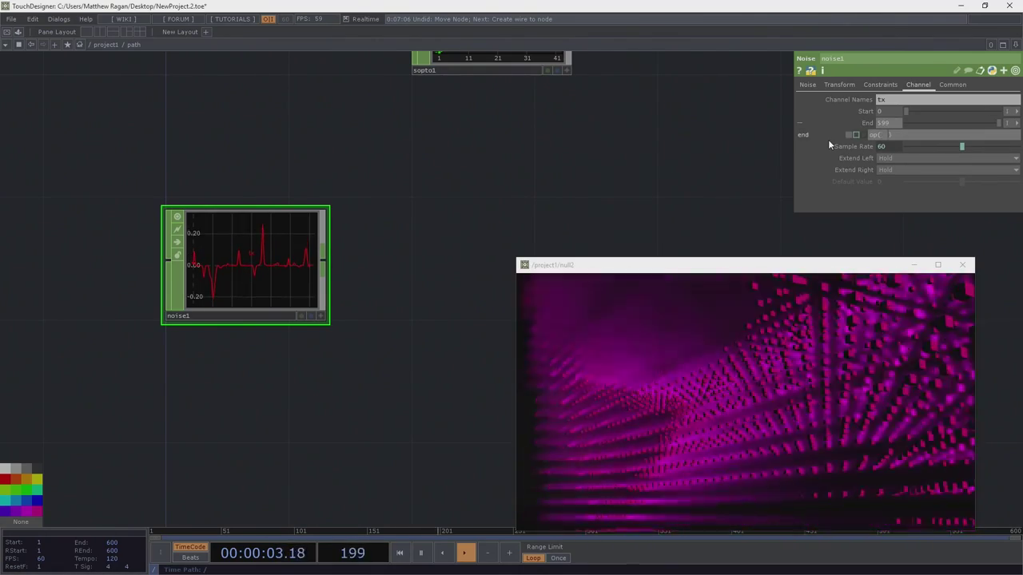
{"action": "type", "text": "('transfro"}
{"action": "key", "text": "BackSpace"}
{"action": "key", "text": "BackSpace"}
{"action": "type", "text": "orm1"}
{"action": "left_click_drag", "start_coordinate": [320, 181], "coordinate": [322, 315]}
{"action": "scroll", "coordinate": [322, 316], "scroll_direction": "down", "scroll_amount": 2}
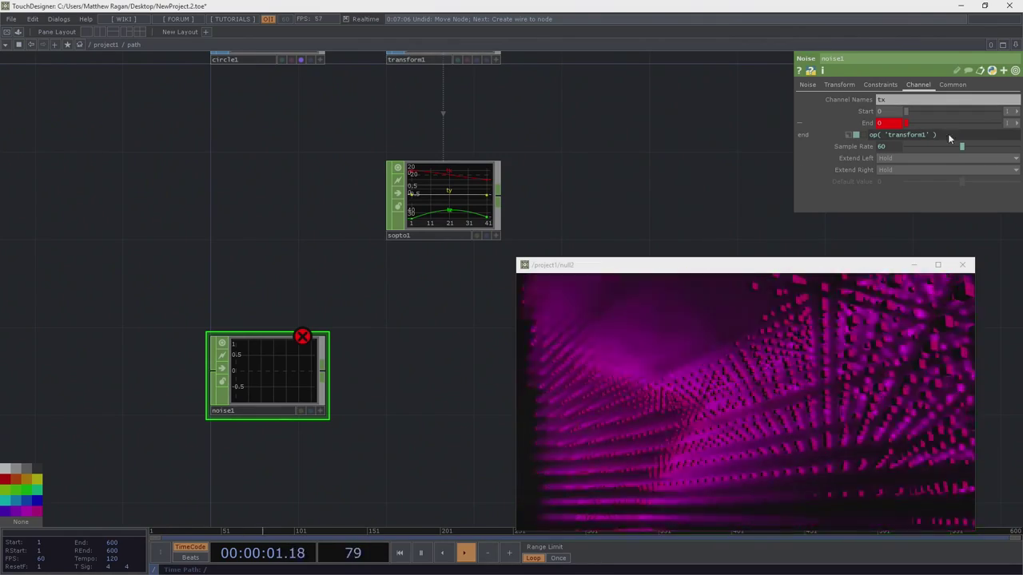
{"action": "type", "text": ".numS"}
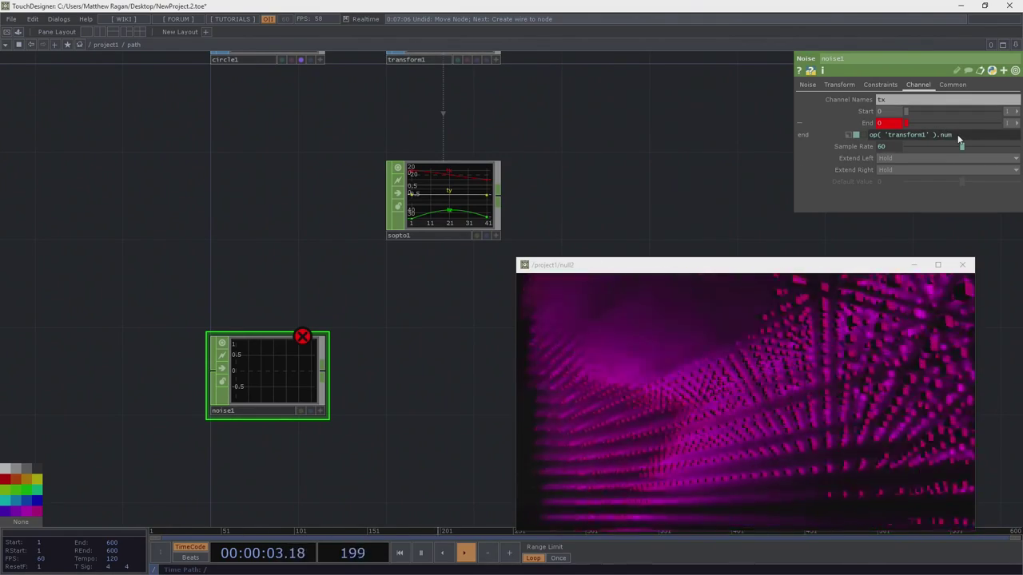
{"action": "key", "text": "BackSpace"}
{"action": "key", "text": "BackSpace"}
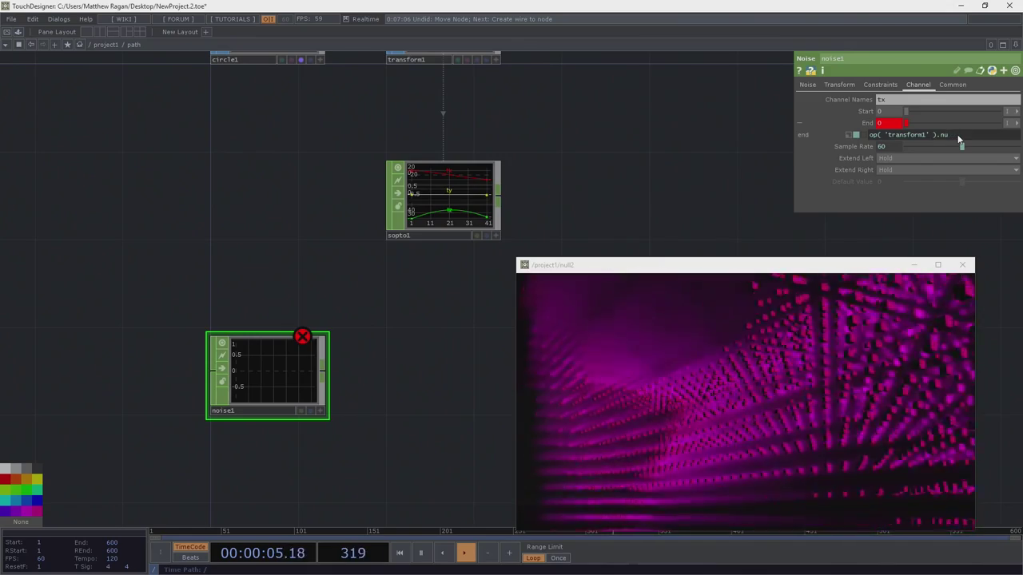
{"action": "type", "text": "mPoints"}
{"action": "key", "text": "Return"}
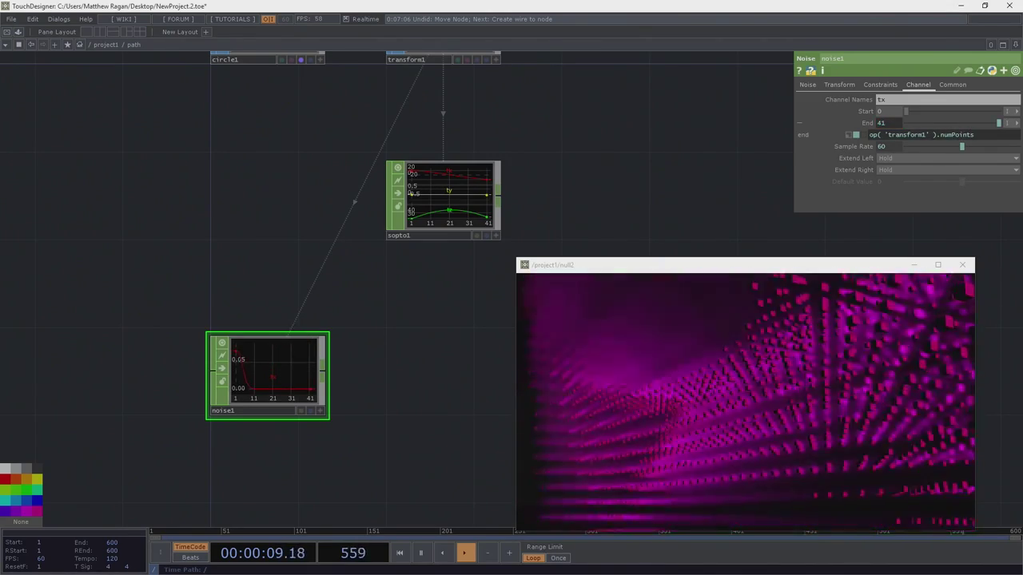
Step: Add a Math CHOP from noise1's output and place it to the right of noise1
{"action": "scroll", "coordinate": [290, 406], "scroll_direction": "up", "scroll_amount": 5}
{"action": "left_click_drag", "start_coordinate": [309, 330], "coordinate": [347, 290]}
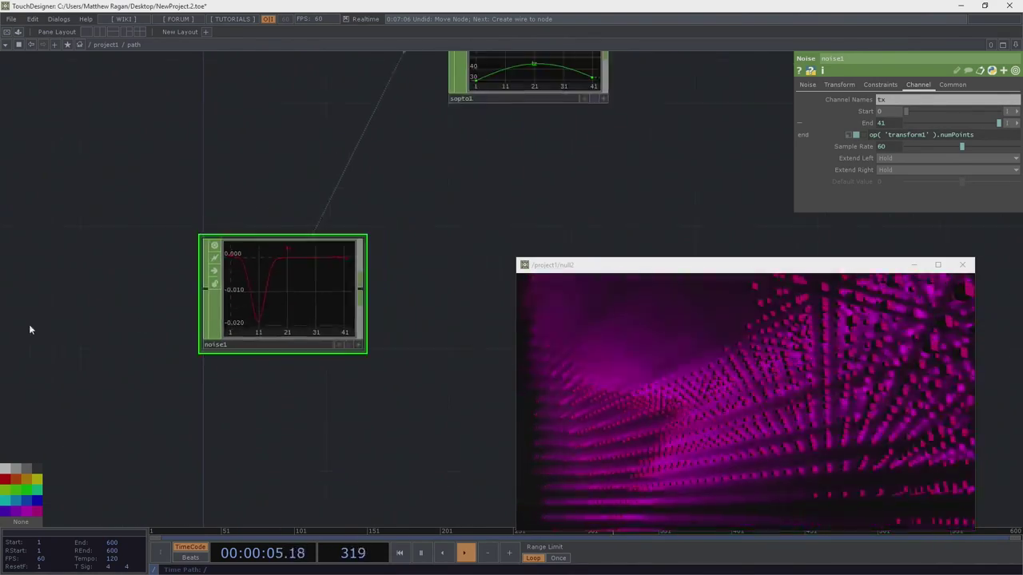
{"action": "scroll", "coordinate": [206, 306], "scroll_direction": "down", "scroll_amount": 2}
{"action": "right_click", "coordinate": [359, 293]}
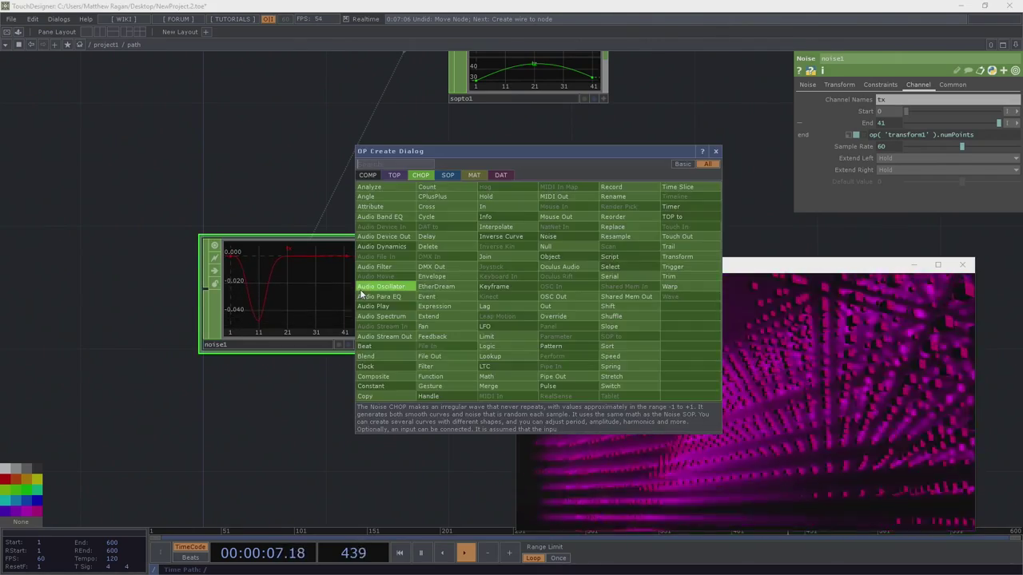
{"action": "type", "text": "ma"}
{"action": "left_click", "coordinate": [488, 376]}
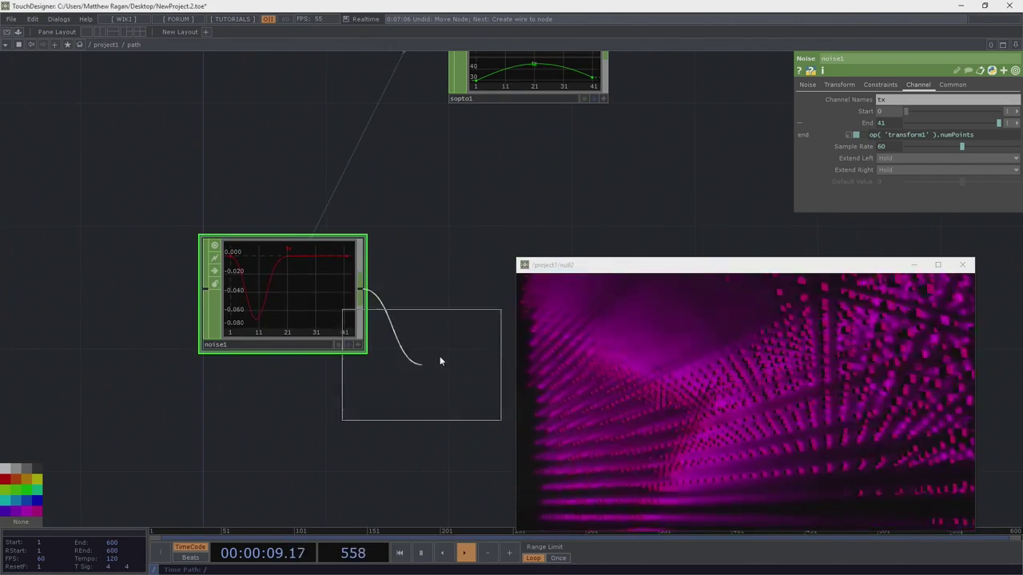
{"action": "left_click", "coordinate": [495, 316]}
{"action": "left_click_drag", "start_coordinate": [497, 327], "coordinate": [393, 264]}
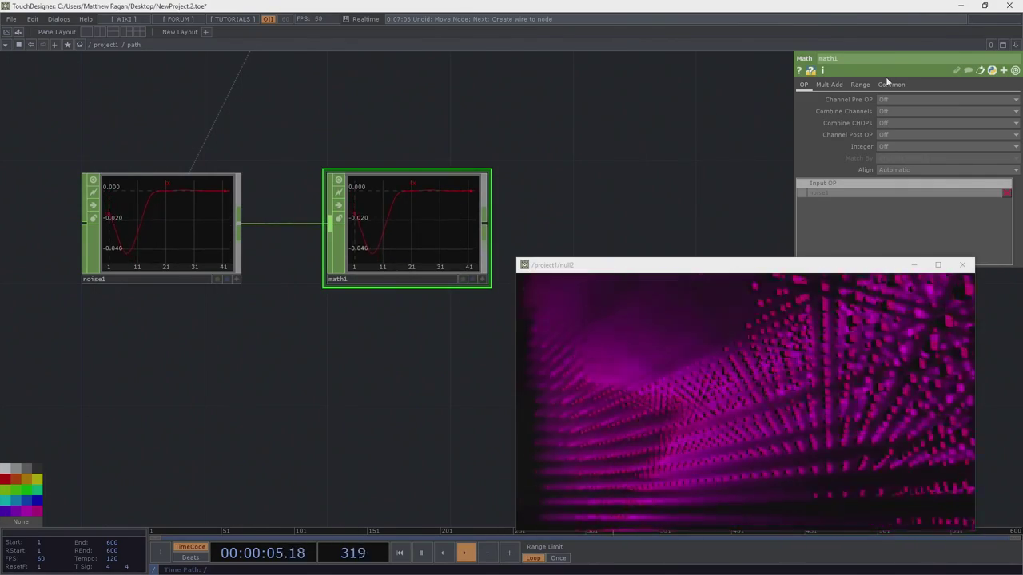
Step: Remap math1's range from -1 to 1 onto -20 to 20
{"action": "left_click", "coordinate": [865, 84]}
{"action": "left_click", "coordinate": [876, 101]}
{"action": "type", "text": "-1"}
{"action": "key", "text": "Tab"}
{"action": "key", "text": "Tab"}
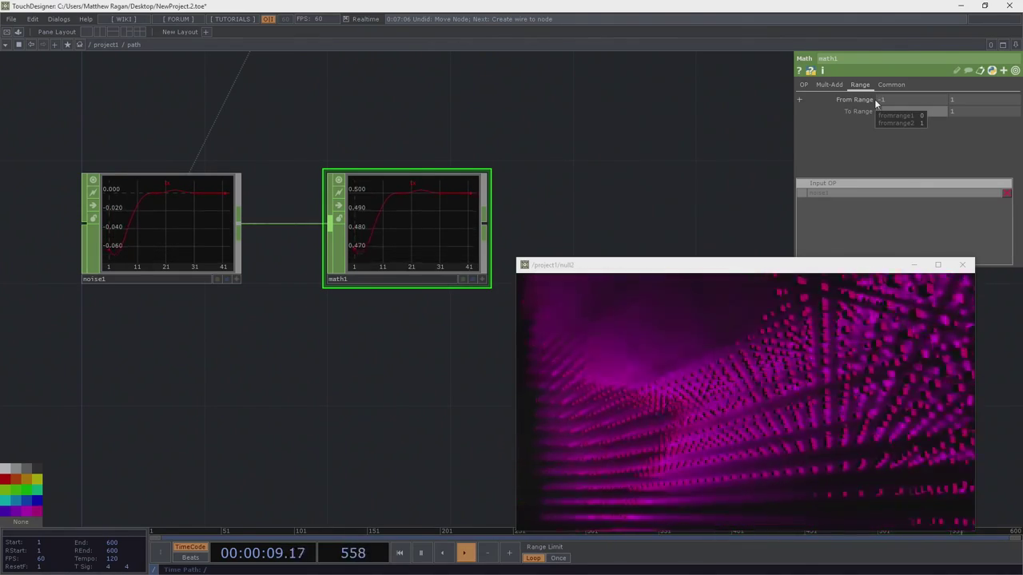
{"action": "left_click", "coordinate": [883, 111]}
{"action": "type", "text": "-20"}
{"action": "key", "text": "Tab"}
{"action": "type", "text": "20"}
{"action": "key", "text": "Return"}
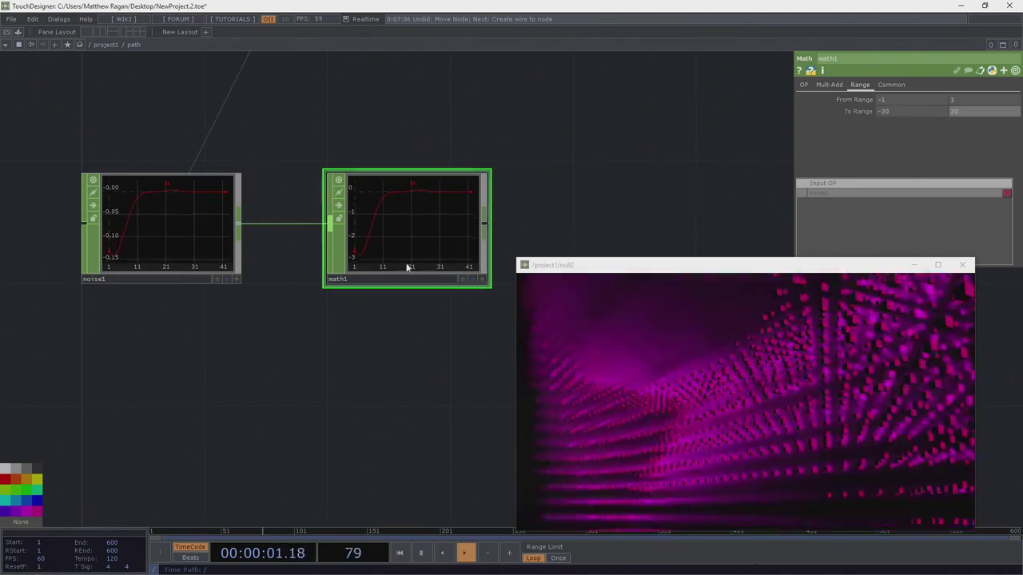
Step: Add a second Math CHOP to the right of sopto1
{"action": "middle_click_drag", "start_coordinate": [323, 199], "coordinate": [441, 246]}
{"action": "left_click_drag", "start_coordinate": [455, 167], "coordinate": [358, 229]}
{"action": "key", "text": "Tab"}
{"action": "type", "text": "ma"}
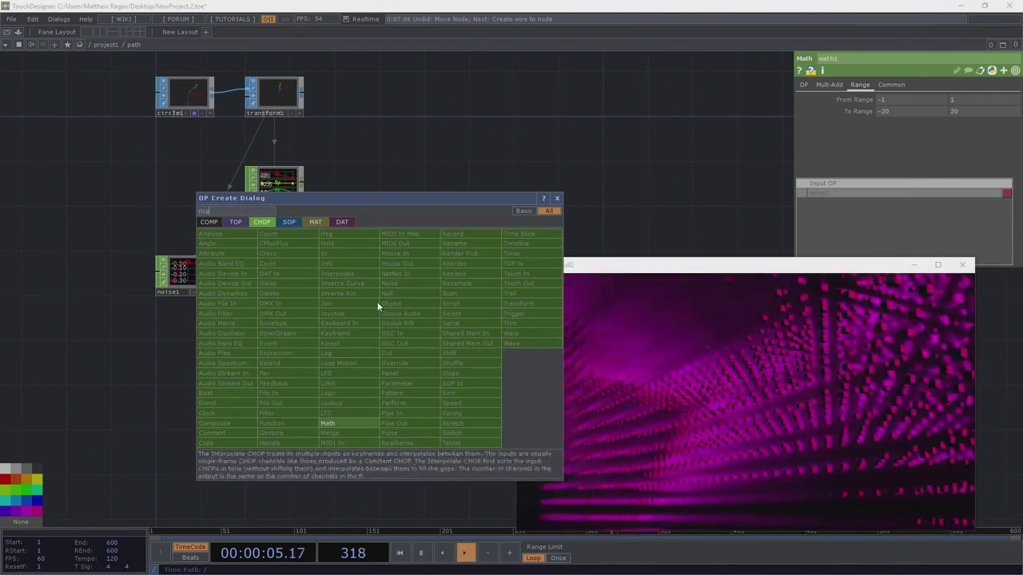
{"action": "left_click", "coordinate": [360, 421]}
{"action": "left_click", "coordinate": [417, 199]}
Step: Wire sopto1 and then math1 into the new Math CHOP's input
{"action": "scroll", "coordinate": [392, 198], "scroll_direction": "up", "scroll_amount": 2}
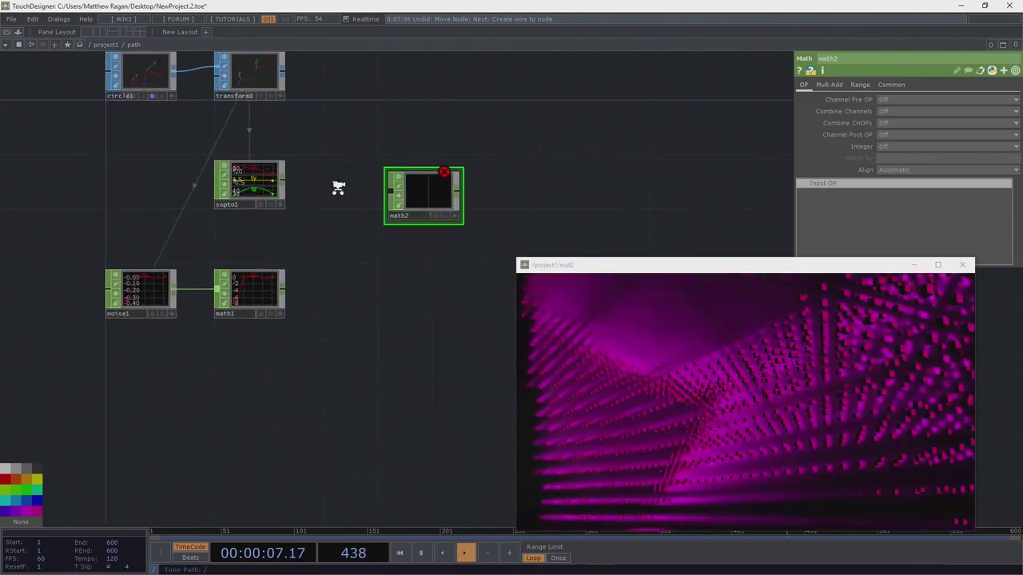
{"action": "left_click_drag", "start_coordinate": [270, 179], "coordinate": [390, 206]}
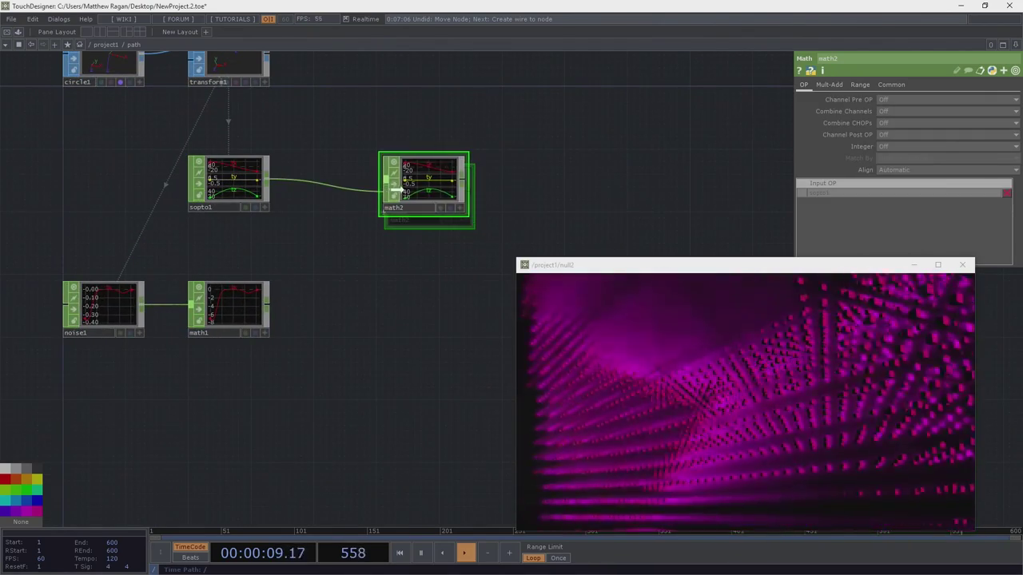
{"action": "scroll", "coordinate": [268, 187], "scroll_direction": "up", "scroll_amount": 2}
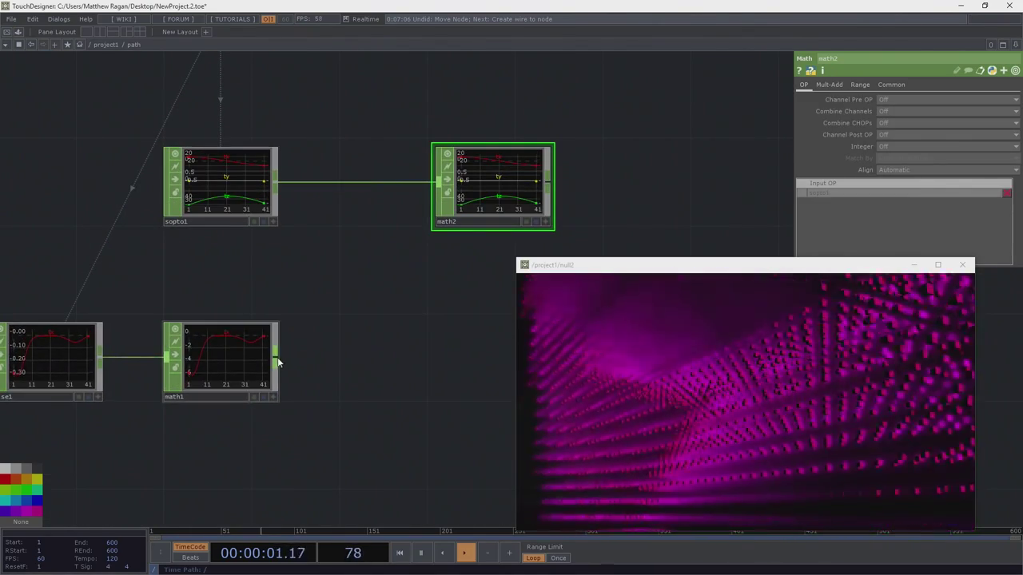
{"action": "left_click_drag", "start_coordinate": [277, 357], "coordinate": [420, 200]}
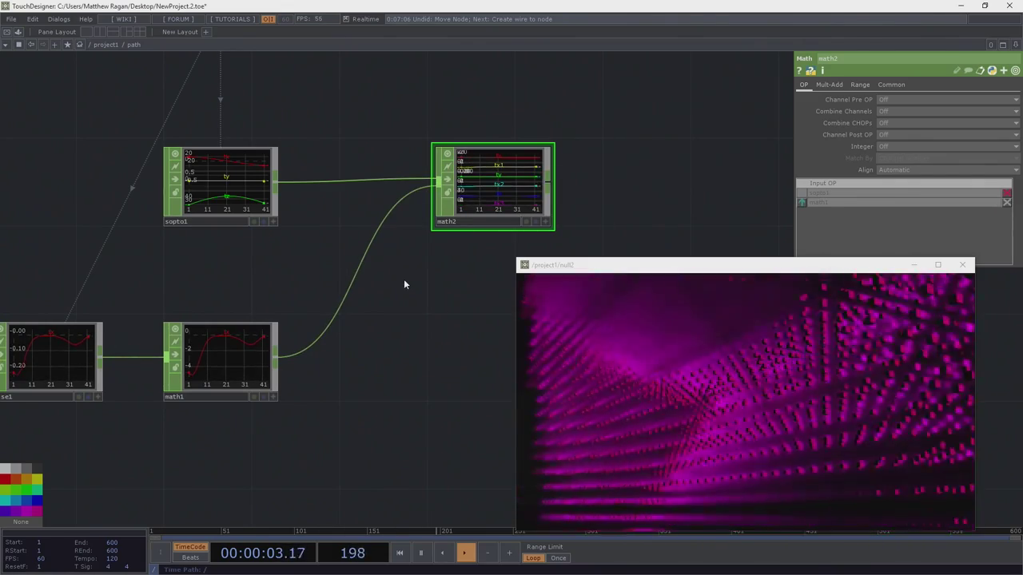
{"action": "left_click", "coordinate": [887, 112]}
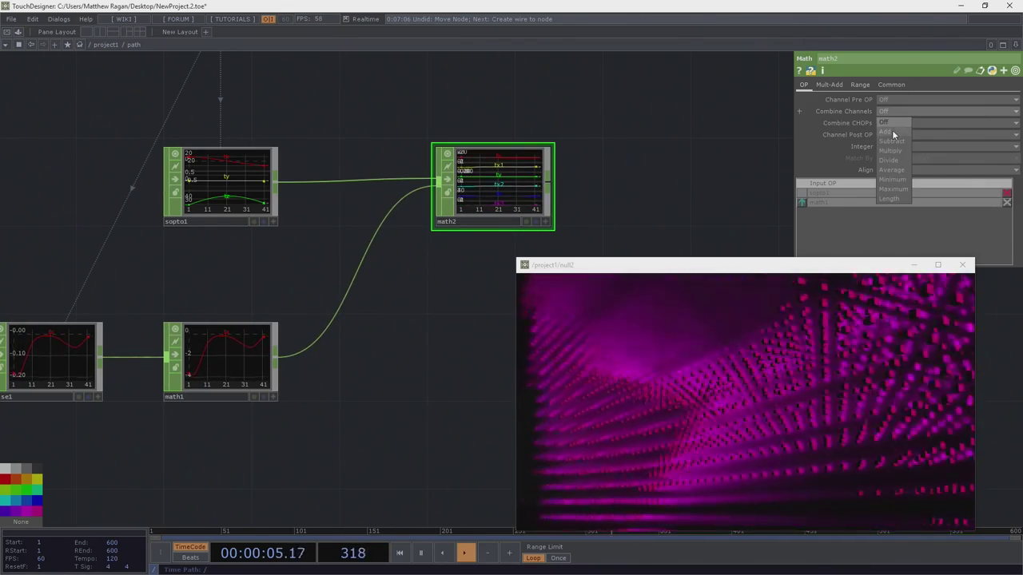
{"action": "left_click", "coordinate": [895, 132]}
{"action": "scroll", "coordinate": [428, 208], "scroll_direction": "up", "scroll_amount": 4}
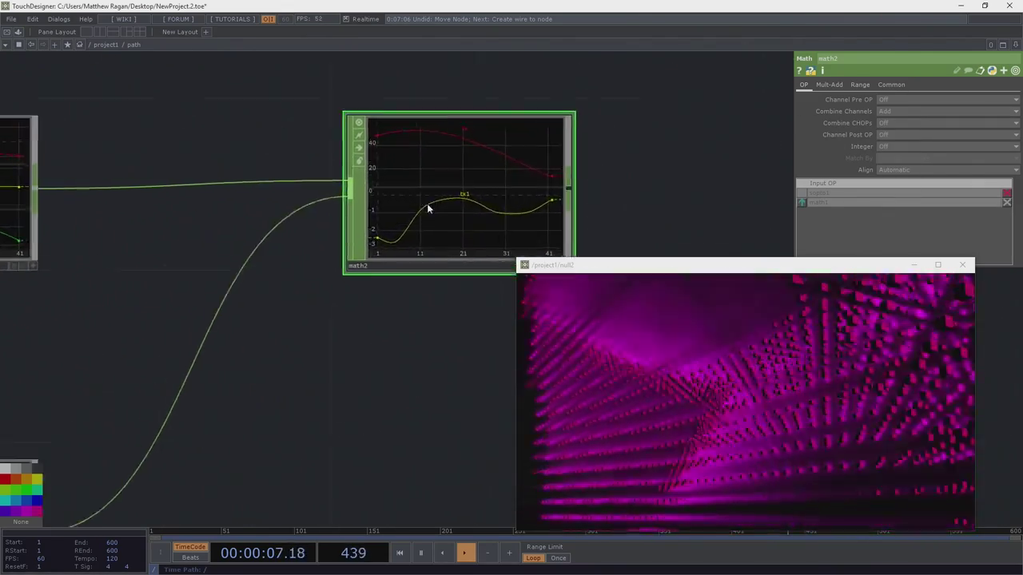
{"action": "scroll", "coordinate": [429, 206], "scroll_direction": "down", "scroll_amount": 2}
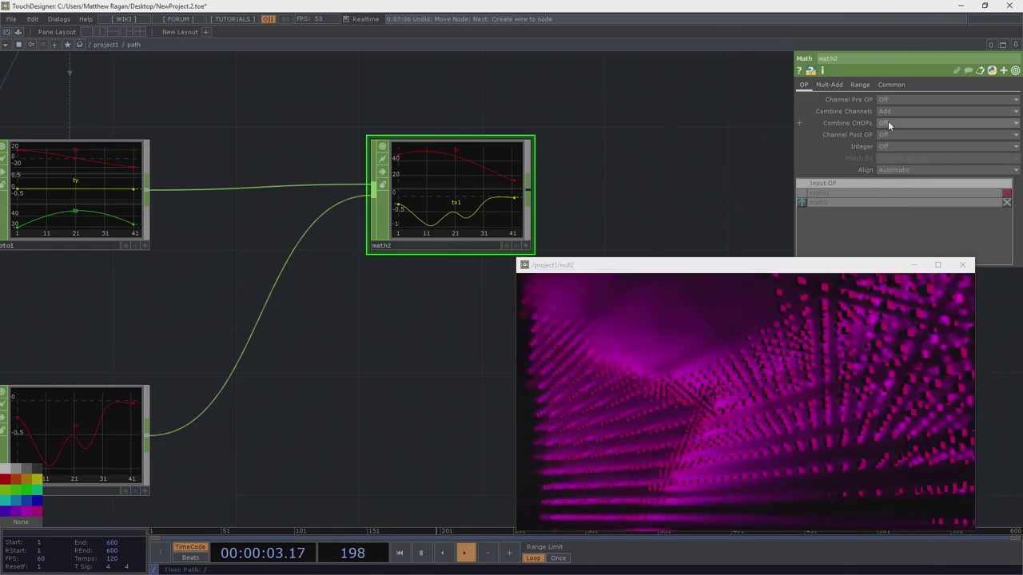
{"action": "left_click", "coordinate": [889, 112]}
{"action": "left_click", "coordinate": [889, 121]}
Step: Set Combine CHOPs to Add on math2 to sum the path and noise inputs
{"action": "left_click", "coordinate": [893, 123]}
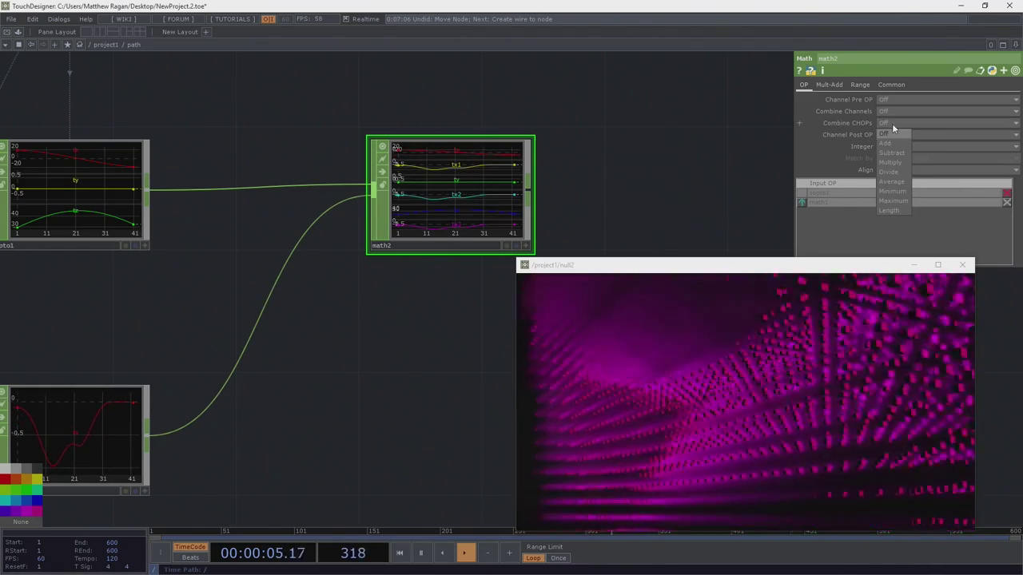
{"action": "left_click", "coordinate": [888, 144]}
{"action": "scroll", "coordinate": [505, 175], "scroll_direction": "up", "scroll_amount": 2}
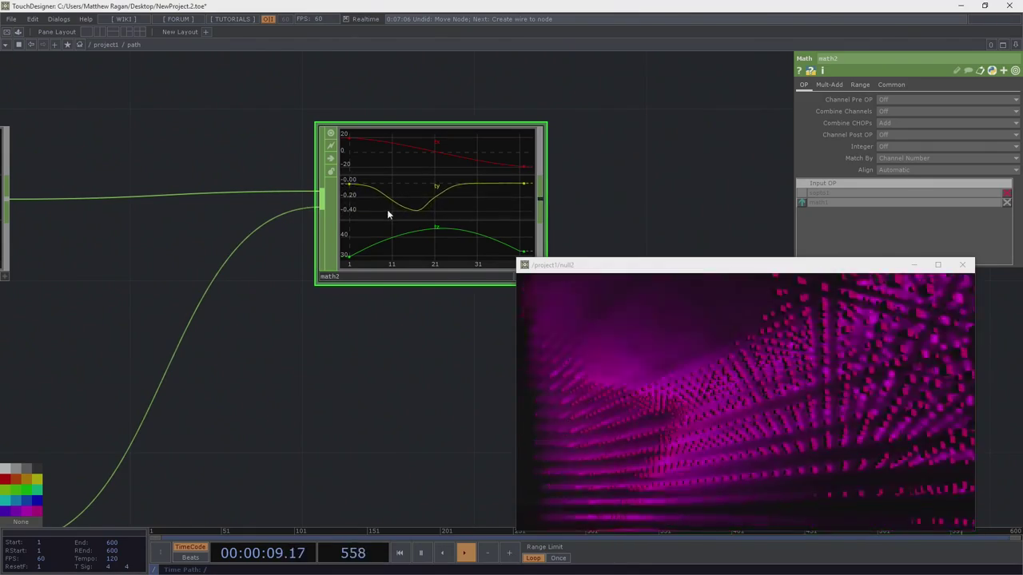
Step: Duplicate the connected noise1 and math1 pair and place the copies directly below the originals
{"action": "left_click_drag", "start_coordinate": [303, 334], "coordinate": [395, 194]}
{"action": "scroll", "coordinate": [392, 195], "scroll_direction": "down", "scroll_amount": 3}
{"action": "left_click_drag", "start_coordinate": [210, 422], "coordinate": [369, 354]}
{"action": "right_click_drag", "start_coordinate": [369, 354], "coordinate": [78, 214]}
{"action": "key", "text": "ctrl+v"}
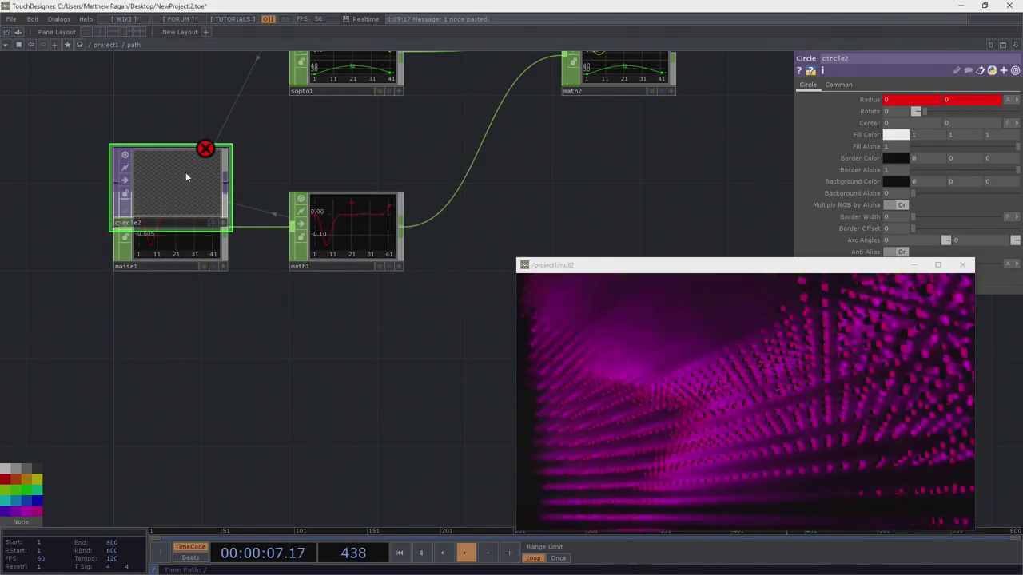
{"action": "key", "text": "Delete"}
{"action": "key", "text": "ctrl+c"}
{"action": "key", "text": "ctrl+v"}
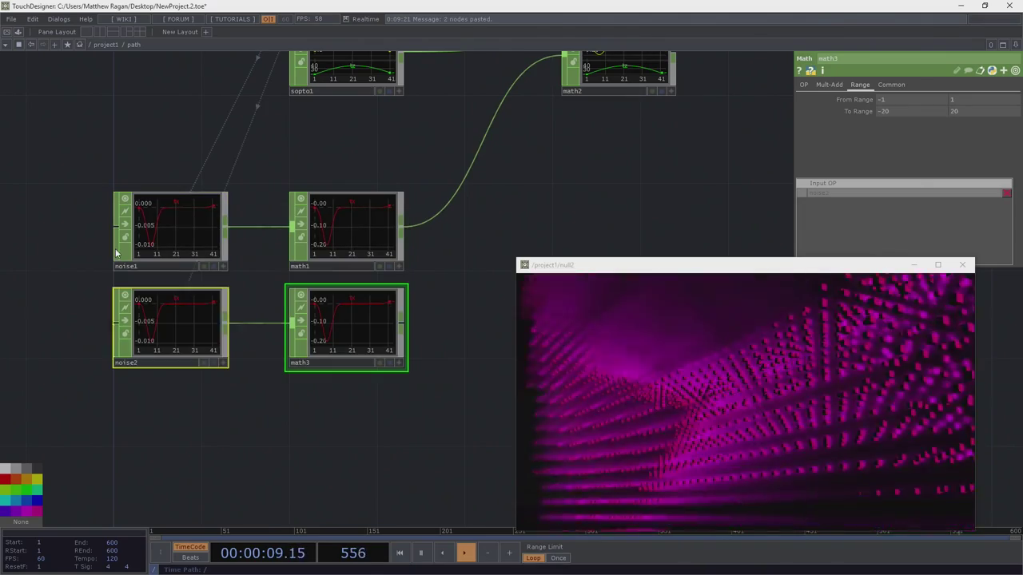
Step: Rename the copied Noise CHOP's channel to ty
{"action": "left_click", "coordinate": [217, 327]}
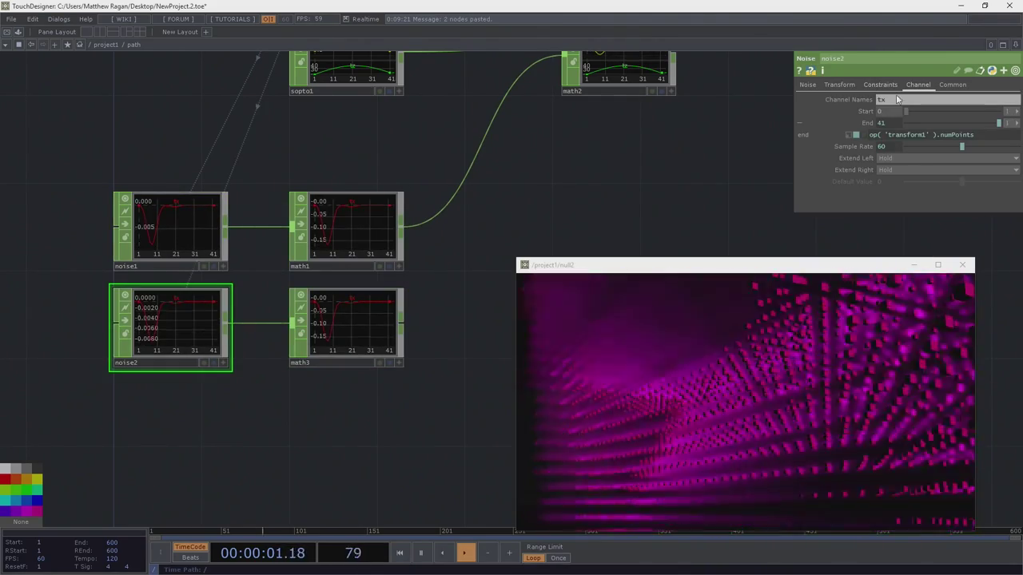
{"action": "left_click", "coordinate": [899, 99]}
{"action": "type", "text": "ty"}
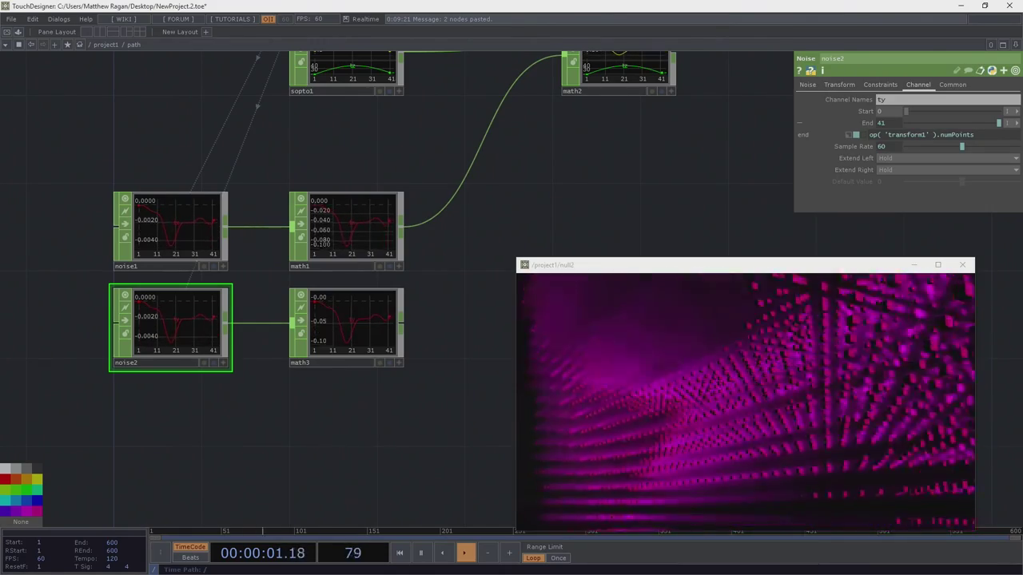
Step: Set math3's To Range to -30 and 30
{"action": "left_click", "coordinate": [376, 356]}
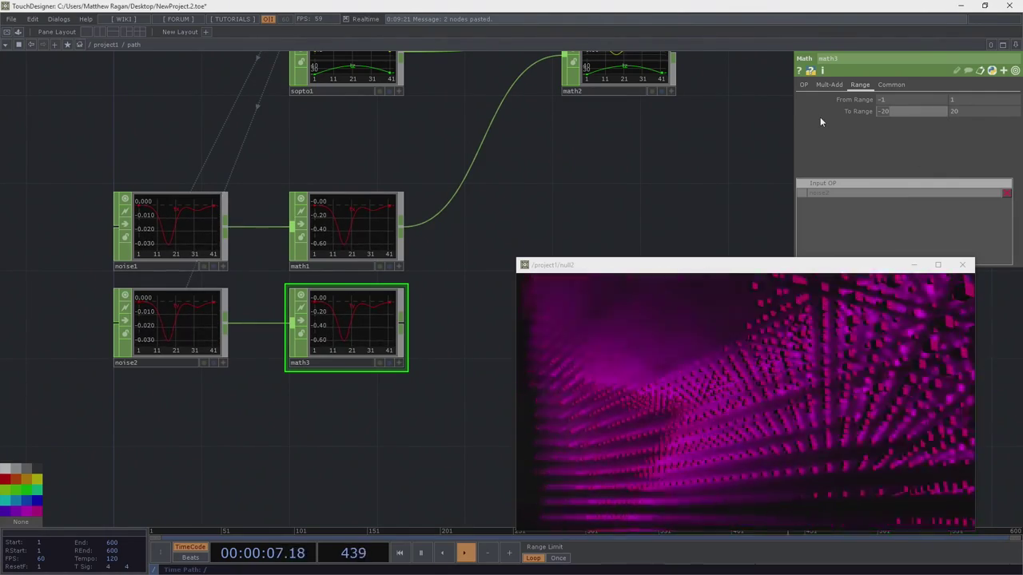
{"action": "type", "text": "-30"}
{"action": "key", "text": "Tab"}
{"action": "type", "text": "30"}
{"action": "key", "text": "Return"}
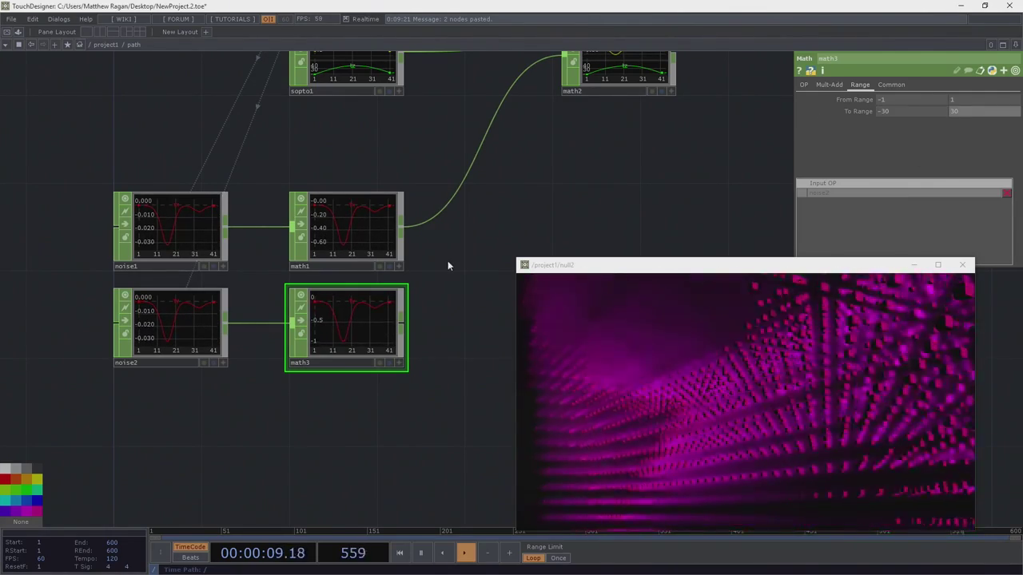
Step: Wire math3's output into math2 as an additional input alongside sopto1 and math1
{"action": "left_click_drag", "start_coordinate": [444, 260], "coordinate": [381, 269]}
{"action": "left_click", "coordinate": [121, 330]}
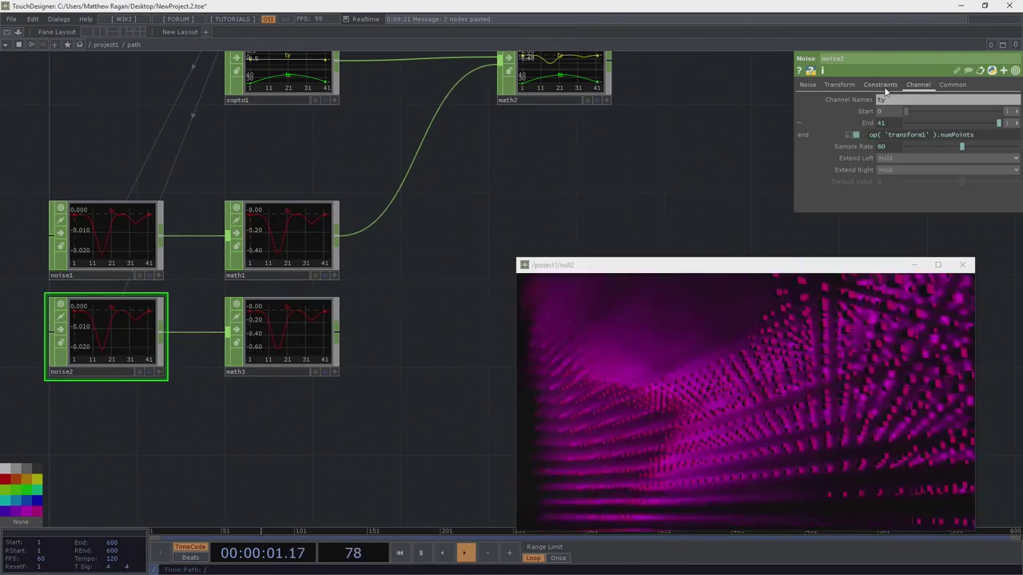
{"action": "left_click_drag", "start_coordinate": [451, 269], "coordinate": [325, 318]}
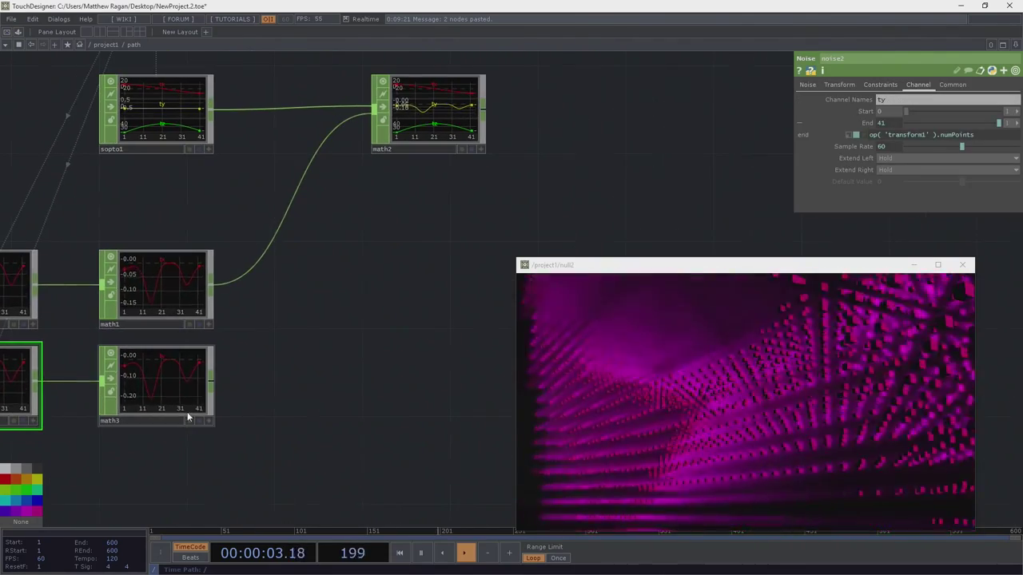
{"action": "left_click_drag", "start_coordinate": [206, 382], "coordinate": [374, 116]}
{"action": "scroll", "coordinate": [368, 177], "scroll_direction": "up", "scroll_amount": 4}
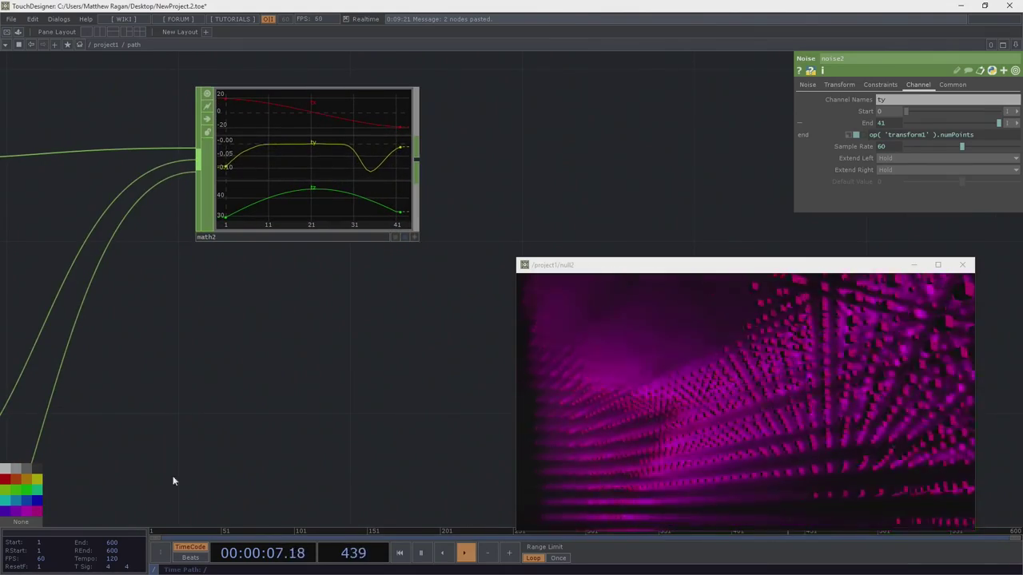
{"action": "scroll", "coordinate": [173, 475], "scroll_direction": "down", "scroll_amount": 3}
{"action": "left_click_drag", "start_coordinate": [79, 480], "coordinate": [360, 278]}
{"action": "scroll", "coordinate": [361, 277], "scroll_direction": "down", "scroll_amount": 1}
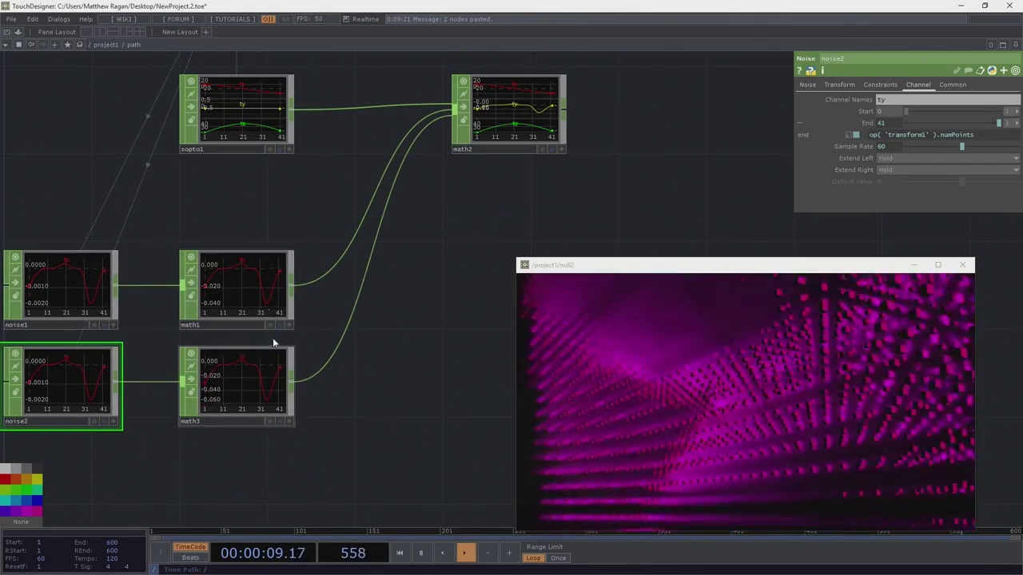
Step: Set the Period of noise2 to 1 so its noise differs from noise1
{"action": "left_click_drag", "start_coordinate": [158, 354], "coordinate": [211, 330]}
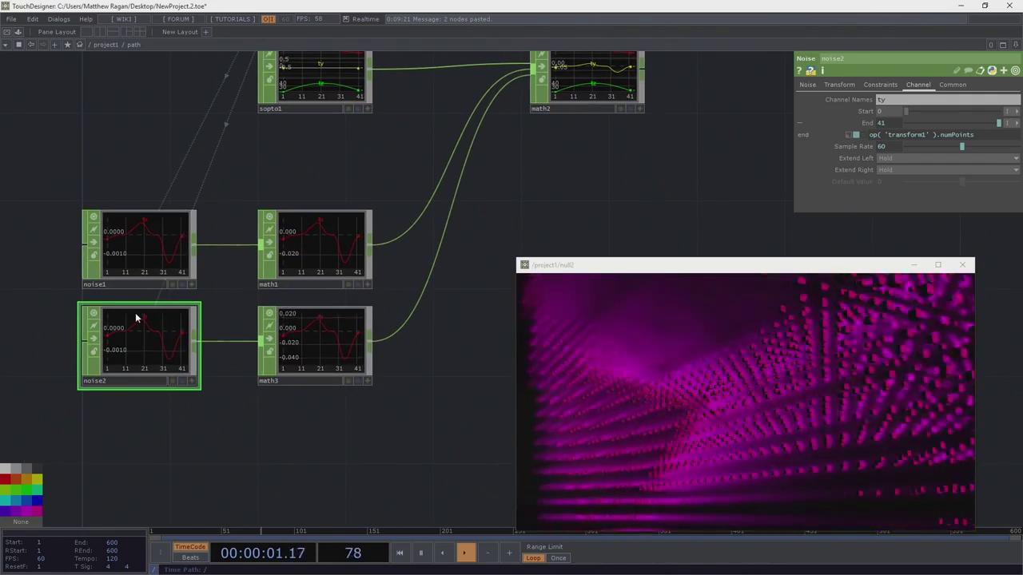
{"action": "scroll", "coordinate": [326, 277], "scroll_direction": "up", "scroll_amount": 3}
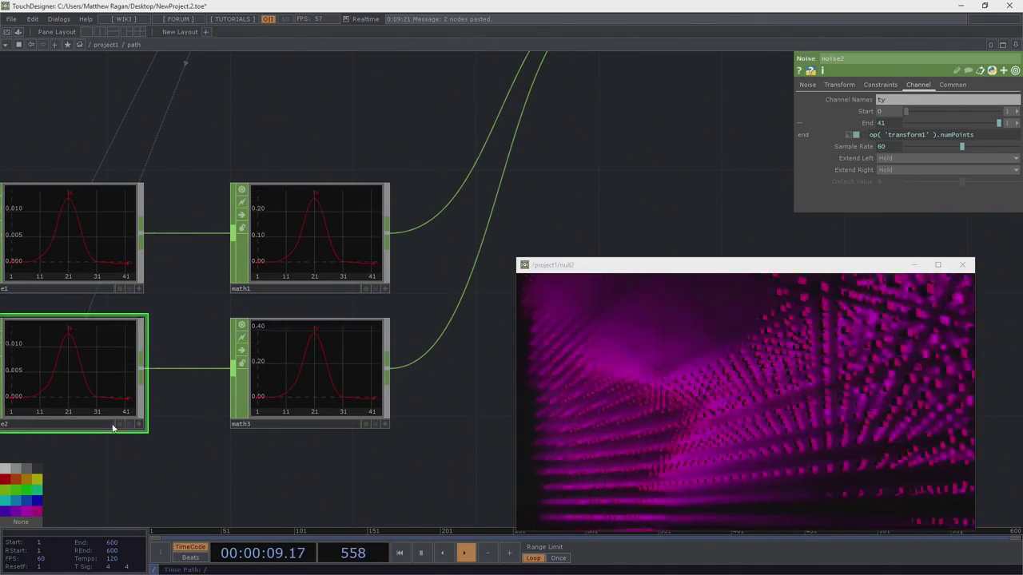
{"action": "left_click", "coordinate": [807, 84]}
{"action": "left_click_drag", "start_coordinate": [897, 123], "coordinate": [828, 126]}
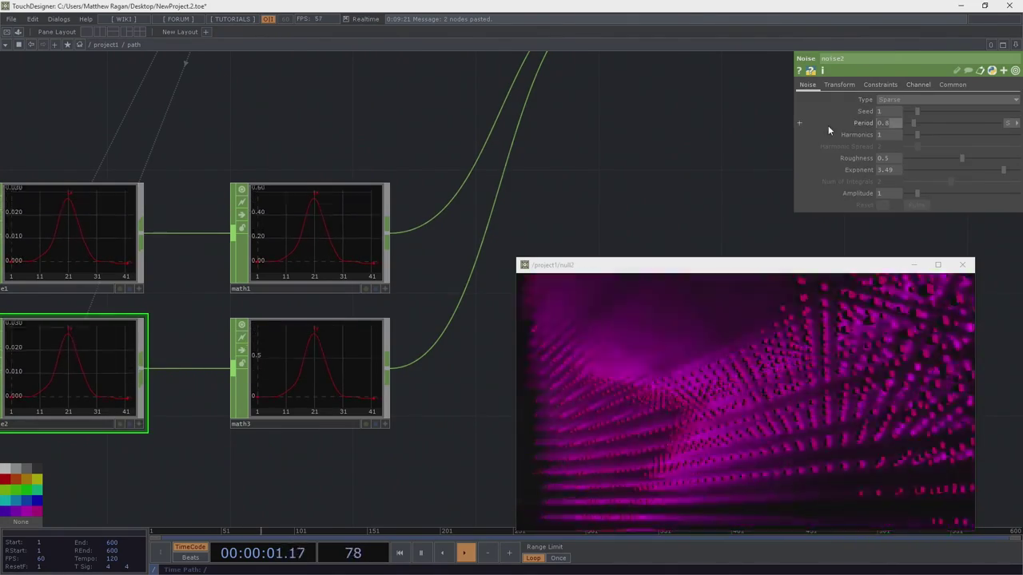
{"action": "type", "text": "1"}
{"action": "key", "text": "Return"}
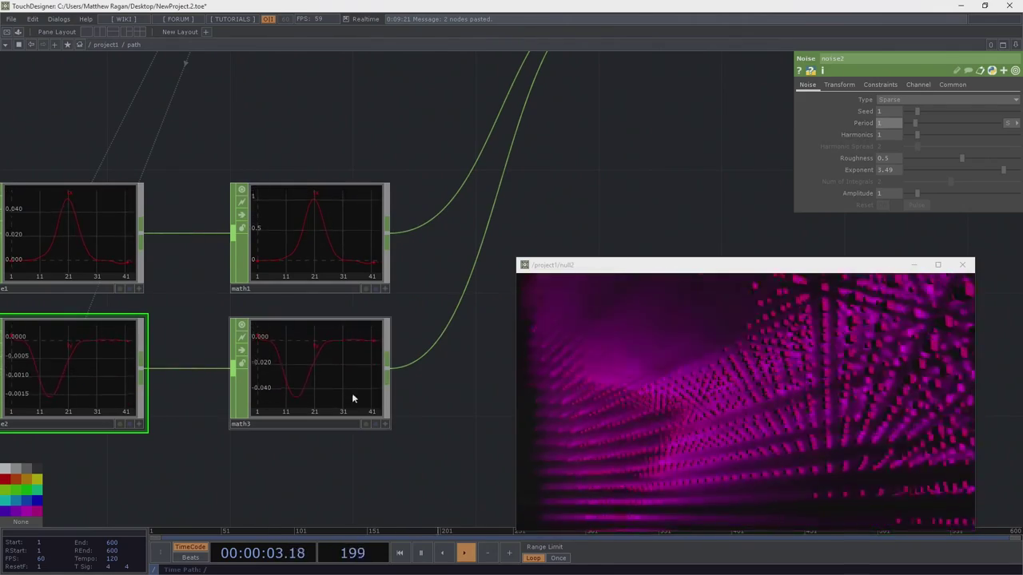
Step: Append a CHOP to SOP to transform1's output and place it above math2
{"action": "scroll", "coordinate": [679, 158], "scroll_direction": "down", "scroll_amount": 3}
{"action": "left_click_drag", "start_coordinate": [685, 160], "coordinate": [480, 307]}
{"action": "scroll", "coordinate": [537, 147], "scroll_direction": "up", "scroll_amount": 3}
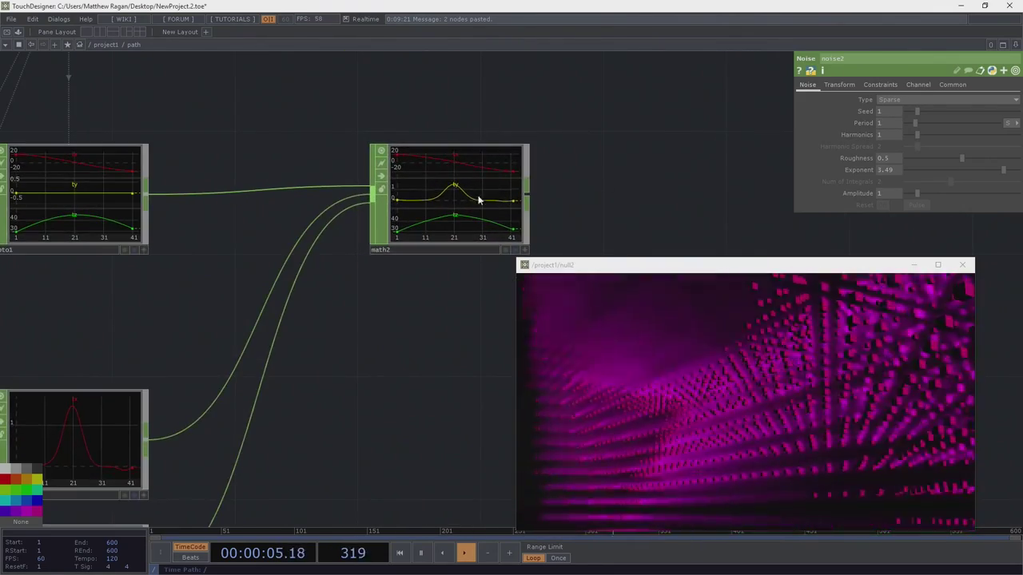
{"action": "scroll", "coordinate": [463, 196], "scroll_direction": "up", "scroll_amount": 5}
{"action": "scroll", "coordinate": [519, 152], "scroll_direction": "down", "scroll_amount": 2}
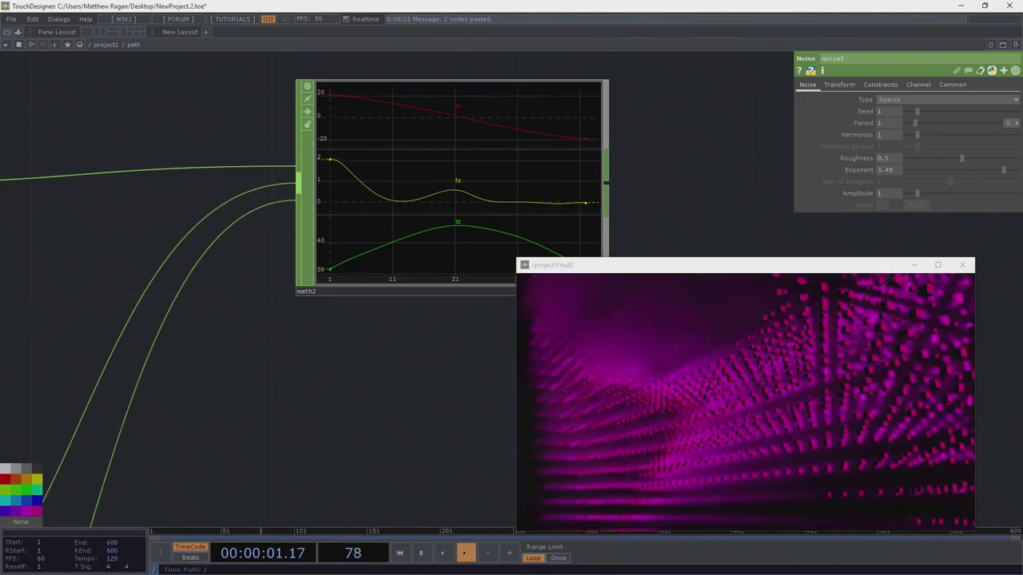
{"action": "scroll", "coordinate": [502, 178], "scroll_direction": "down", "scroll_amount": 5}
{"action": "left_click_drag", "start_coordinate": [646, 206], "coordinate": [447, 199]}
{"action": "scroll", "coordinate": [447, 199], "scroll_direction": "down", "scroll_amount": 1}
{"action": "right_click", "coordinate": [253, 141]}
{"action": "type", "text": "cho"}
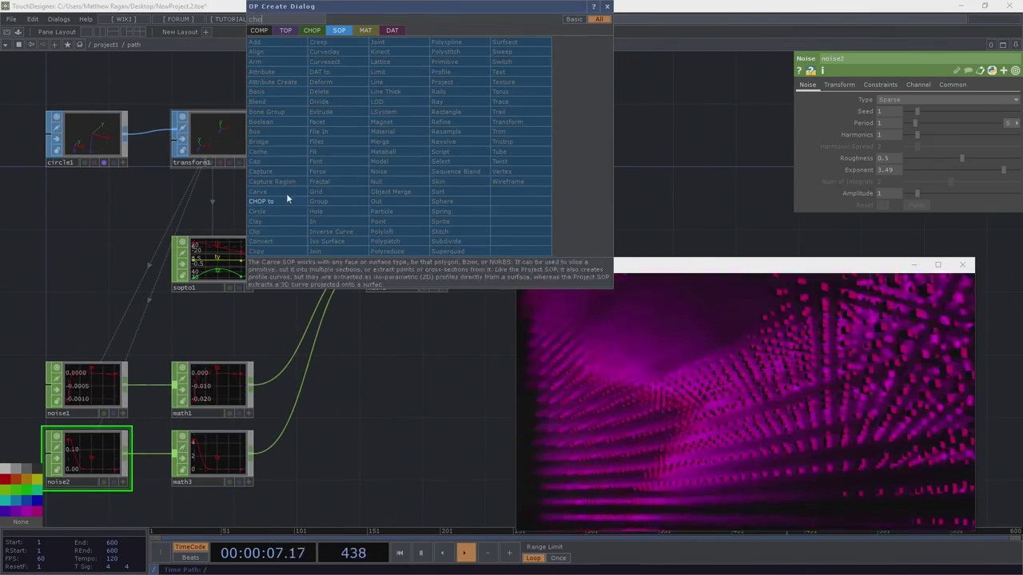
{"action": "left_click", "coordinate": [282, 192]}
{"action": "left_click", "coordinate": [416, 139]}
{"action": "scroll", "coordinate": [413, 136], "scroll_direction": "up", "scroll_amount": 2}
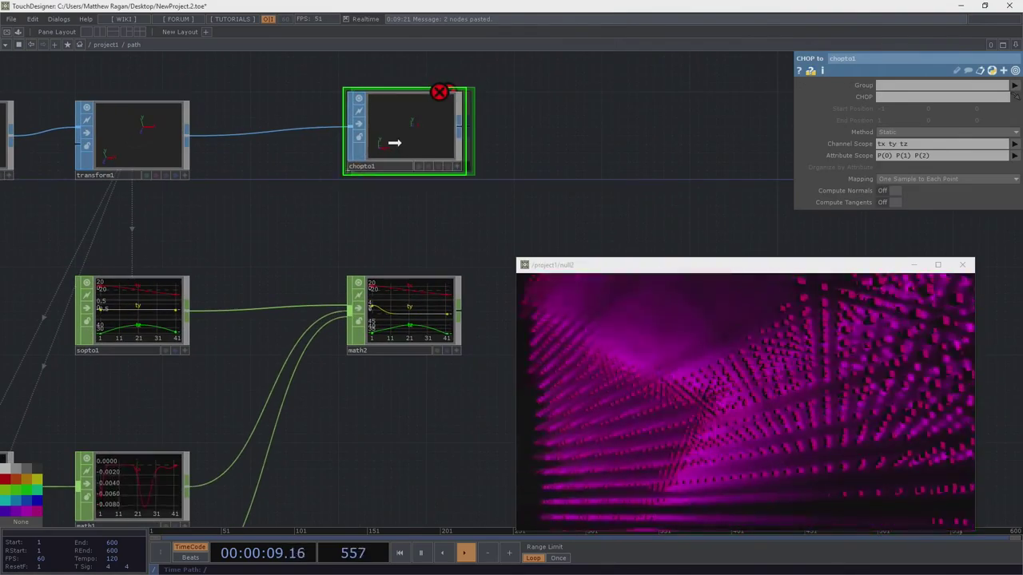
Step: Assign math2 as the source CHOP of chopto1 and inspect the resulting path in its viewer
{"action": "left_click_drag", "start_coordinate": [396, 321], "coordinate": [395, 151]}
{"action": "left_click_drag", "start_coordinate": [404, 308], "coordinate": [402, 297]}
{"action": "scroll", "coordinate": [418, 200], "scroll_direction": "up", "scroll_amount": 4}
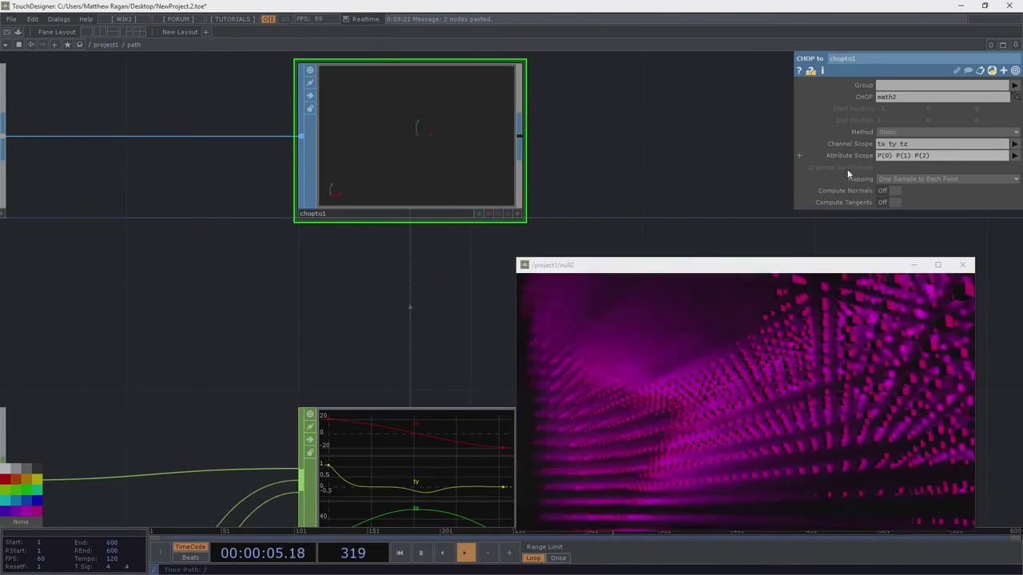
{"action": "mouse_move", "coordinate": [560, 121]}
{"action": "left_mouse_down"}
{"action": "mouse_move", "coordinate": [596, 141]}
{"action": "mouse_move", "coordinate": [637, 192]}
{"action": "left_mouse_up"}
{"action": "scroll", "coordinate": [633, 195], "scroll_direction": "up", "scroll_amount": 2}
{"action": "right_click_drag", "start_coordinate": [680, 148], "coordinate": [349, 243]}
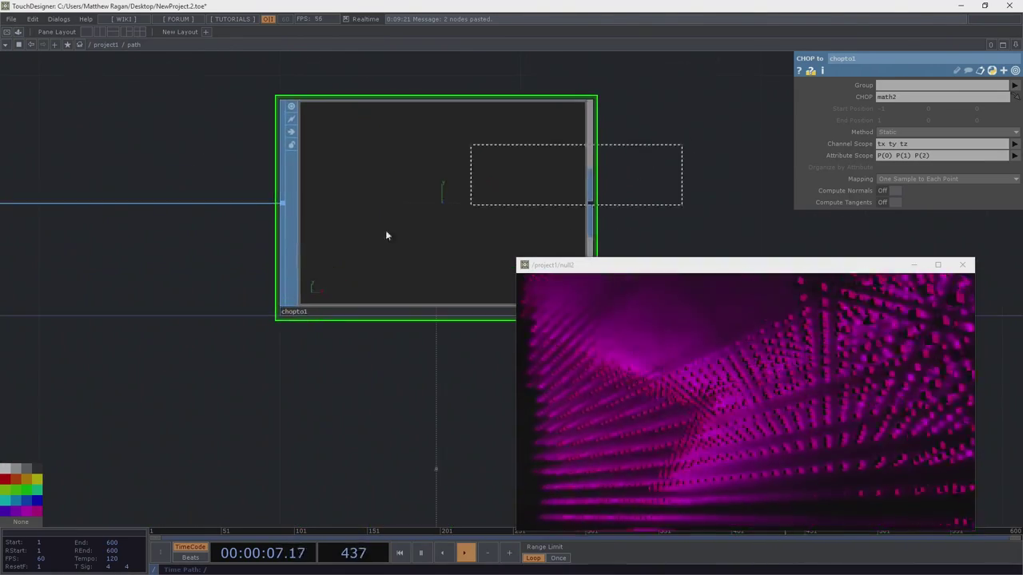
{"action": "key", "text": "a"}
{"action": "scroll", "coordinate": [454, 232], "scroll_direction": "up", "scroll_amount": 2}
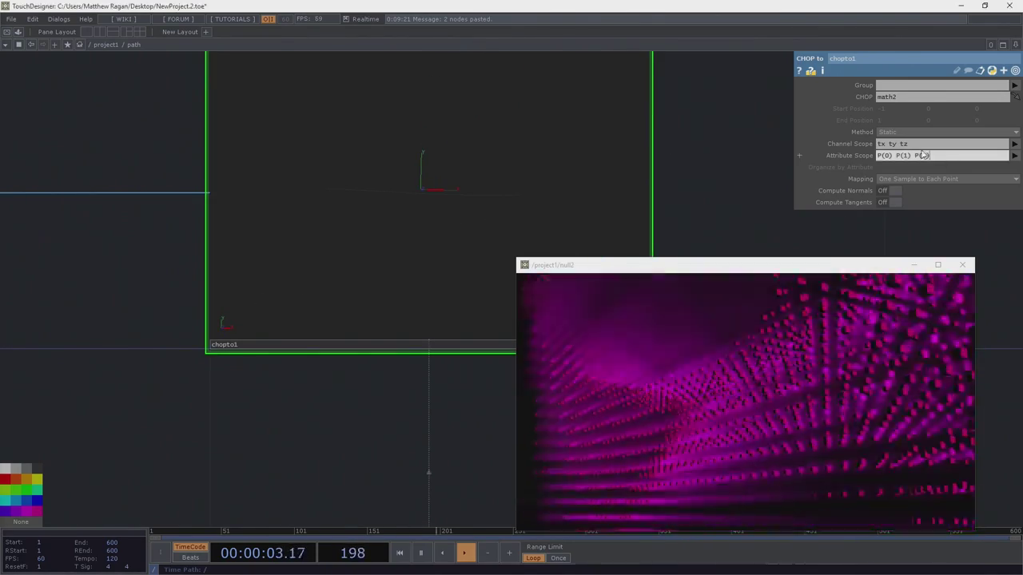
Step: Limit chopto1's Channel Scope to tx ty and its Attribute Scope to P(0) P(1)
{"action": "left_click_drag", "start_coordinate": [897, 146], "coordinate": [974, 149]}
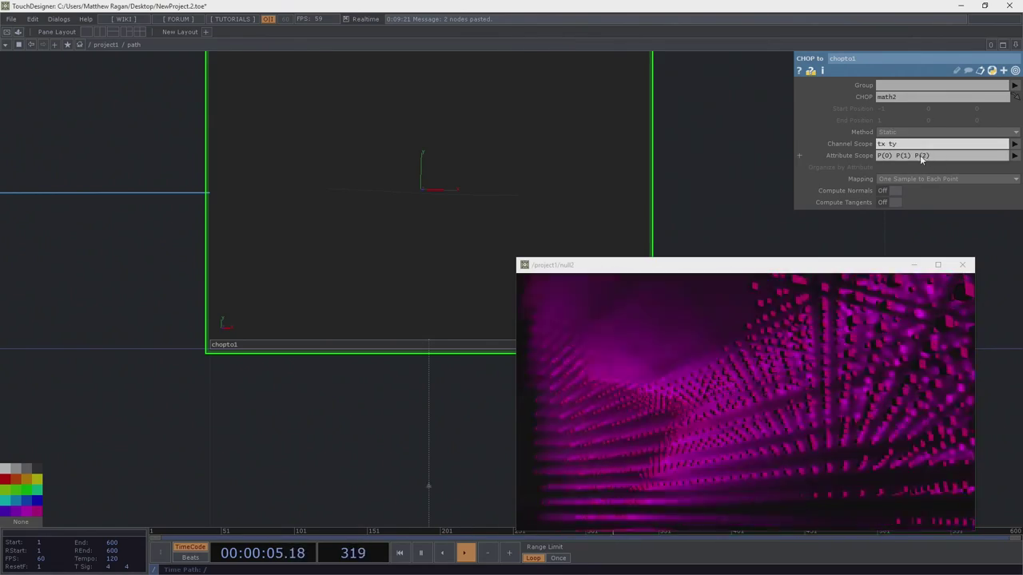
{"action": "left_click", "coordinate": [915, 154]}
{"action": "key", "text": "BackSpace"}
{"action": "key", "text": "Return"}
{"action": "left_click_drag", "start_coordinate": [678, 187], "coordinate": [554, 221]}
{"action": "left_click_drag", "start_coordinate": [472, 223], "coordinate": [339, 264]}
{"action": "left_click_drag", "start_coordinate": [312, 295], "coordinate": [320, 160]}
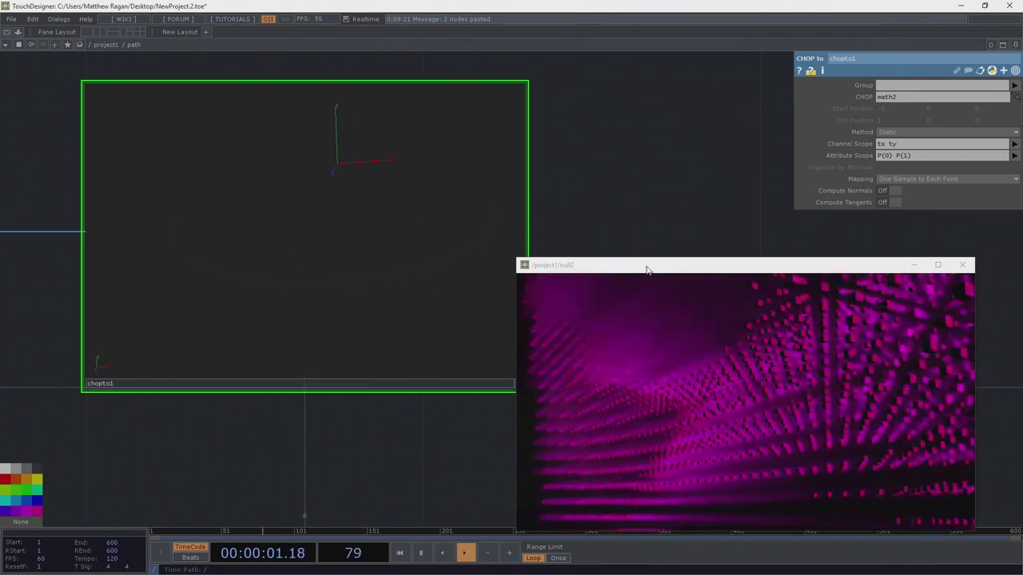
{"action": "scroll", "coordinate": [277, 328], "scroll_direction": "down", "scroll_amount": 3}
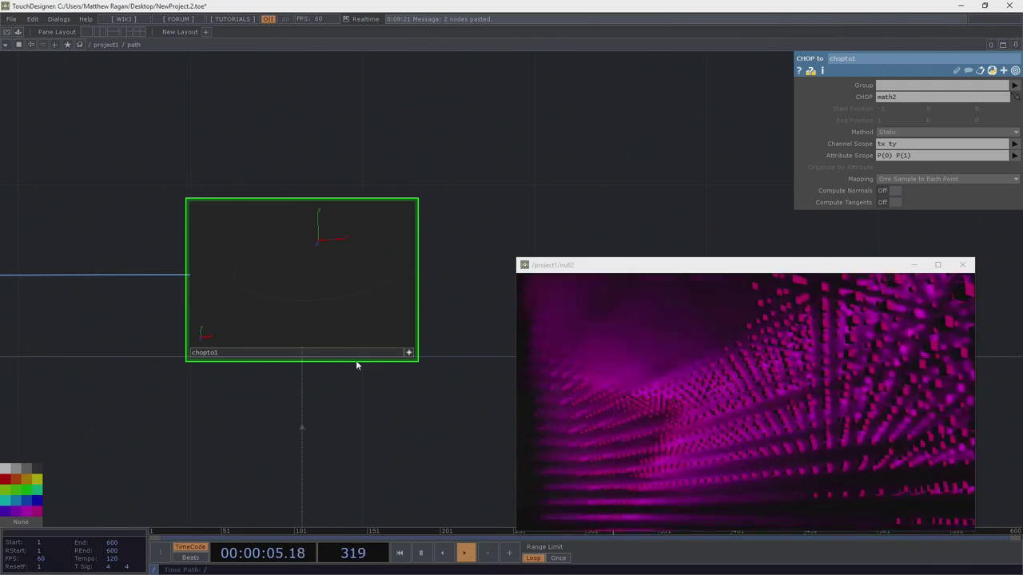
{"action": "scroll", "coordinate": [327, 293], "scroll_direction": "up", "scroll_amount": 5}
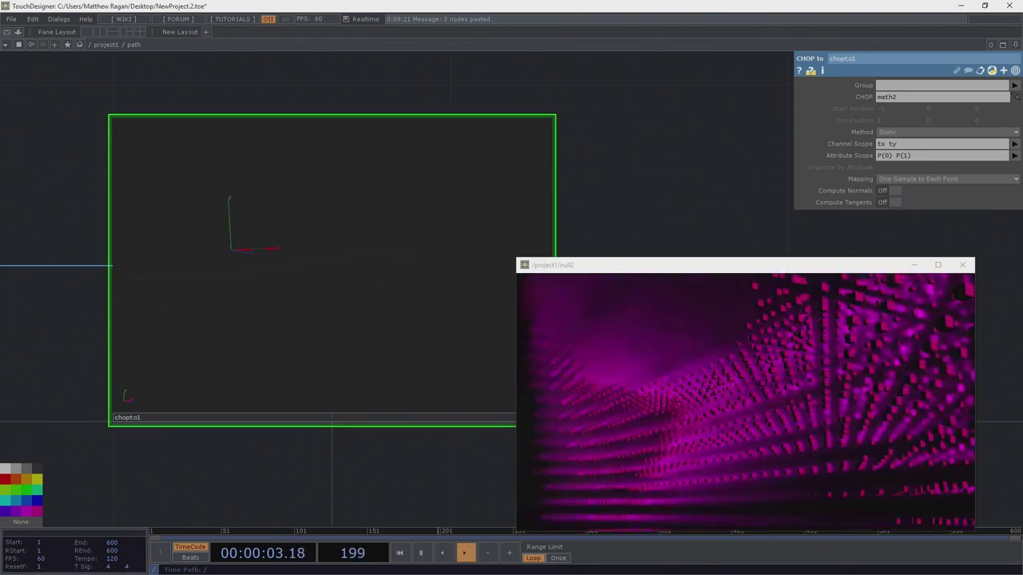
Step: Append a Null SOP after chopto1 and rename it final
{"action": "left_click_drag", "start_coordinate": [319, 437], "coordinate": [67, 288]}
{"action": "scroll", "coordinate": [67, 288], "scroll_direction": "down", "scroll_amount": 3}
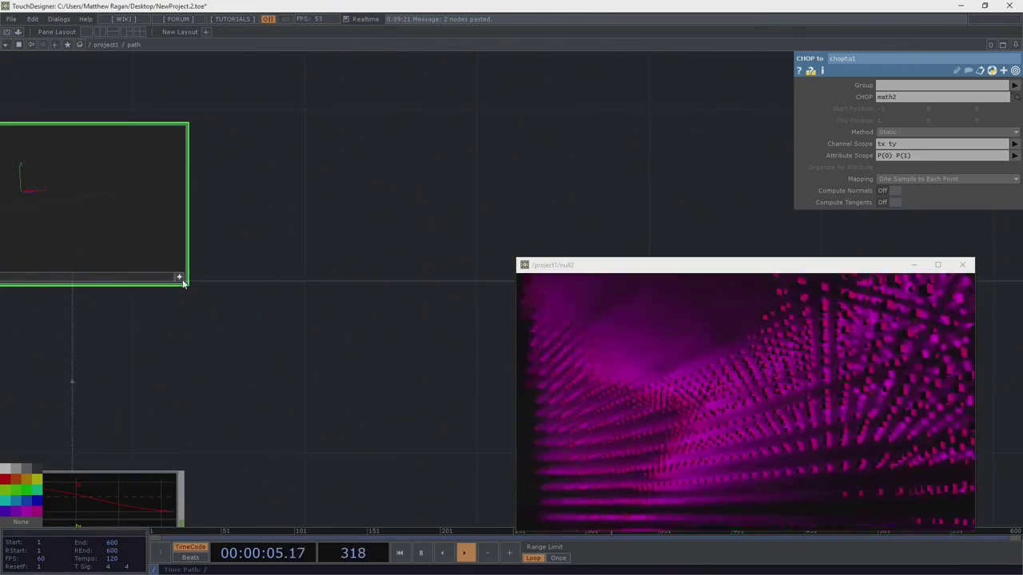
{"action": "left_click", "coordinate": [182, 278]}
{"action": "left_click_drag", "start_coordinate": [153, 341], "coordinate": [270, 346]}
{"action": "scroll", "coordinate": [260, 243], "scroll_direction": "down", "scroll_amount": 3}
{"action": "right_click", "coordinate": [287, 216]}
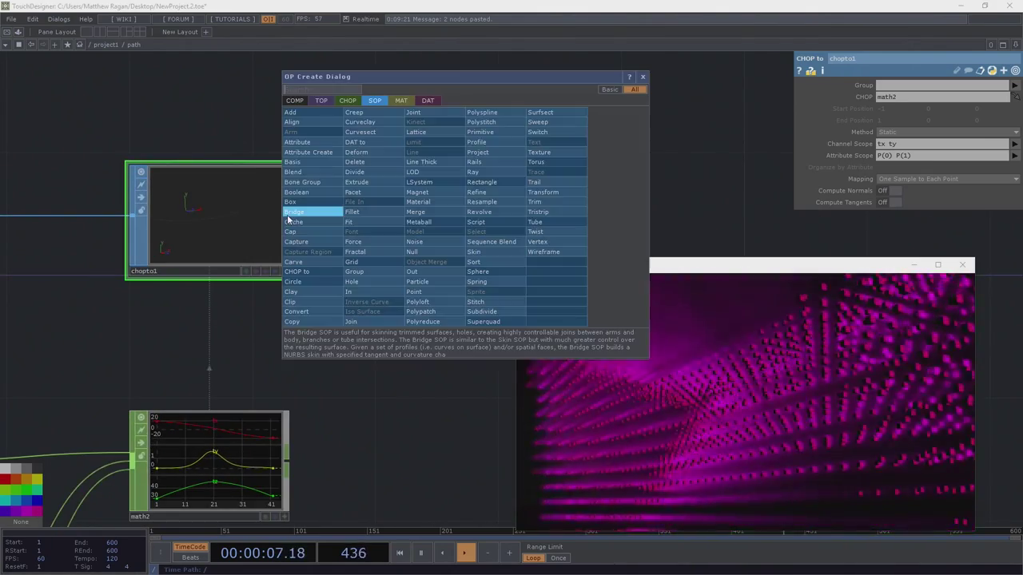
{"action": "type", "text": "nn"}
{"action": "left_click", "coordinate": [411, 252]}
{"action": "left_click", "coordinate": [429, 239]}
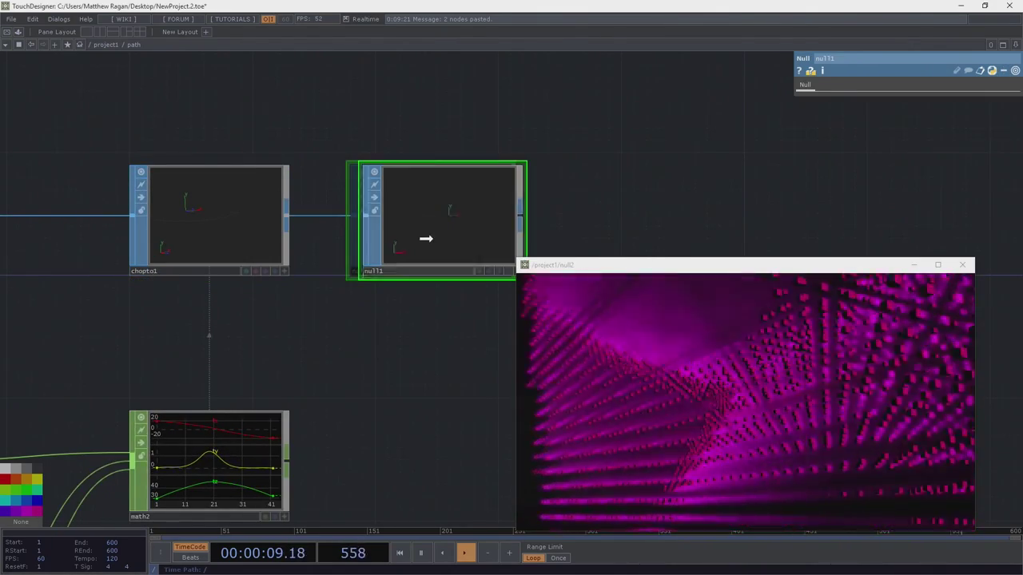
{"action": "left_click_drag", "start_coordinate": [417, 191], "coordinate": [419, 216]}
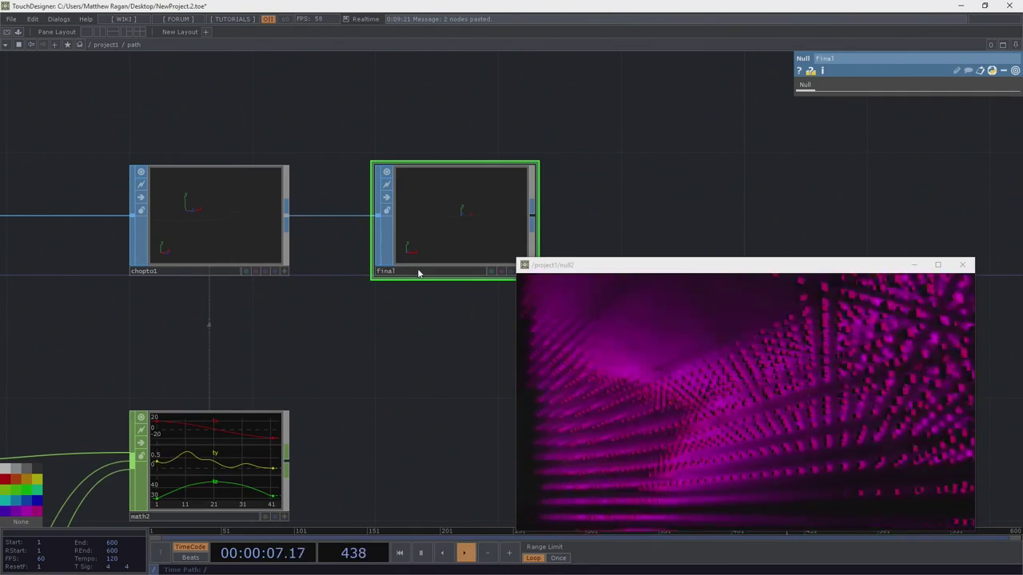
Step: Return to the project1 network and set cam1's Path SOP to path/final
{"action": "scroll", "coordinate": [616, 197], "scroll_direction": "down", "scroll_amount": 10}
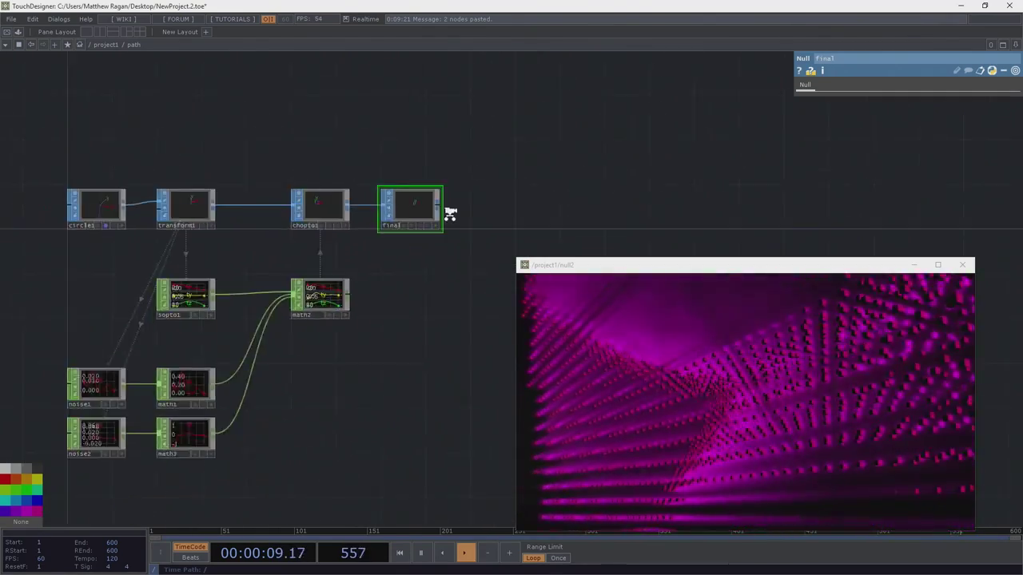
{"action": "left_click_drag", "start_coordinate": [492, 90], "coordinate": [178, 76]}
{"action": "scroll", "coordinate": [177, 76], "scroll_direction": "down", "scroll_amount": 5}
{"action": "left_click_drag", "start_coordinate": [251, 140], "coordinate": [255, 205]}
{"action": "left_click", "coordinate": [384, 251]}
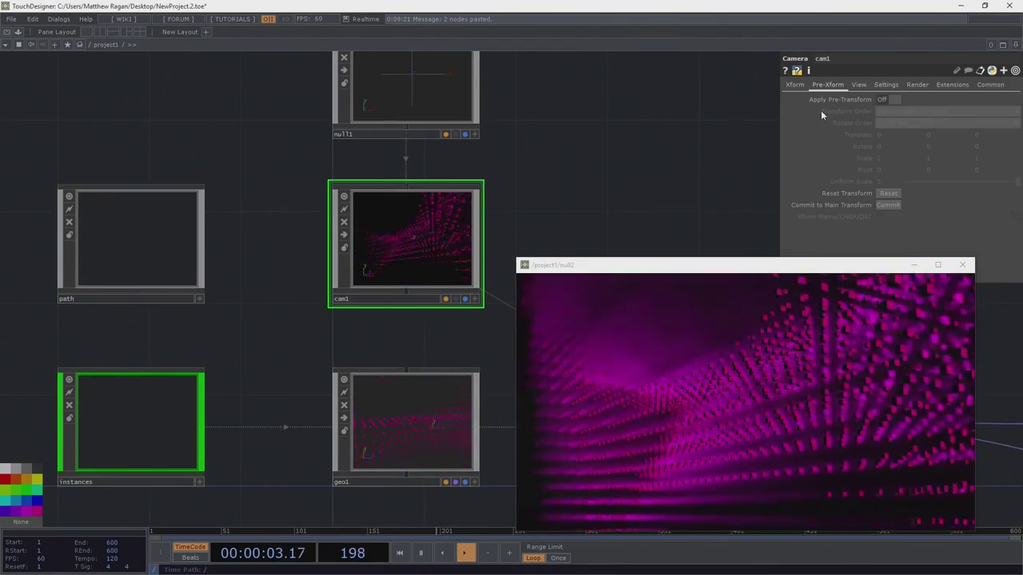
{"action": "left_click", "coordinate": [795, 85]}
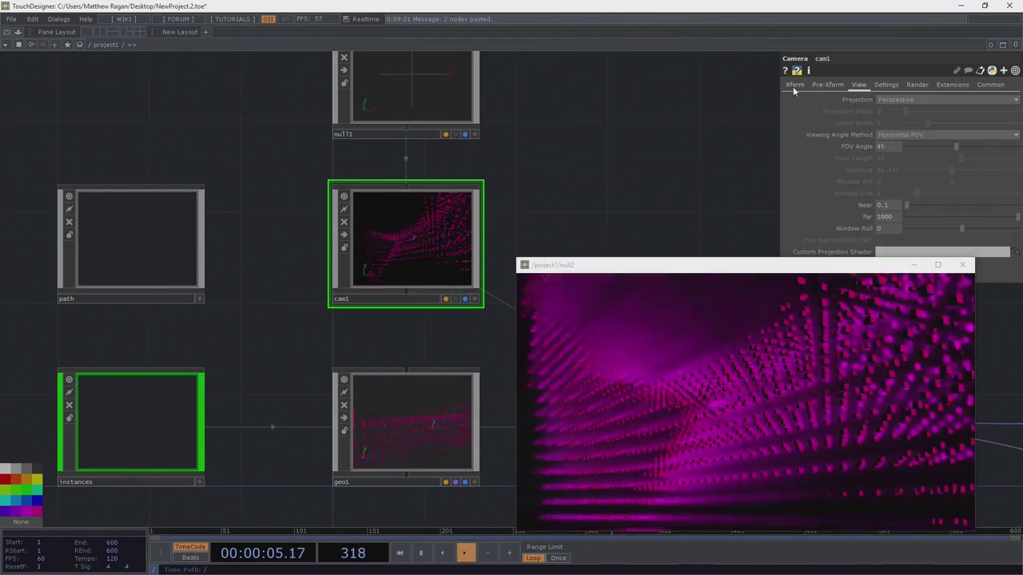
{"action": "left_click", "coordinate": [882, 217]}
{"action": "type", "text": "pat"}
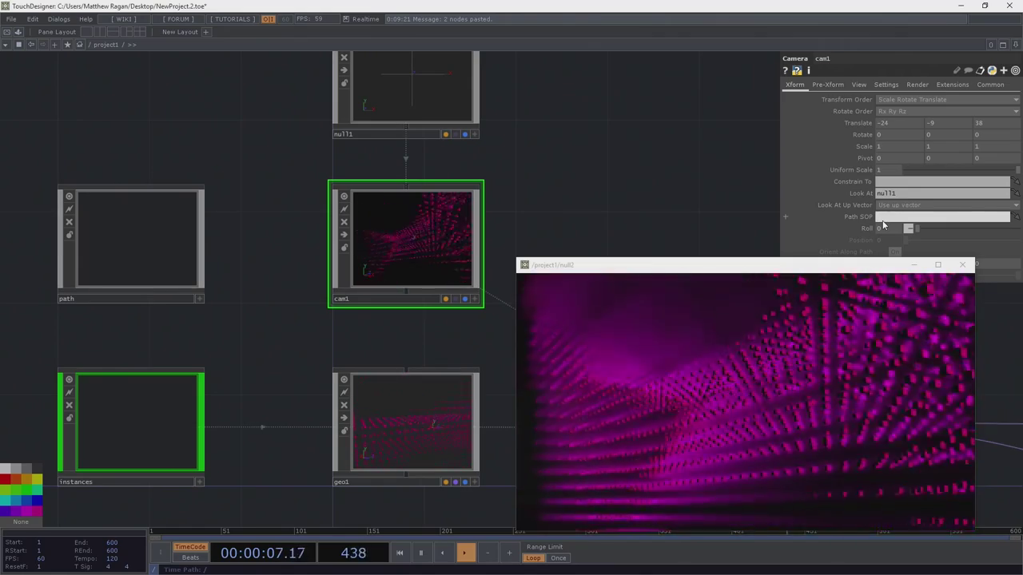
{"action": "type", "text": "h/final"}
{"action": "key", "text": "Return"}
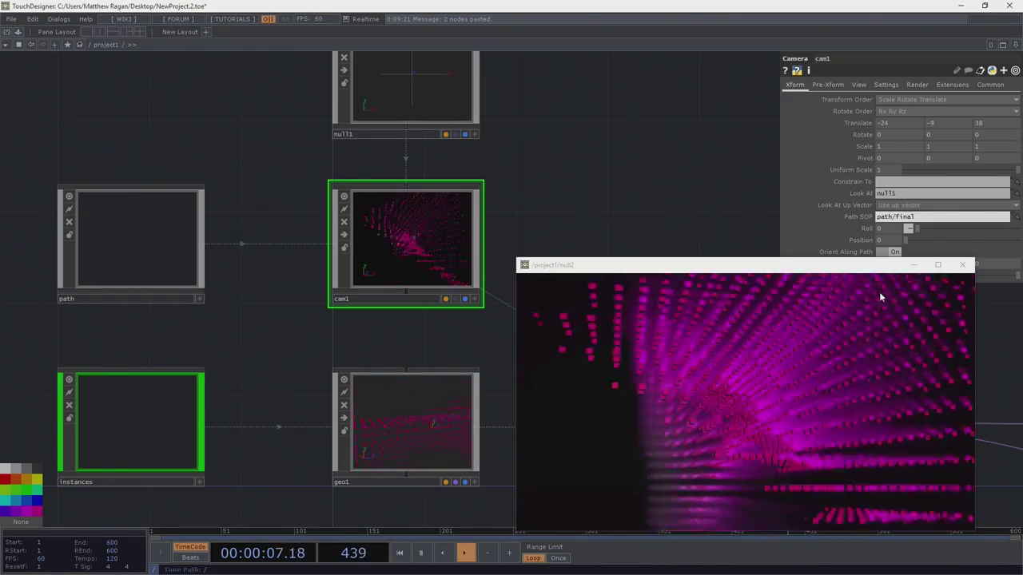
Step: Reset cam1's Translate to 0, 0, 0 and move its Position along the path to about 0.972
{"action": "left_click_drag", "start_coordinate": [906, 246], "coordinate": [943, 246]}
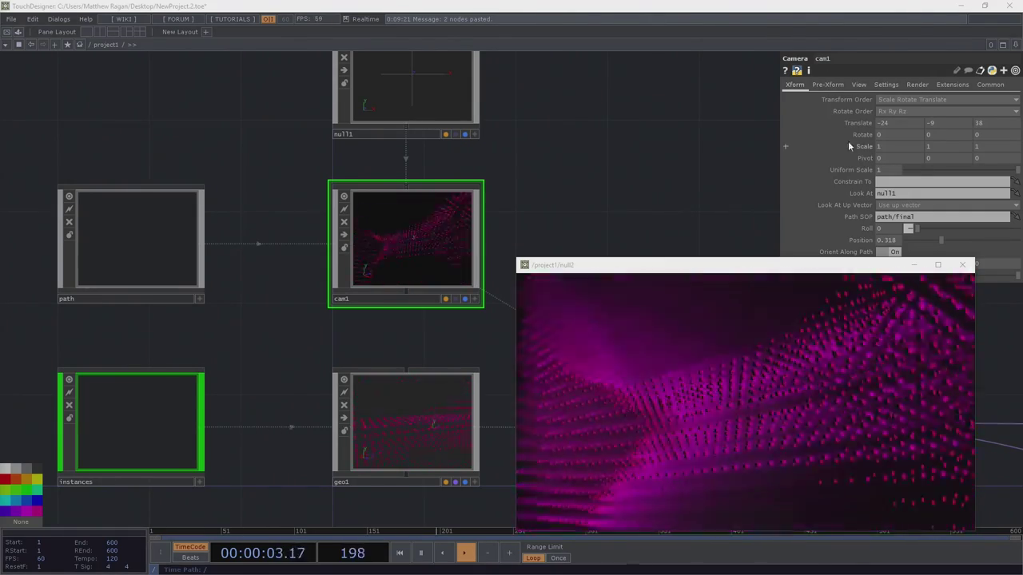
{"action": "type", "text": "0"}
{"action": "key", "text": "Tab"}
{"action": "type", "text": "0"}
{"action": "key", "text": "Tab"}
{"action": "type", "text": "0"}
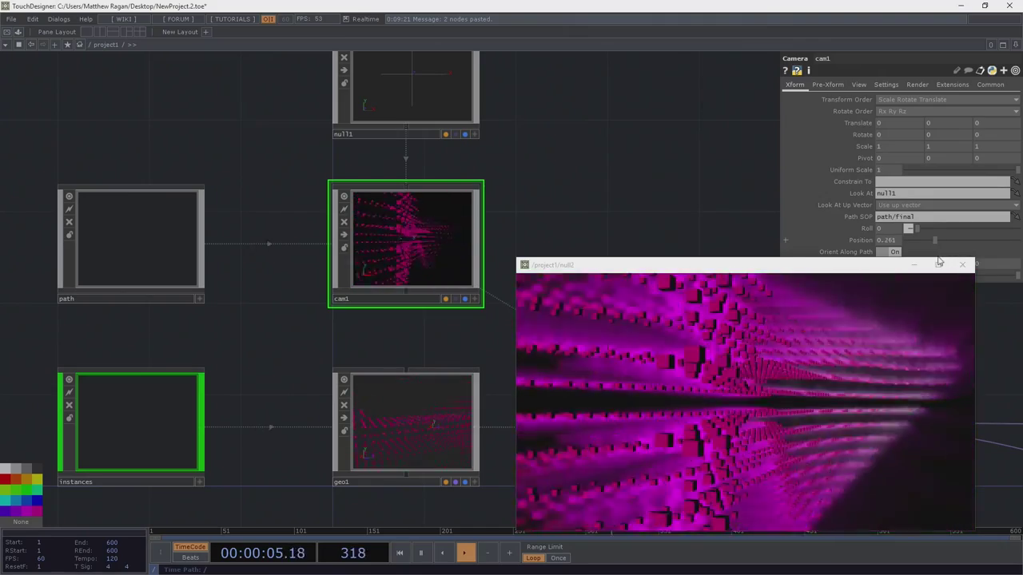
{"action": "left_click_drag", "start_coordinate": [905, 240], "coordinate": [985, 256]}
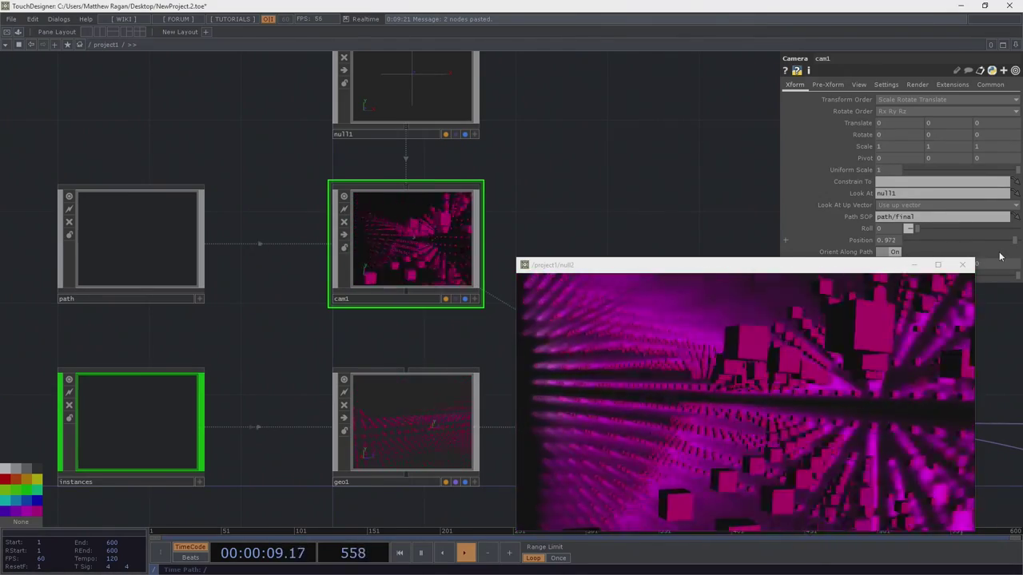
Step: Open the path network and add an LFO CHOP below math3
{"action": "scroll", "coordinate": [138, 251], "scroll_direction": "up", "scroll_amount": 6}
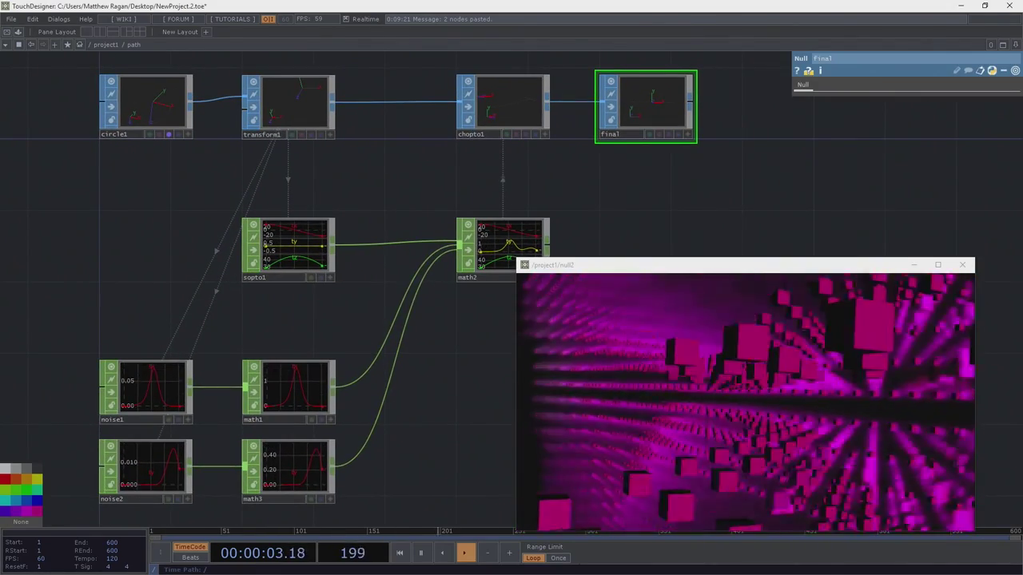
{"action": "left_click_drag", "start_coordinate": [458, 446], "coordinate": [474, 242]}
{"action": "key", "text": "Tab"}
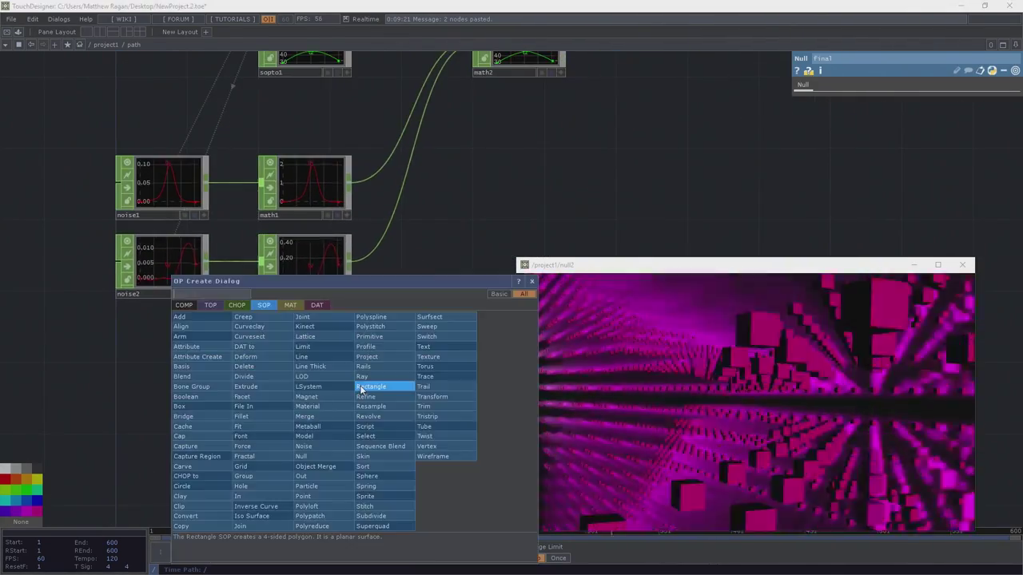
{"action": "type", "text": "lfo"}
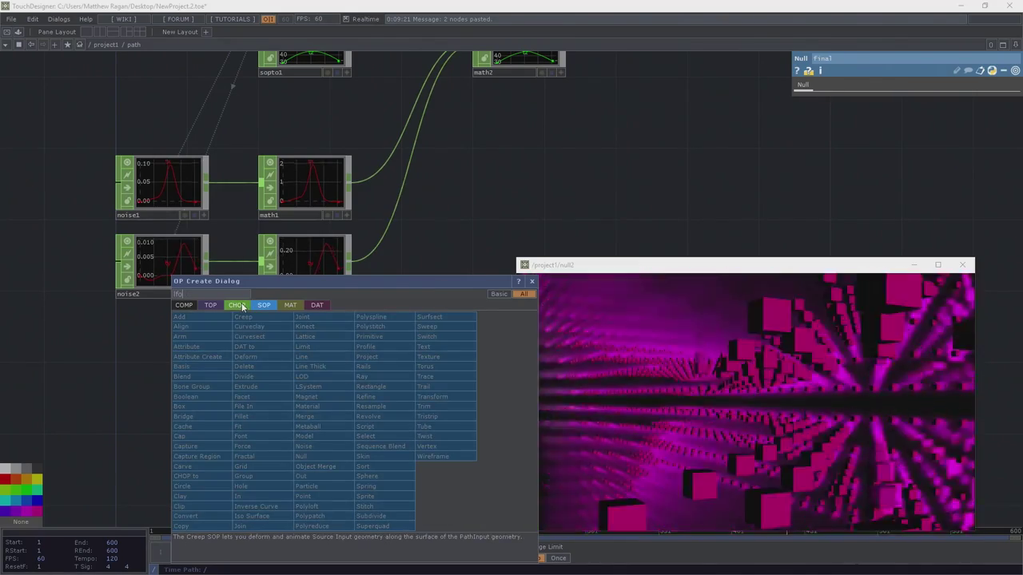
{"action": "left_click", "coordinate": [242, 307]}
{"action": "left_click", "coordinate": [329, 456]}
{"action": "left_click", "coordinate": [334, 447]}
{"action": "left_click_drag", "start_coordinate": [341, 441], "coordinate": [366, 350]}
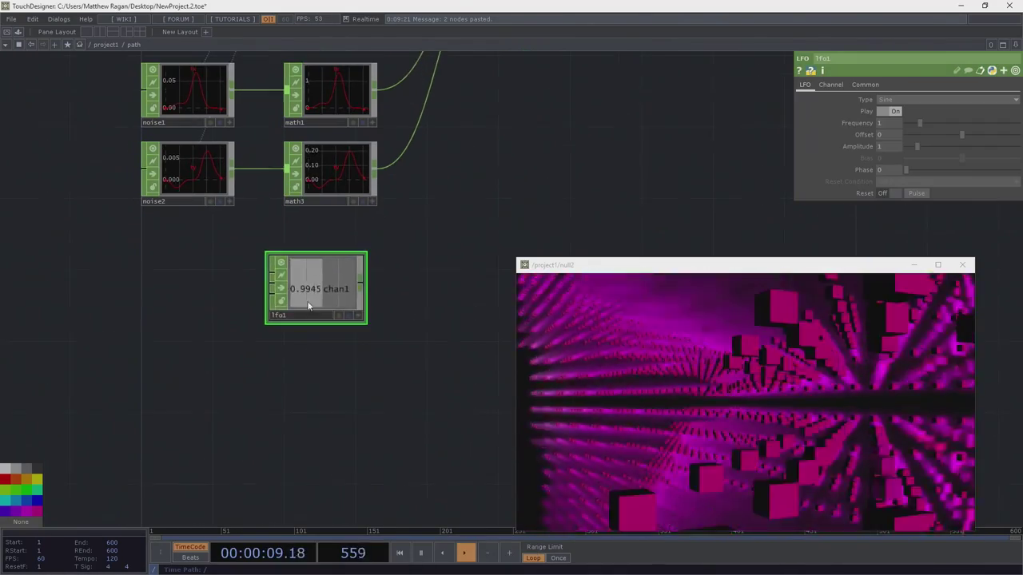
Step: Set the LFO's Type to Gaussian and its Frequency to 0.01
{"action": "scroll", "coordinate": [307, 301], "scroll_direction": "up", "scroll_amount": 3}
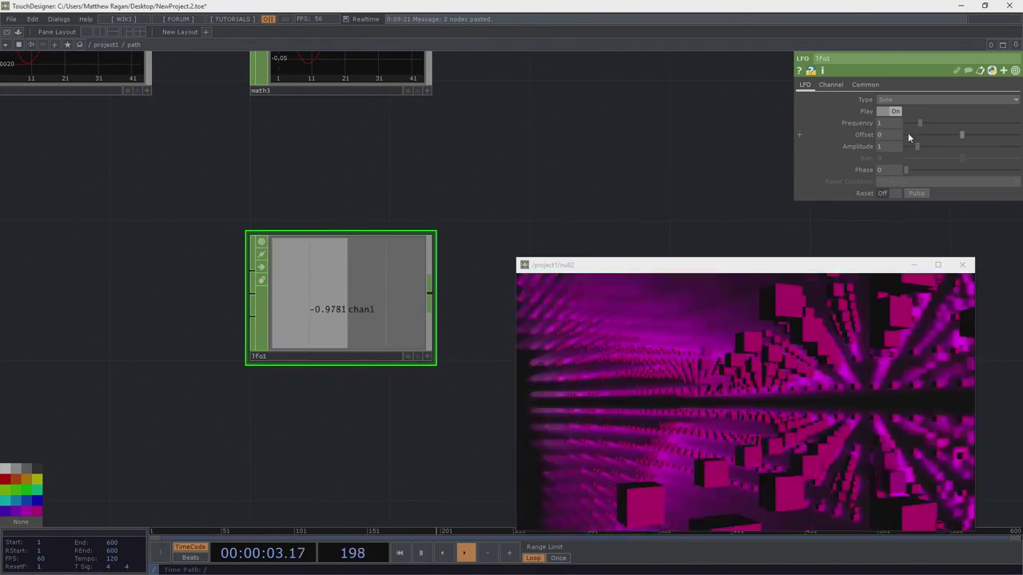
{"action": "left_click", "coordinate": [906, 99]}
{"action": "left_click", "coordinate": [901, 119]}
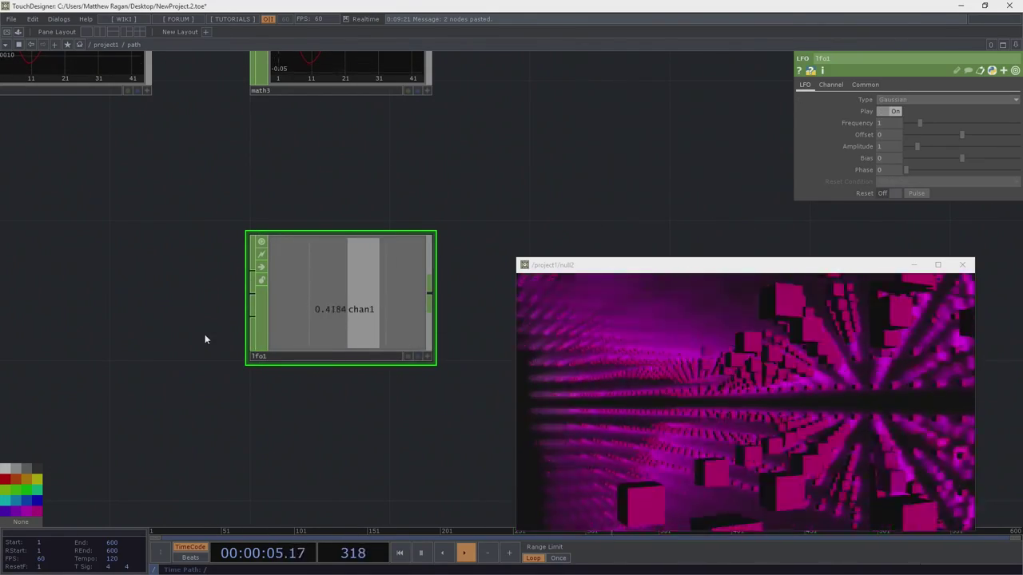
{"action": "left_click", "coordinate": [881, 123]}
{"action": "type", "text": "0.01"}
{"action": "key", "text": "Return"}
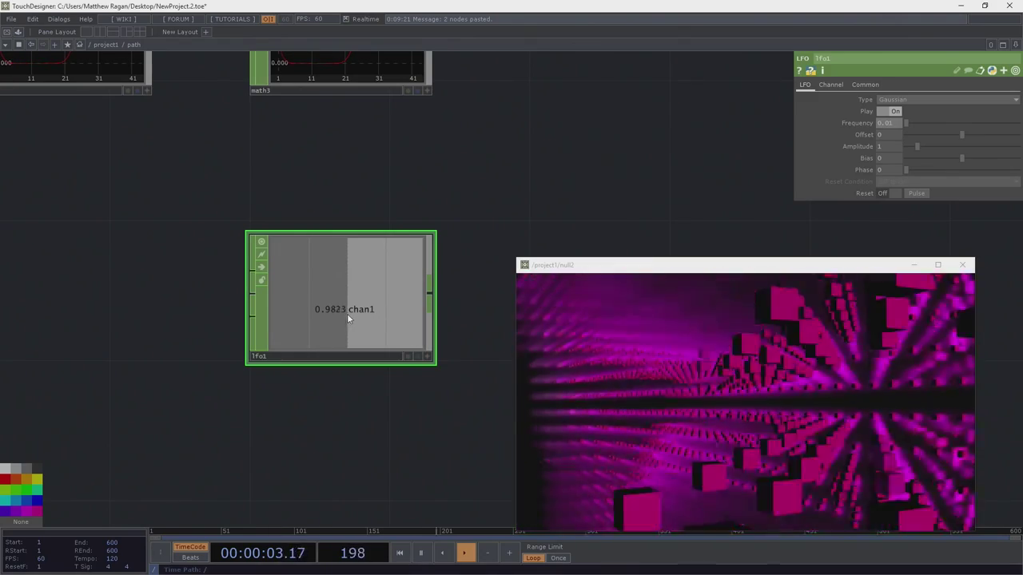
Step: Return to the project1 network and drive cam1's Position with the expression op( 'path/lfo1' )[ 'chan1' ]
{"action": "left_click_drag", "start_coordinate": [473, 204], "coordinate": [336, 235]}
{"action": "scroll", "coordinate": [336, 248], "scroll_direction": "down", "scroll_amount": 3}
{"action": "scroll", "coordinate": [297, 286], "scroll_direction": "up", "scroll_amount": 2}
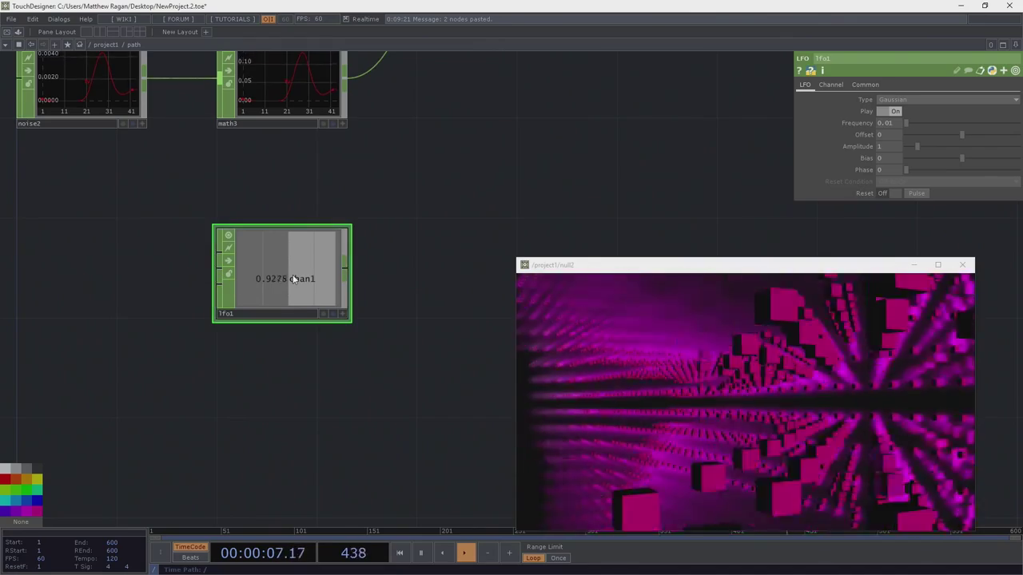
{"action": "scroll", "coordinate": [293, 279], "scroll_direction": "down", "scroll_amount": 6}
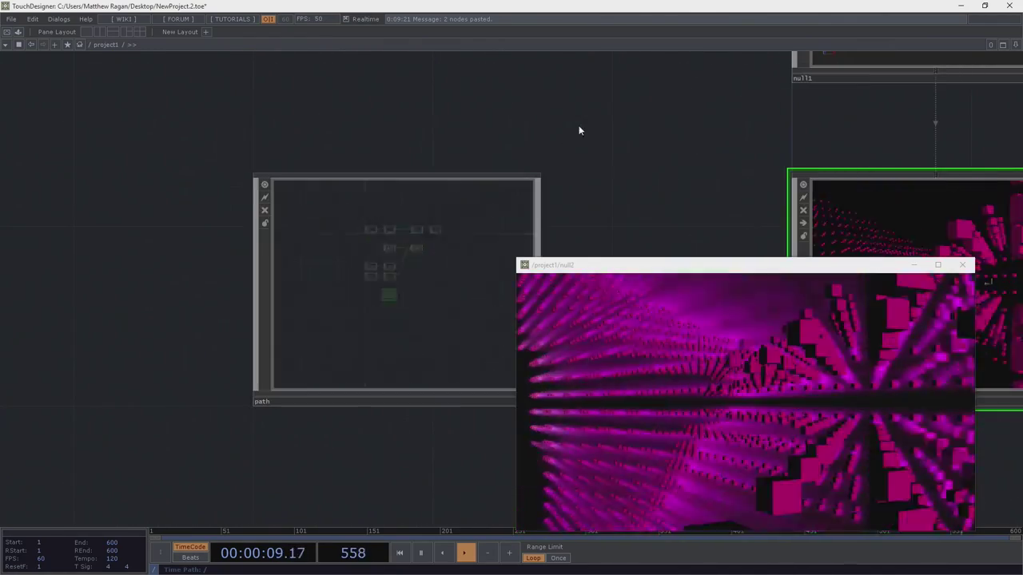
{"action": "left_click_drag", "start_coordinate": [733, 159], "coordinate": [219, 190]}
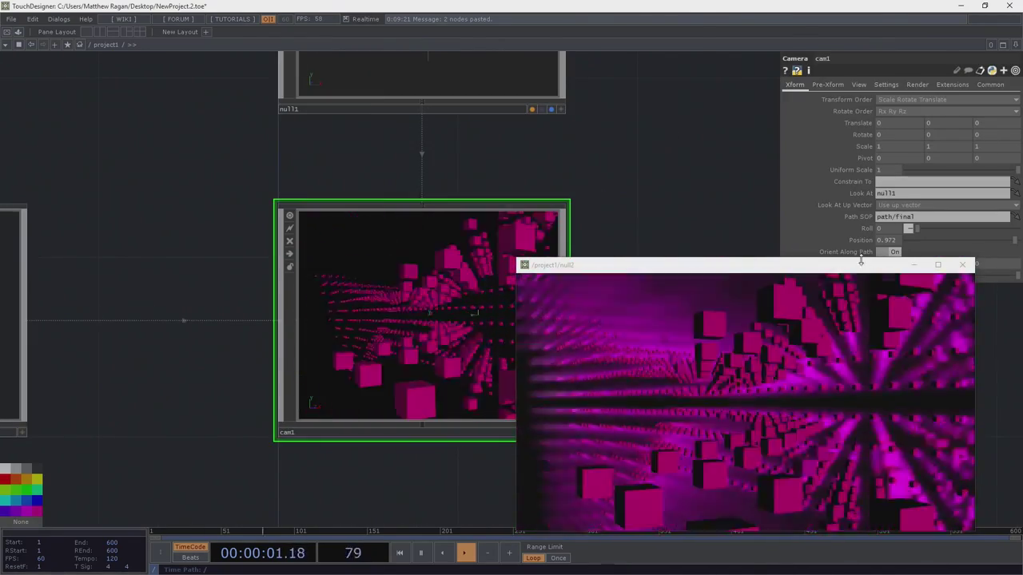
{"action": "mouse_move", "coordinate": [860, 261]}
{"action": "left_mouse_down"}
{"action": "mouse_move", "coordinate": [853, 293]}
{"action": "mouse_move", "coordinate": [856, 259]}
{"action": "left_mouse_up"}
{"action": "type", "text": "op('"}
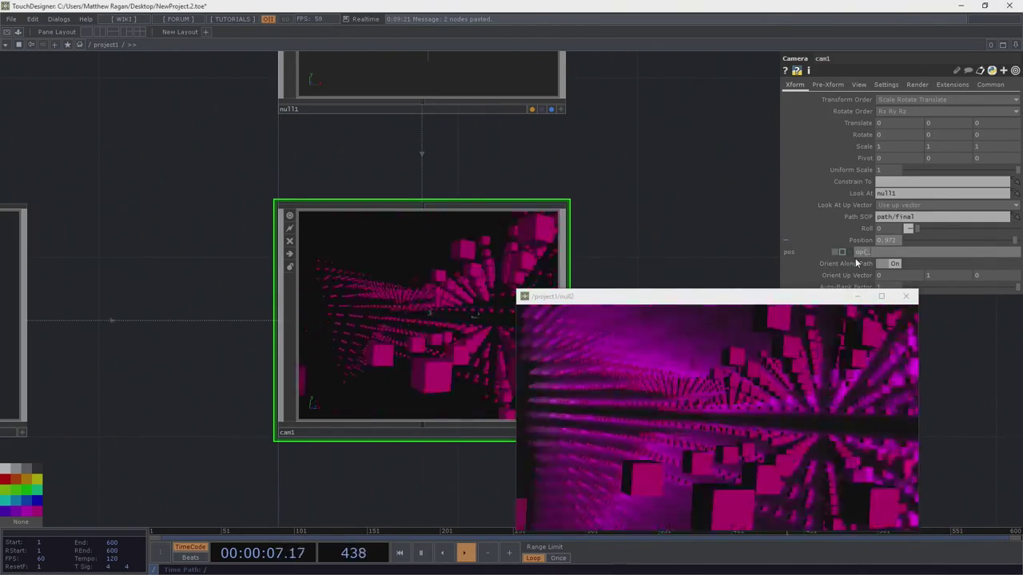
{"action": "type", "text": "')"}
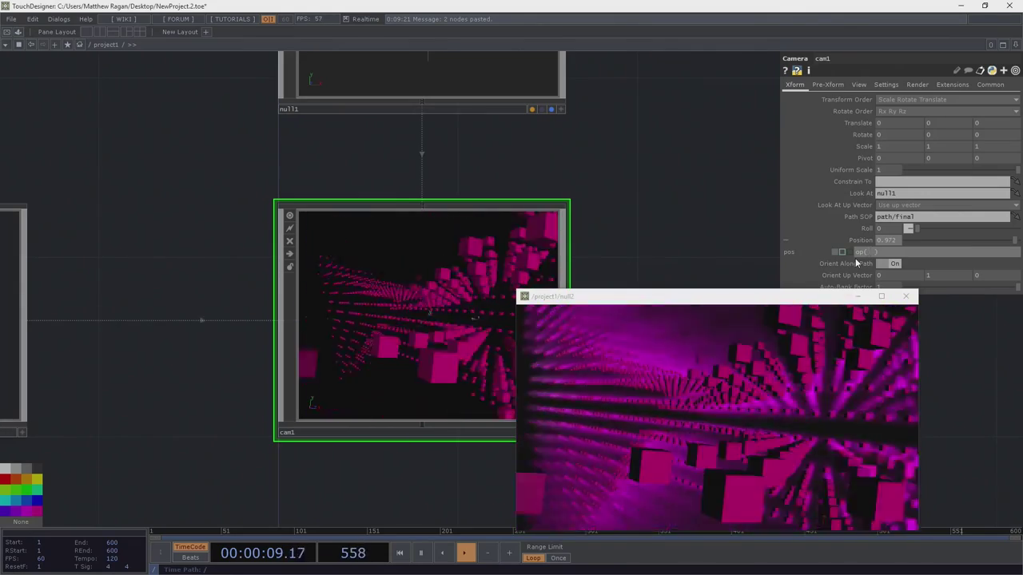
{"action": "type", "text": "path/"}
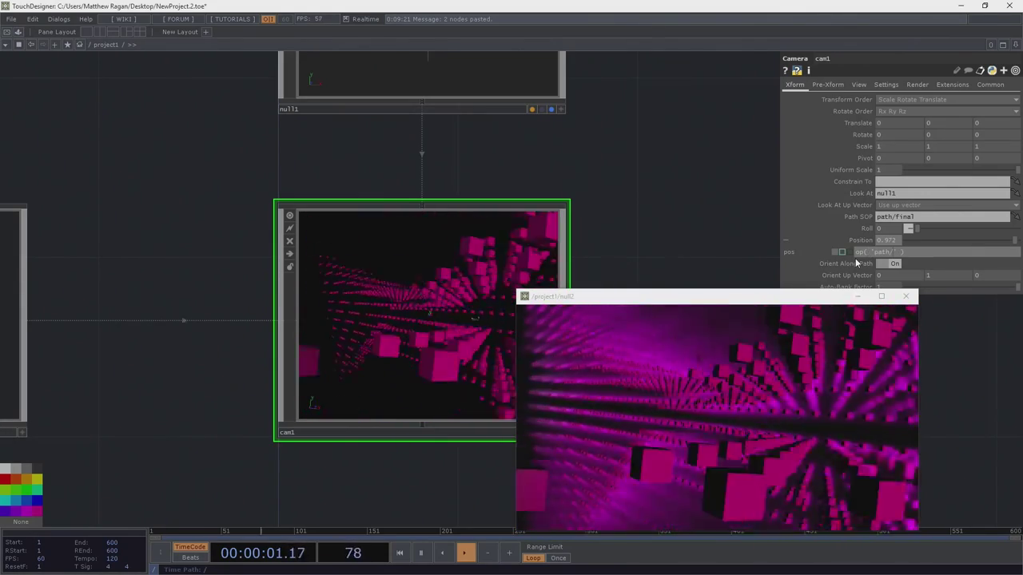
{"action": "type", "text": "lfo1"}
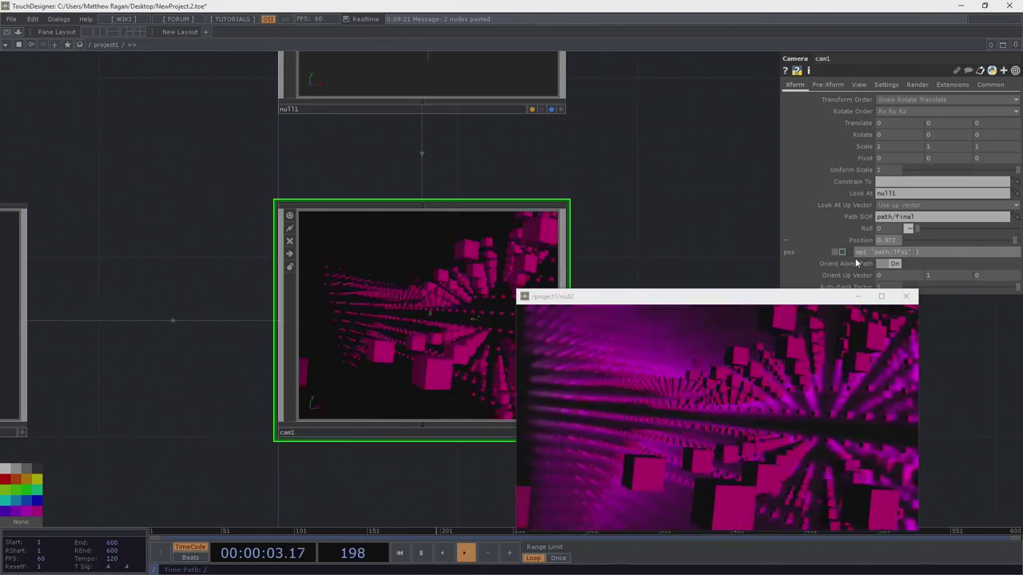
{"action": "key", "text": "Right"}
{"action": "type", "text": "[  ]"}
{"action": "key", "text": "Left"}
{"action": "key", "text": "Left"}
{"action": "type", "text": "'chan1'"}
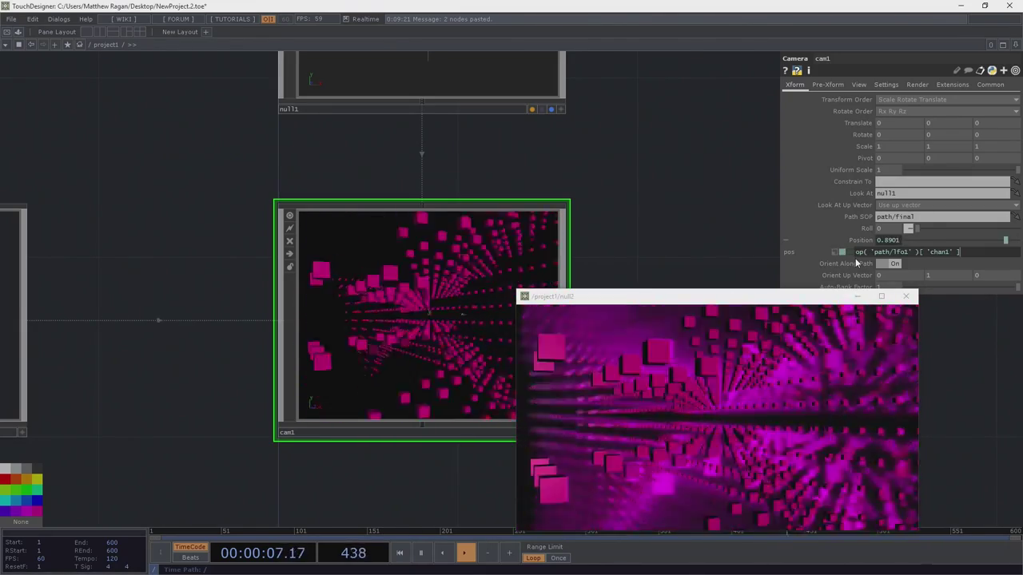
Step: Examine the camera's movement in the render preview and look through the process network up to its null1 output
{"action": "left_click_drag", "start_coordinate": [611, 256], "coordinate": [517, 215]}
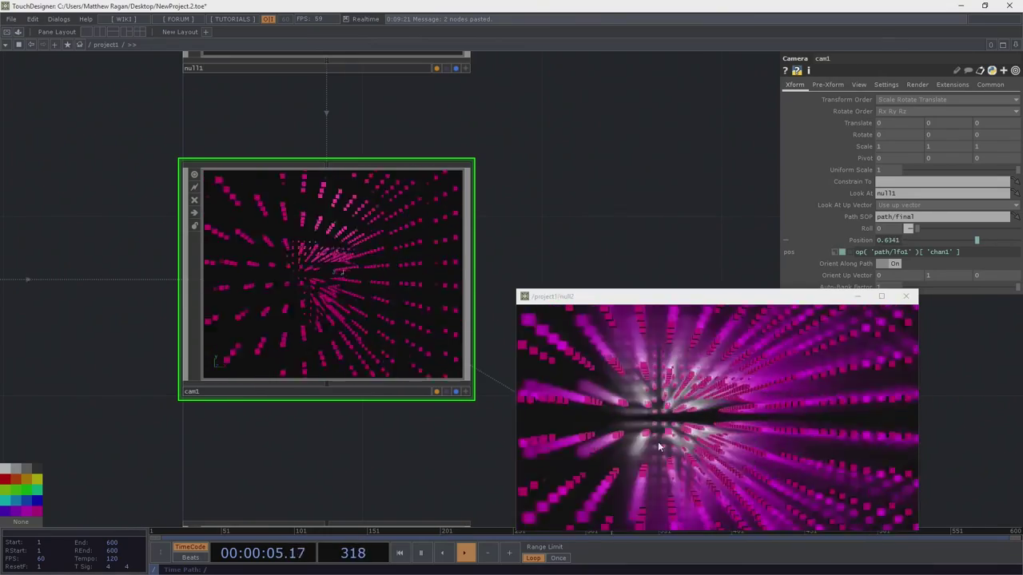
{"action": "left_click_drag", "start_coordinate": [122, 417], "coordinate": [413, 228]}
{"action": "scroll", "coordinate": [413, 229], "scroll_direction": "down", "scroll_amount": 5}
{"action": "left_click_drag", "start_coordinate": [310, 381], "coordinate": [343, 219]}
{"action": "scroll", "coordinate": [273, 305], "scroll_direction": "up", "scroll_amount": 10}
{"action": "left_click_drag", "start_coordinate": [466, 344], "coordinate": [80, 350]}
{"action": "scroll", "coordinate": [317, 288], "scroll_direction": "up", "scroll_amount": 4}
{"action": "scroll", "coordinate": [297, 317], "scroll_direction": "up", "scroll_amount": 5}
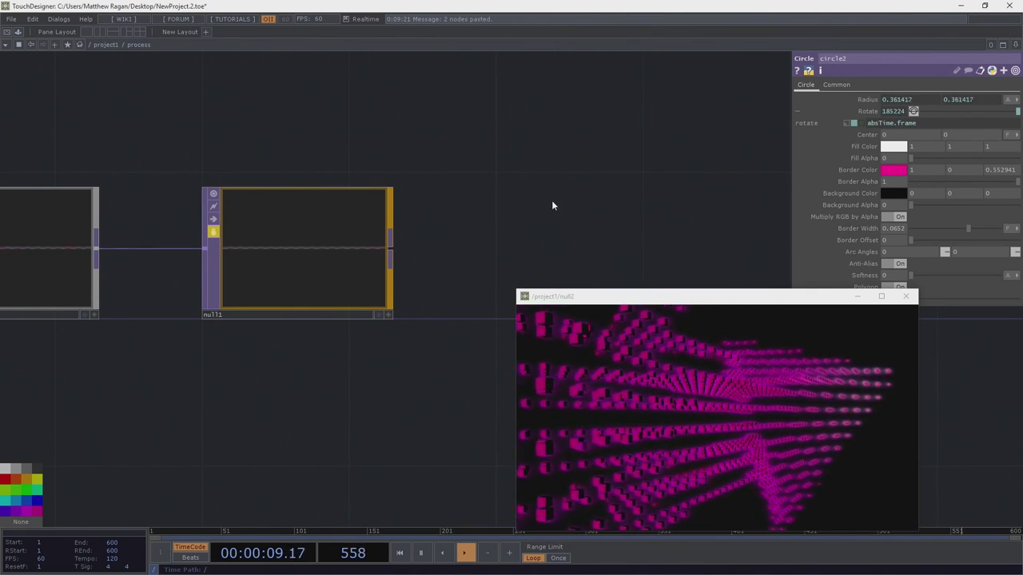
Step: Return to the project1 network and turn off Orient Along Path on cam1
{"action": "scroll", "coordinate": [551, 201], "scroll_direction": "down", "scroll_amount": 10}
{"action": "left_click_drag", "start_coordinate": [607, 170], "coordinate": [102, 161]}
{"action": "scroll", "coordinate": [102, 161], "scroll_direction": "down", "scroll_amount": 3}
{"action": "left_click_drag", "start_coordinate": [389, 114], "coordinate": [368, 413]}
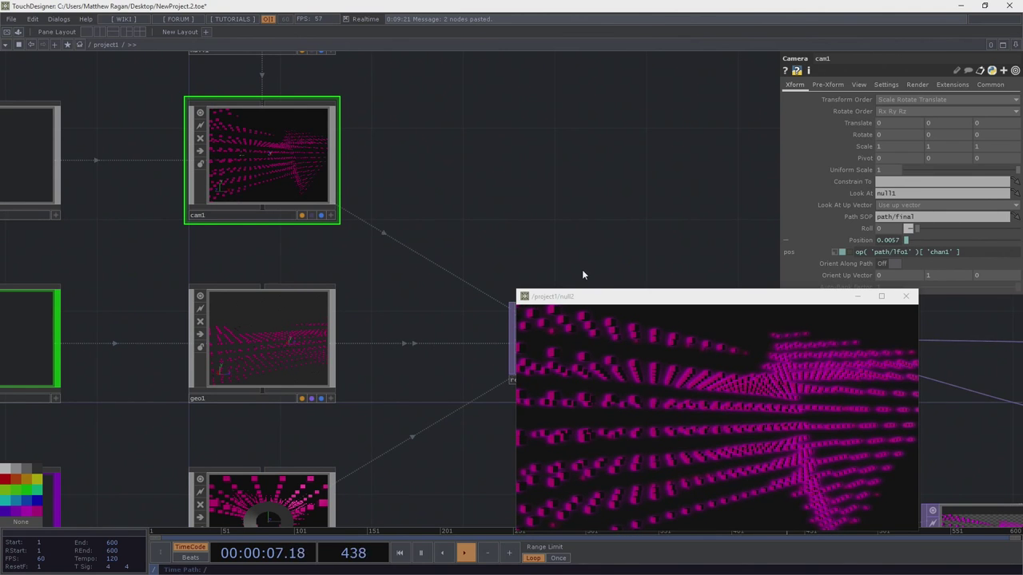
Step: Open the path network and set lfo1's Frequency to 0.05
{"action": "left_click_drag", "start_coordinate": [383, 140], "coordinate": [530, 223]}
{"action": "scroll", "coordinate": [105, 259], "scroll_direction": "up", "scroll_amount": 2}
{"action": "scroll", "coordinate": [105, 260], "scroll_direction": "up", "scroll_amount": 2}
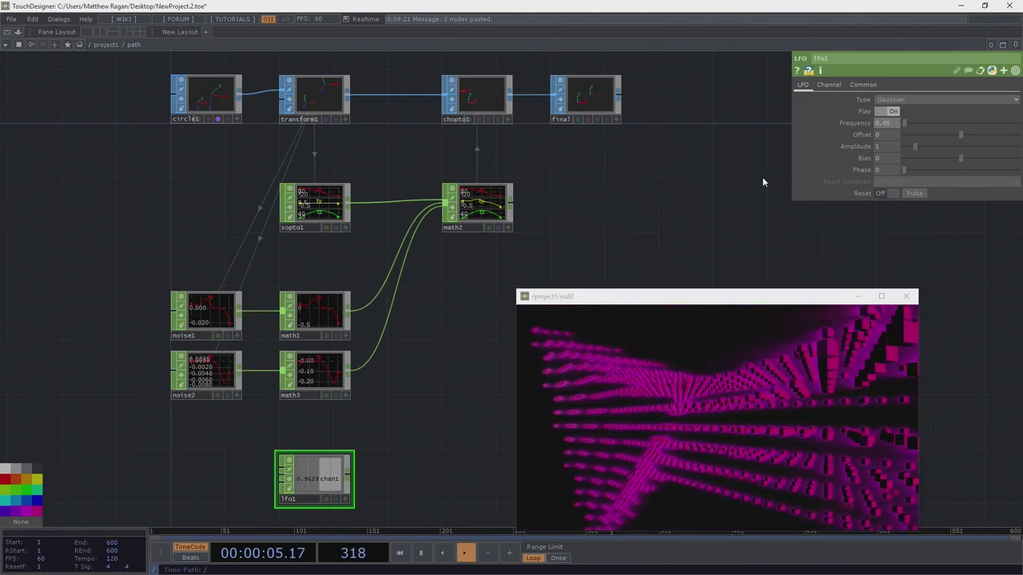
Step: Set the Z Translate of transform1 in the path network to 33
{"action": "left_click", "coordinate": [320, 111]}
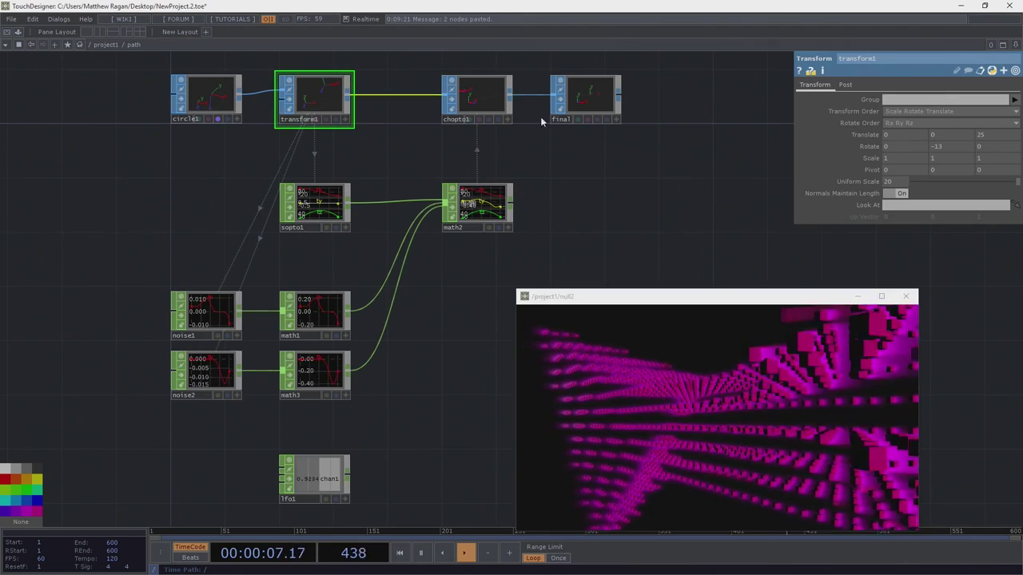
{"action": "left_click_drag", "start_coordinate": [989, 136], "coordinate": [992, 115]}
{"action": "middle_click_drag", "start_coordinate": [992, 116], "coordinate": [989, 135]}
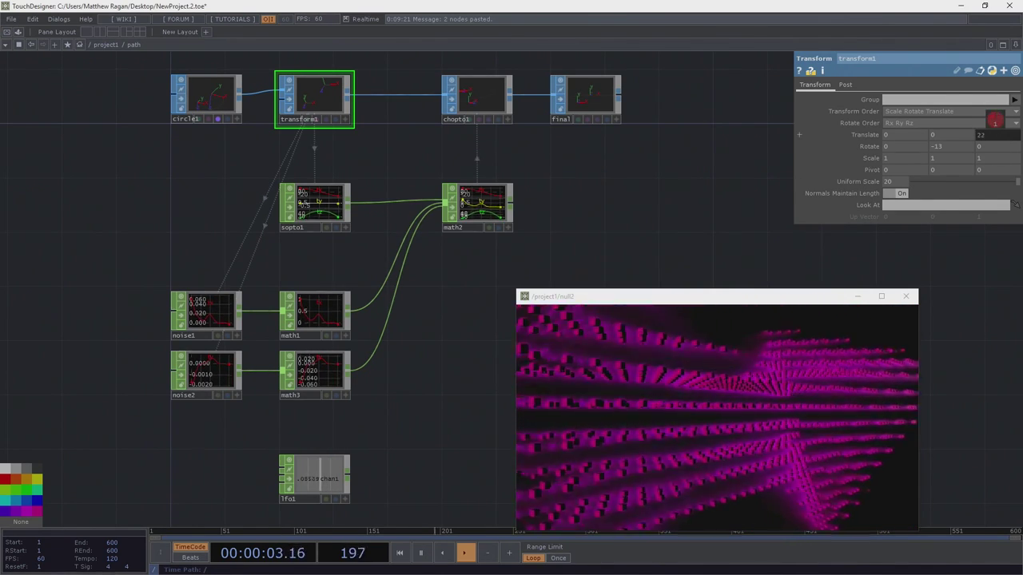
{"action": "middle_click_drag", "start_coordinate": [996, 140], "coordinate": [996, 138]}
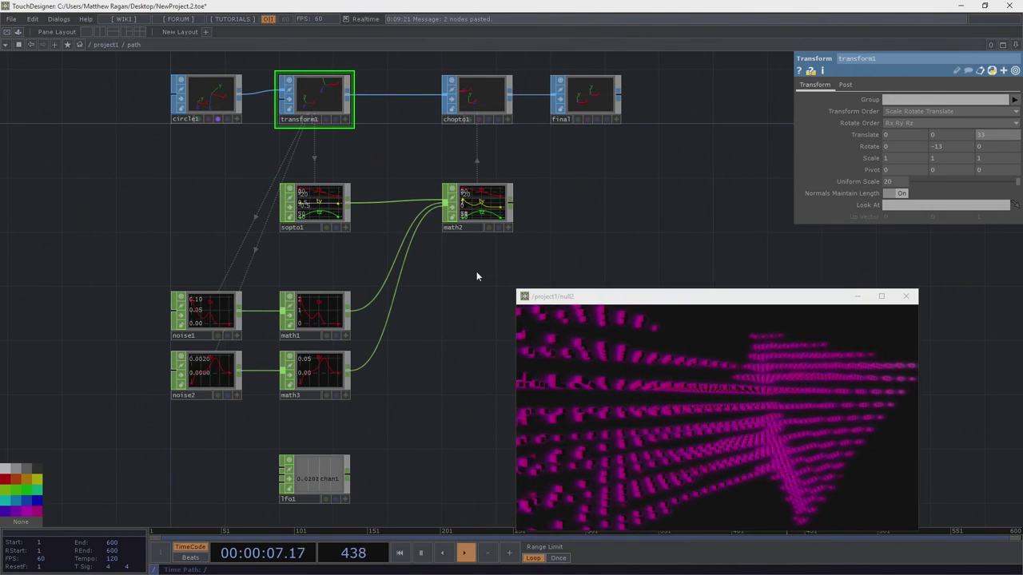
Step: Leave the path network and open the process network at its feedback and composite nodes
{"action": "scroll", "coordinate": [476, 277], "scroll_direction": "down", "scroll_amount": 8}
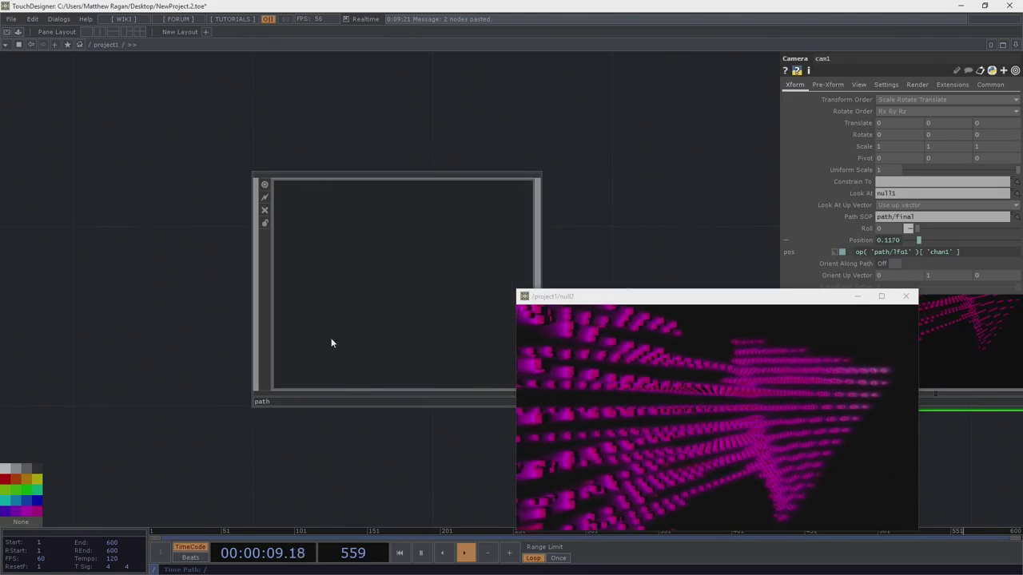
{"action": "left_click_drag", "start_coordinate": [229, 333], "coordinate": [110, 98]}
{"action": "middle_click_drag", "start_coordinate": [262, 412], "coordinate": [346, 390]}
{"action": "scroll", "coordinate": [406, 320], "scroll_direction": "down", "scroll_amount": 6}
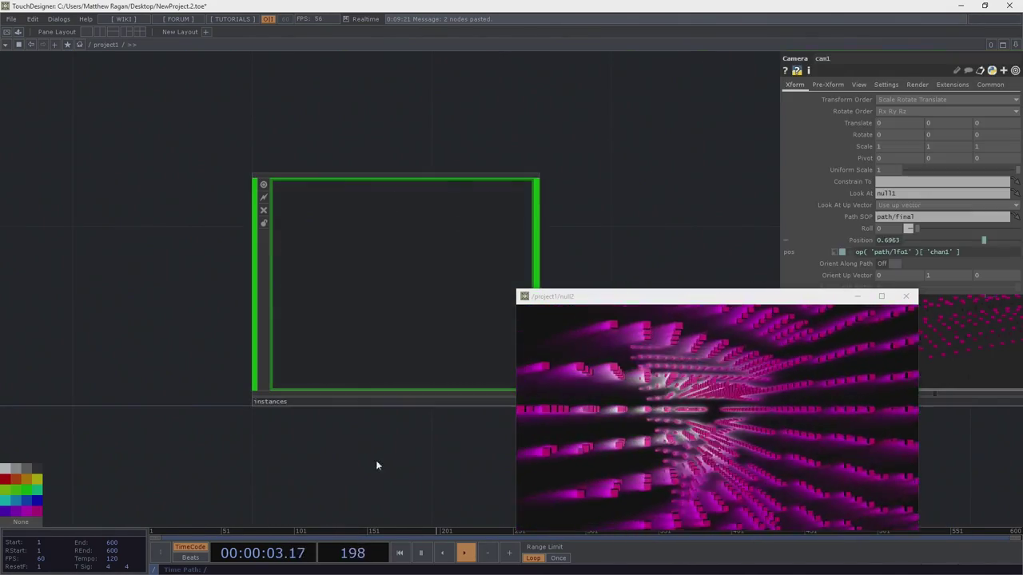
{"action": "left_click_drag", "start_coordinate": [376, 471], "coordinate": [367, 152]}
{"action": "scroll", "coordinate": [347, 232], "scroll_direction": "up", "scroll_amount": 5}
{"action": "left_click_drag", "start_coordinate": [354, 263], "coordinate": [228, 272]}
{"action": "left_click_drag", "start_coordinate": [485, 169], "coordinate": [256, 172]}
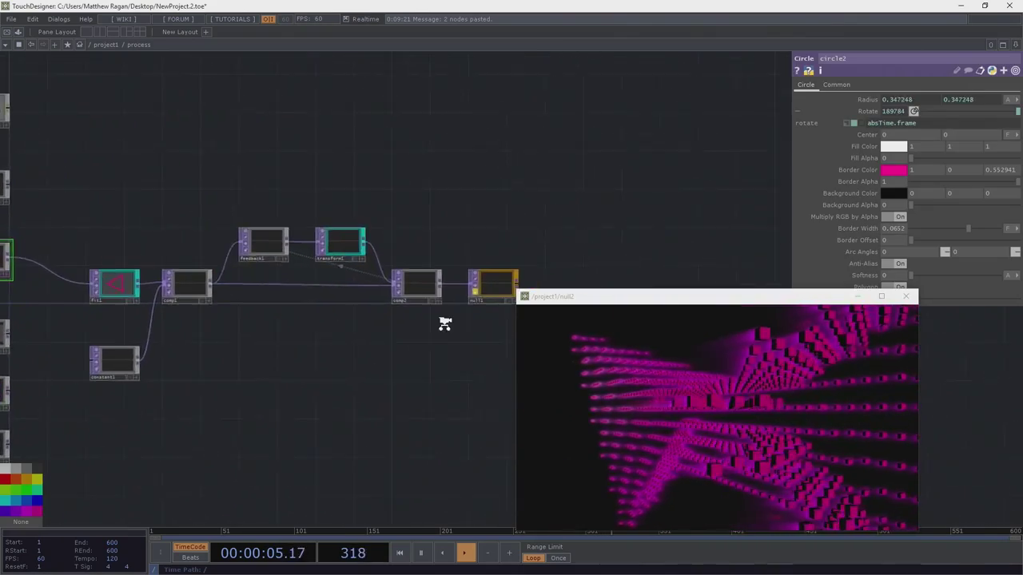
{"action": "scroll", "coordinate": [445, 323], "scroll_direction": "up", "scroll_amount": 3}
{"action": "left_click", "coordinate": [190, 98]}
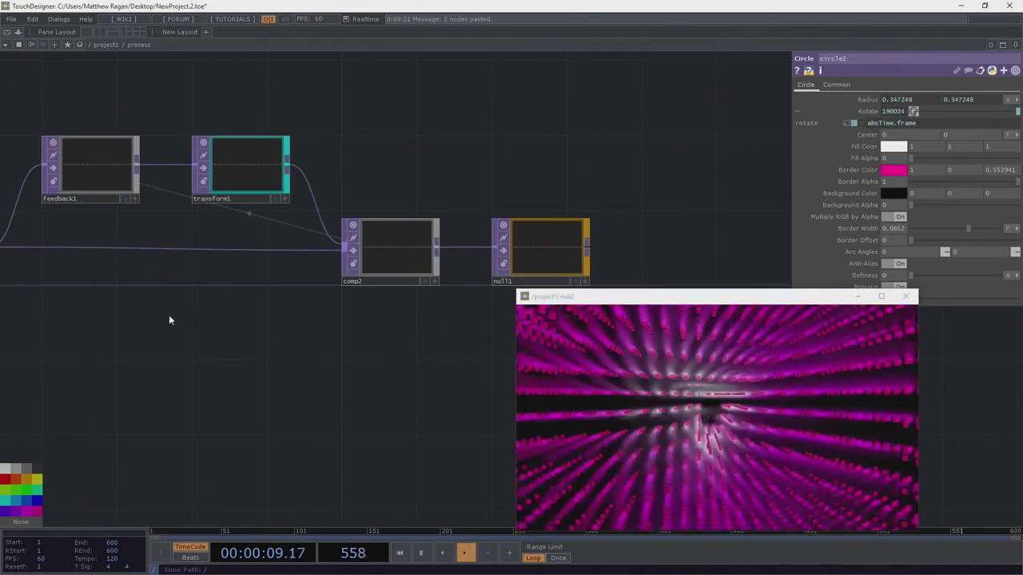
Step: Set the Frequency of lfo1 in the process network to 0.5
{"action": "left_click_drag", "start_coordinate": [158, 322], "coordinate": [430, 259]}
{"action": "scroll", "coordinate": [500, 164], "scroll_direction": "down", "scroll_amount": 5}
{"action": "left_click_drag", "start_coordinate": [314, 92], "coordinate": [354, 212]}
{"action": "scroll", "coordinate": [242, 218], "scroll_direction": "up", "scroll_amount": 3}
{"action": "left_click_drag", "start_coordinate": [243, 217], "coordinate": [232, 289]}
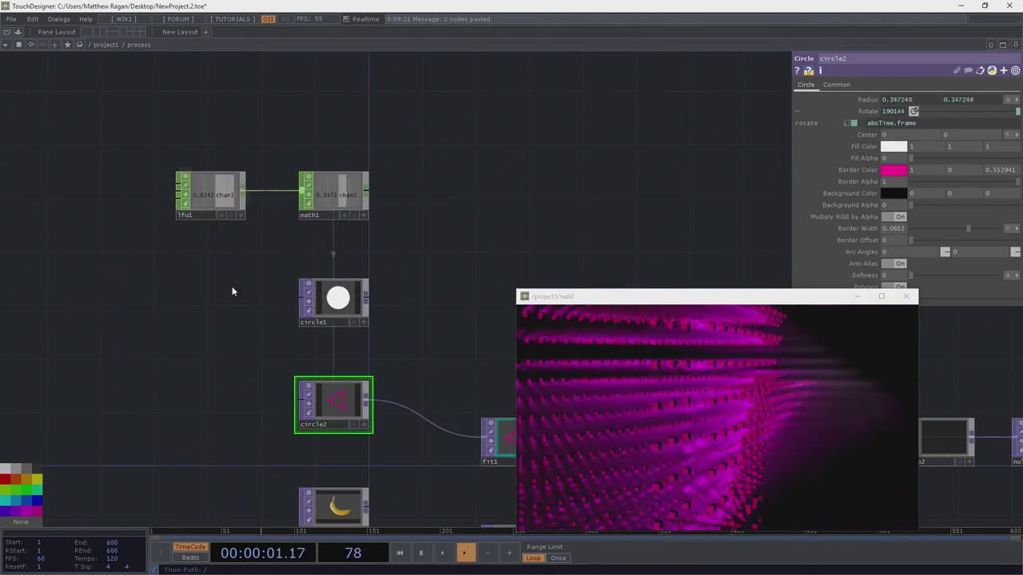
{"action": "left_click", "coordinate": [210, 194]}
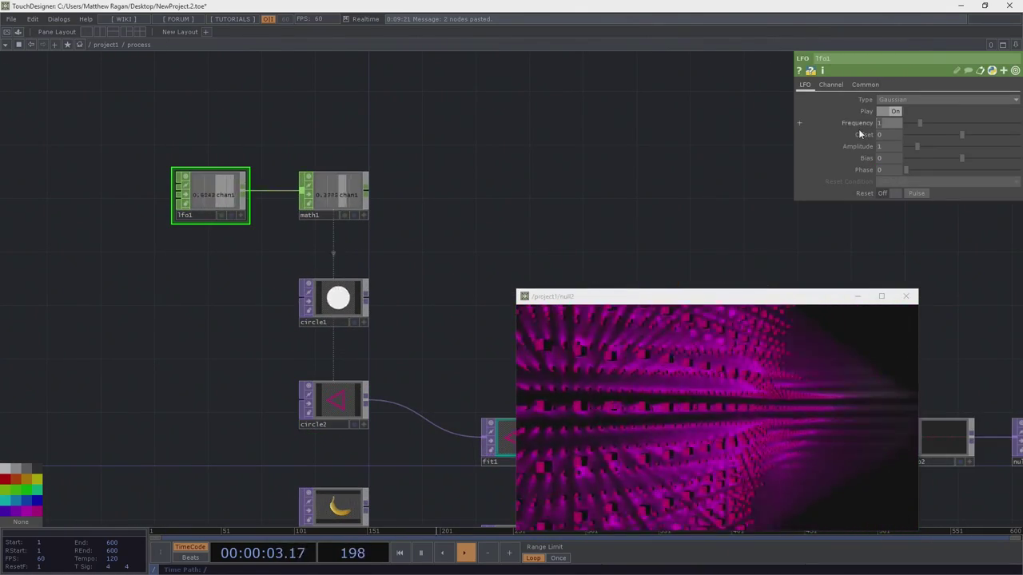
{"action": "type", "text": "0.5"}
{"action": "key", "text": "Return"}
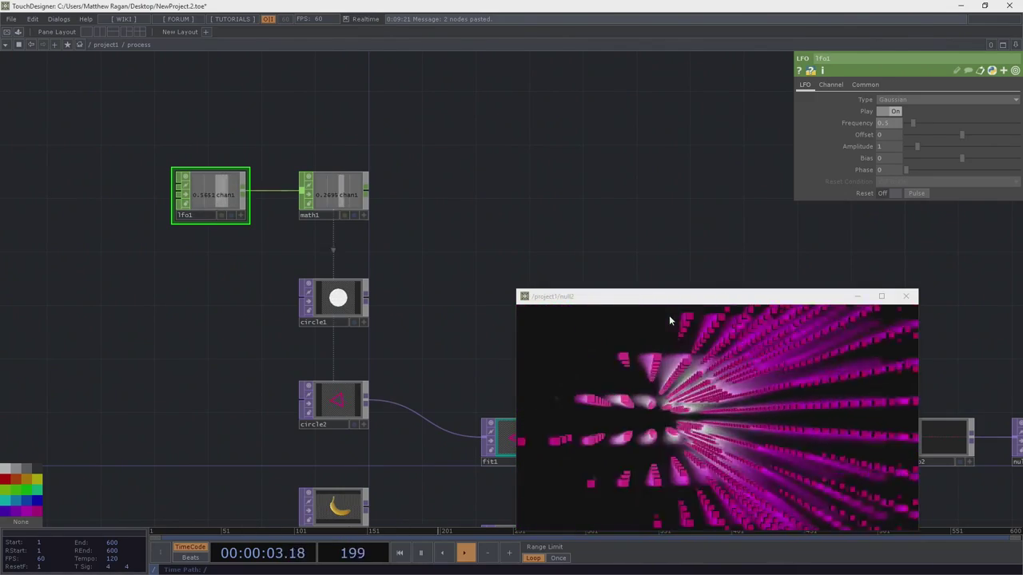
Step: Replace circle2 as the input of fit1 with noise1, and try ramp1 as its source too
{"action": "left_click_drag", "start_coordinate": [413, 293], "coordinate": [278, 95]}
{"action": "middle_click_drag", "start_coordinate": [279, 95], "coordinate": [308, 175]}
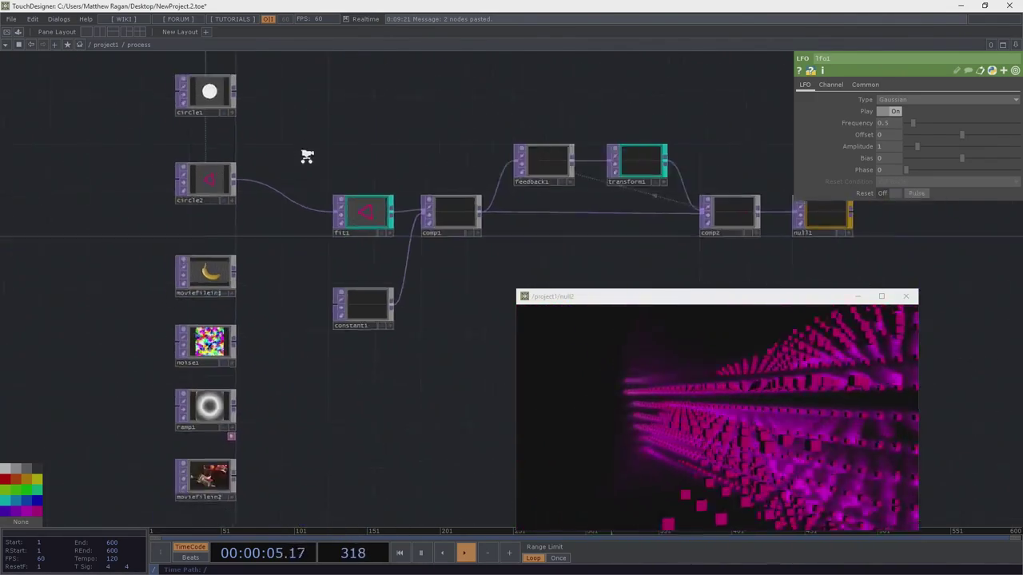
{"action": "scroll", "coordinate": [307, 175], "scroll_direction": "down", "scroll_amount": 2}
{"action": "left_click_drag", "start_coordinate": [267, 261], "coordinate": [323, 187]}
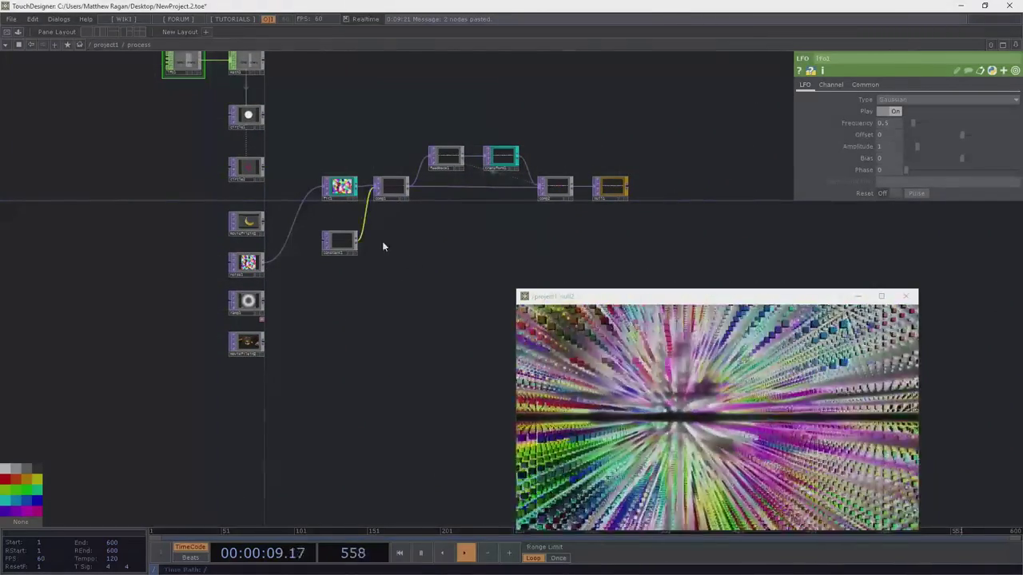
{"action": "scroll", "coordinate": [366, 285], "scroll_direction": "up", "scroll_amount": 2}
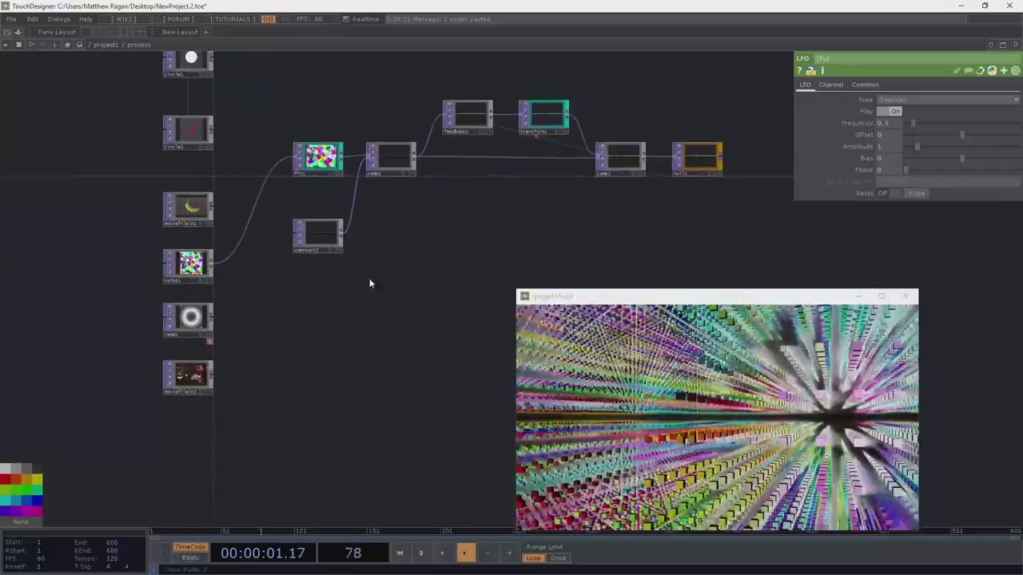
{"action": "left_click_drag", "start_coordinate": [207, 346], "coordinate": [287, 184]}
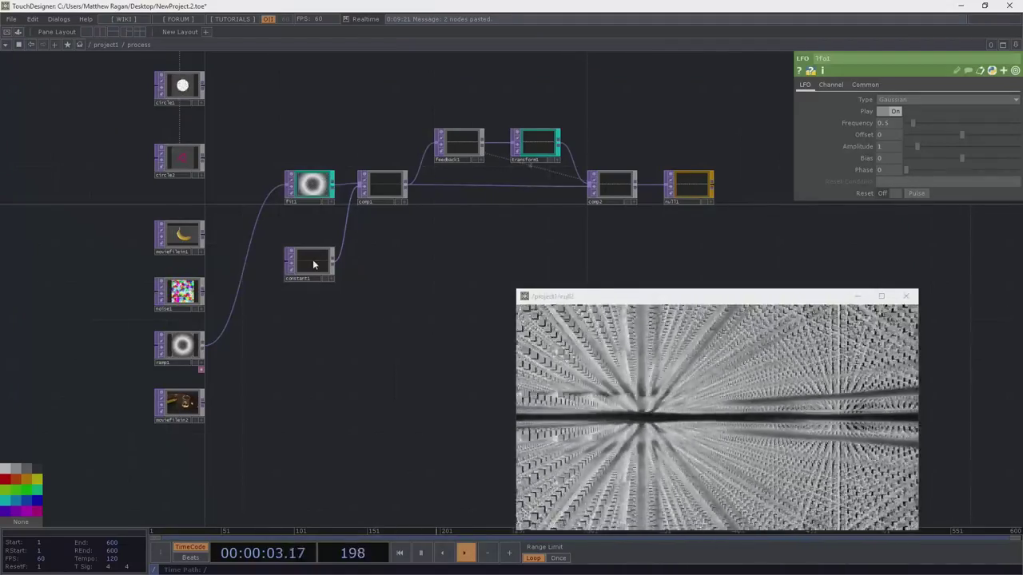
Step: Connect moviefilein1 to fit1 in place of ramp1
{"action": "scroll", "coordinate": [302, 313], "scroll_direction": "up", "scroll_amount": 3}
{"action": "scroll", "coordinate": [300, 311], "scroll_direction": "down", "scroll_amount": 1}
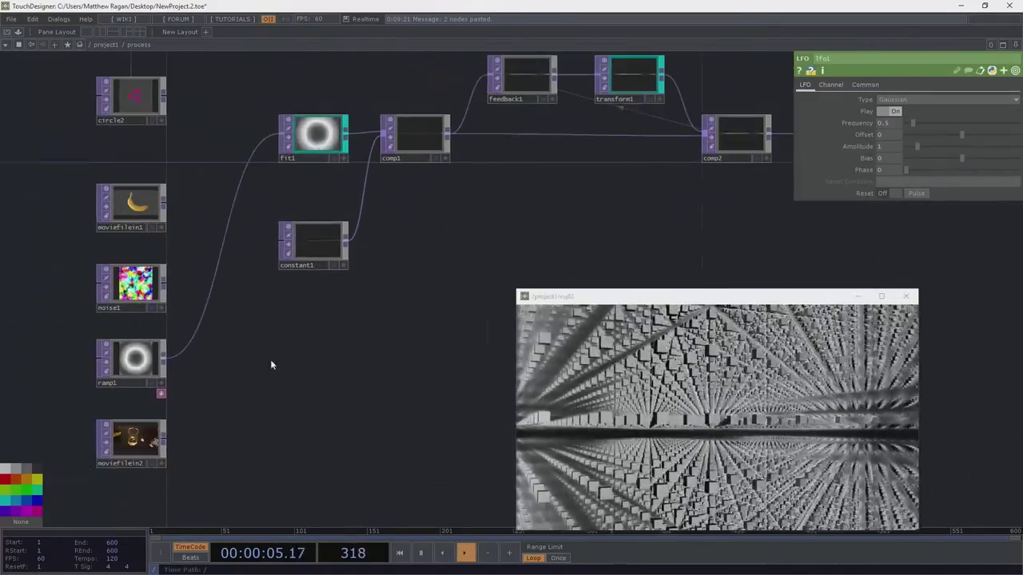
{"action": "left_click", "coordinate": [200, 329]}
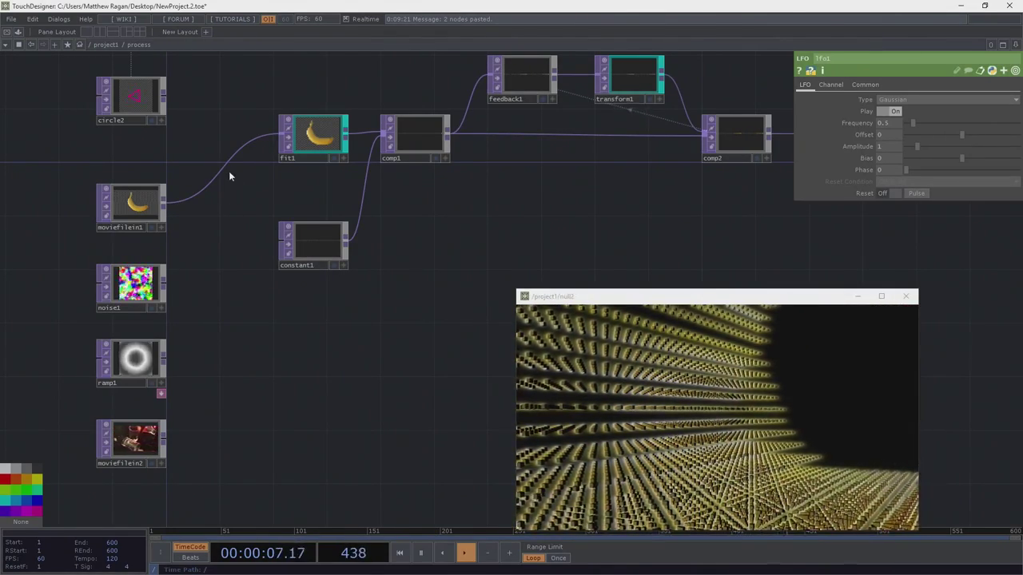
Step: Replace moviefilein1 as the input of fit1 with circle1, and settle on circle2 as its source
{"action": "left_click_drag", "start_coordinate": [226, 143], "coordinate": [229, 230]}
{"action": "middle_click_drag", "start_coordinate": [230, 230], "coordinate": [210, 159]}
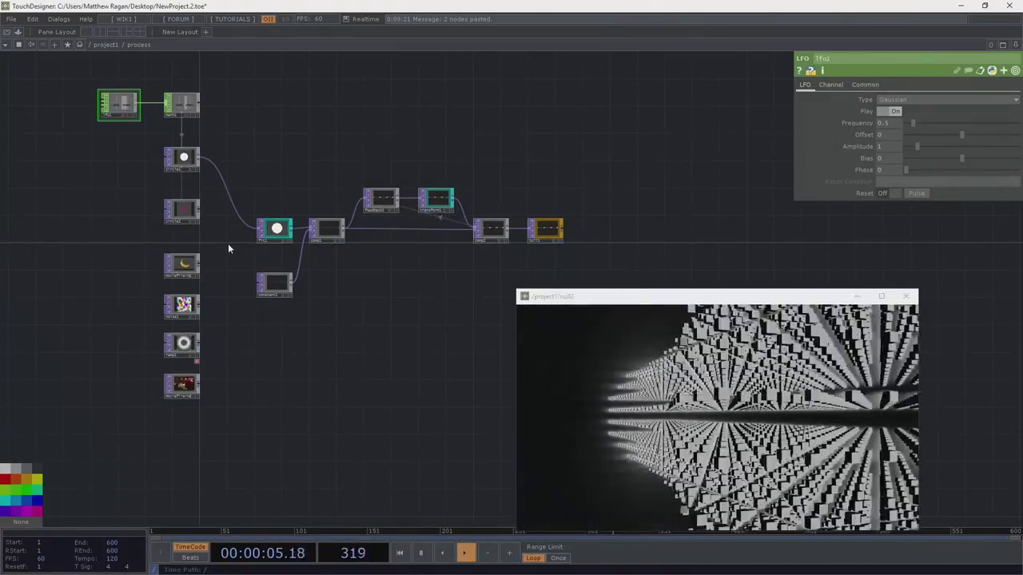
{"action": "scroll", "coordinate": [192, 274], "scroll_direction": "up", "scroll_amount": 2}
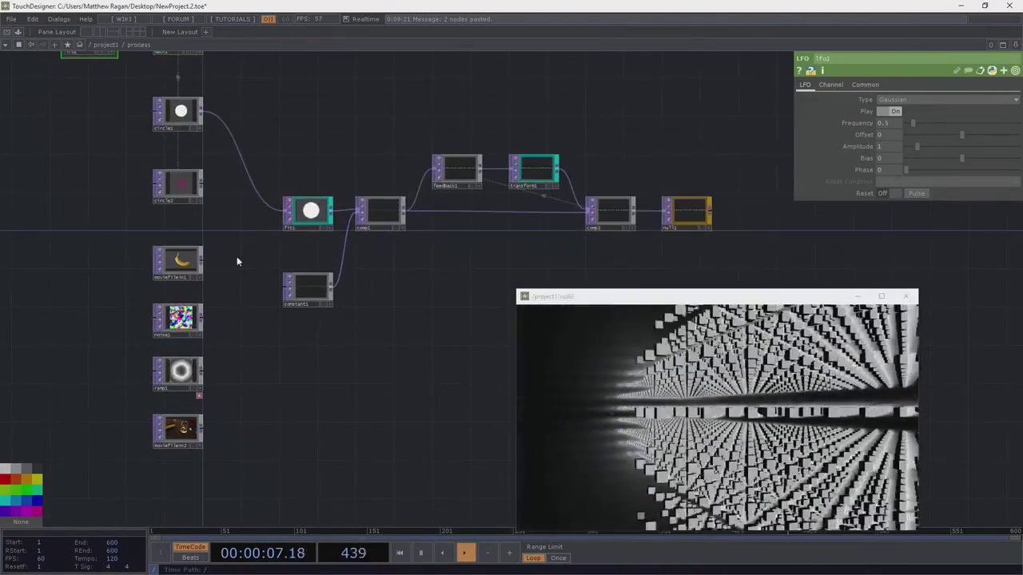
{"action": "left_click_drag", "start_coordinate": [235, 268], "coordinate": [212, 354]}
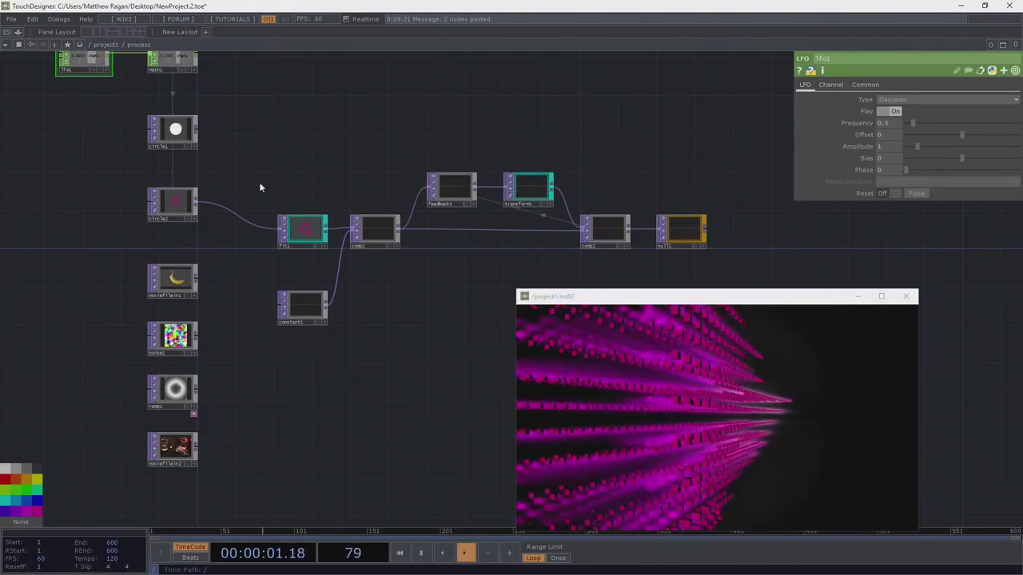
Step: Lock the null1 node at the end of the process network
{"action": "left_click_drag", "start_coordinate": [427, 265], "coordinate": [305, 270]}
{"action": "scroll", "coordinate": [553, 235], "scroll_direction": "up", "scroll_amount": 2}
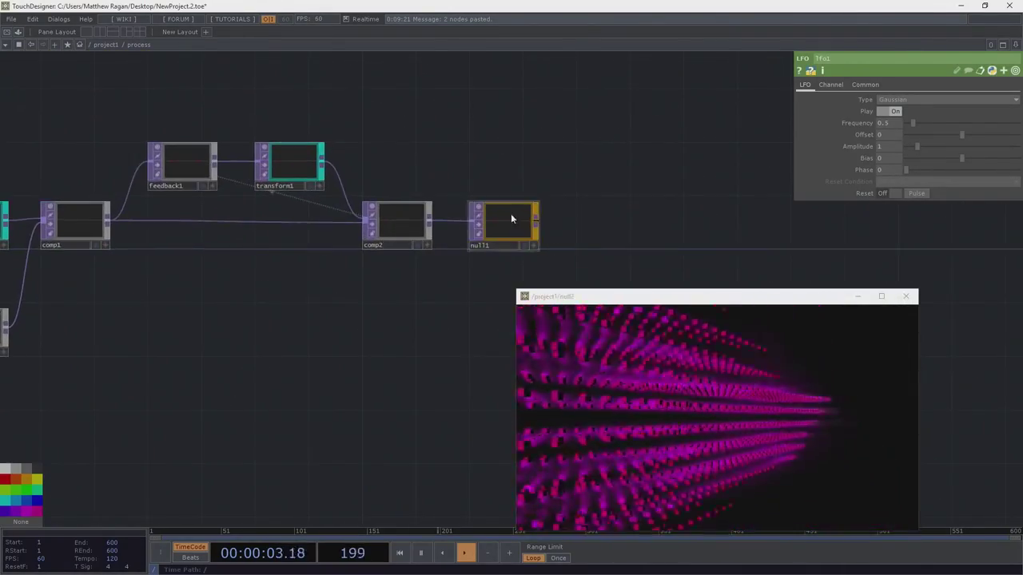
{"action": "scroll", "coordinate": [511, 219], "scroll_direction": "up", "scroll_amount": 3}
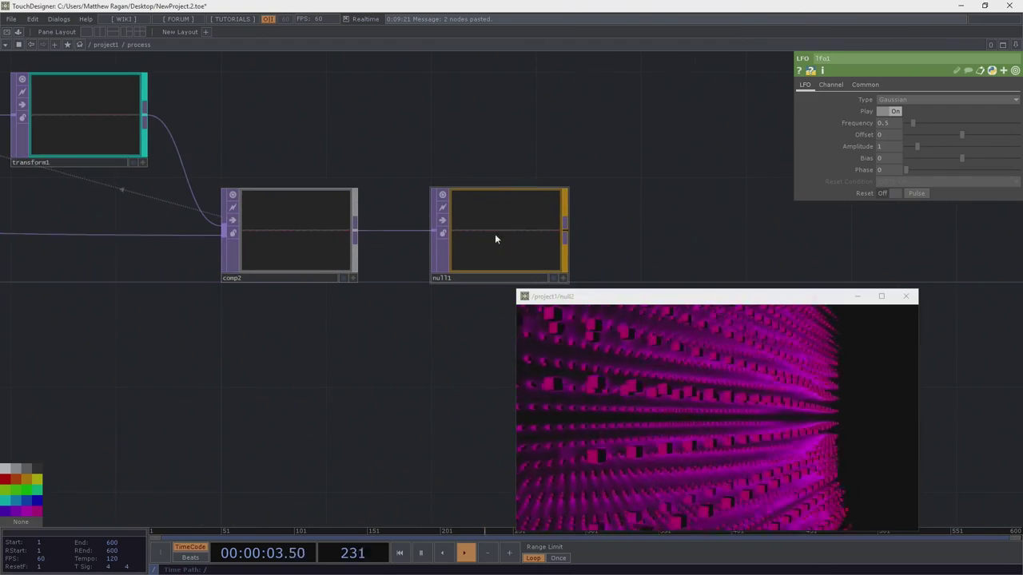
{"action": "left_click", "coordinate": [446, 234]}
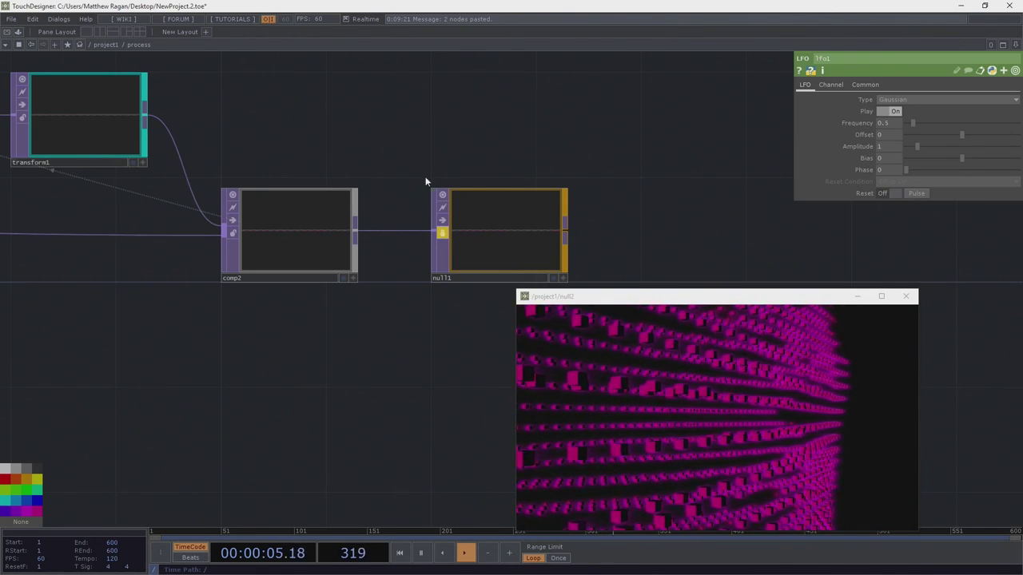
Step: Return to the project1 network and examine the chain from render1 through feedback1, blur1, level1 and comp1 to over1 and null2
{"action": "left_click_drag", "start_coordinate": [347, 157], "coordinate": [489, 177]}
{"action": "scroll", "coordinate": [488, 178], "scroll_direction": "down", "scroll_amount": 5}
{"action": "scroll", "coordinate": [488, 178], "scroll_direction": "down", "scroll_amount": 3}
{"action": "scroll", "coordinate": [489, 280], "scroll_direction": "down", "scroll_amount": 3}
{"action": "left_click_drag", "start_coordinate": [762, 222], "coordinate": [111, 217]}
{"action": "scroll", "coordinate": [111, 217], "scroll_direction": "down", "scroll_amount": 3}
{"action": "scroll", "coordinate": [111, 218], "scroll_direction": "down", "scroll_amount": 2}
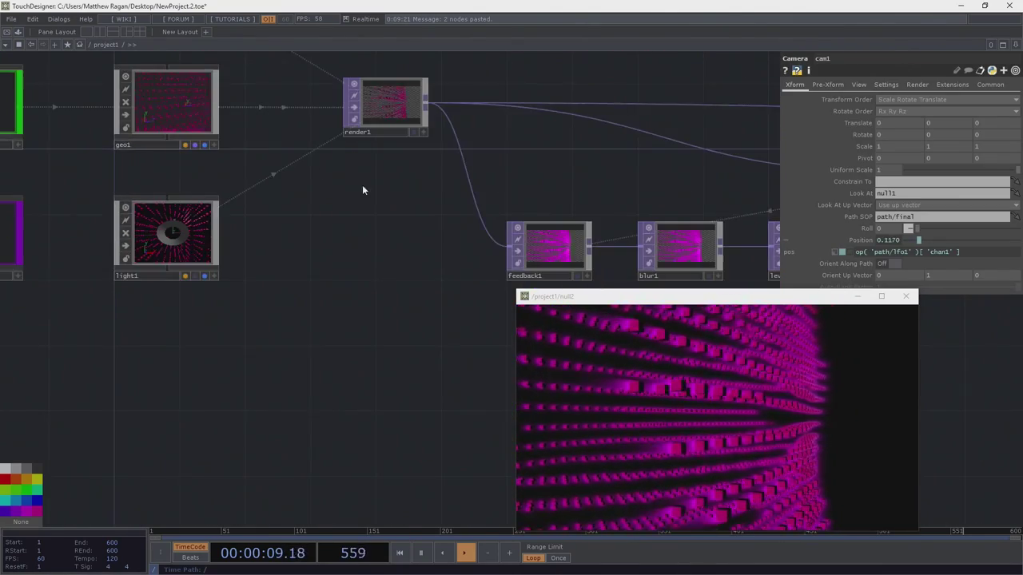
{"action": "left_click_drag", "start_coordinate": [768, 188], "coordinate": [299, 247]}
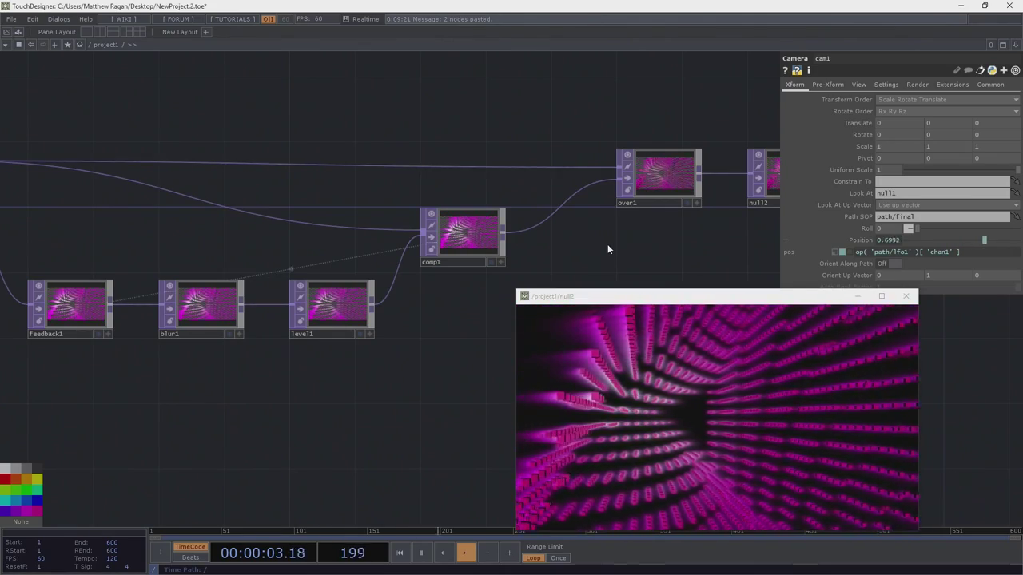
{"action": "left_click_drag", "start_coordinate": [749, 236], "coordinate": [631, 243]}
{"action": "scroll", "coordinate": [694, 192], "scroll_direction": "up", "scroll_amount": 5}
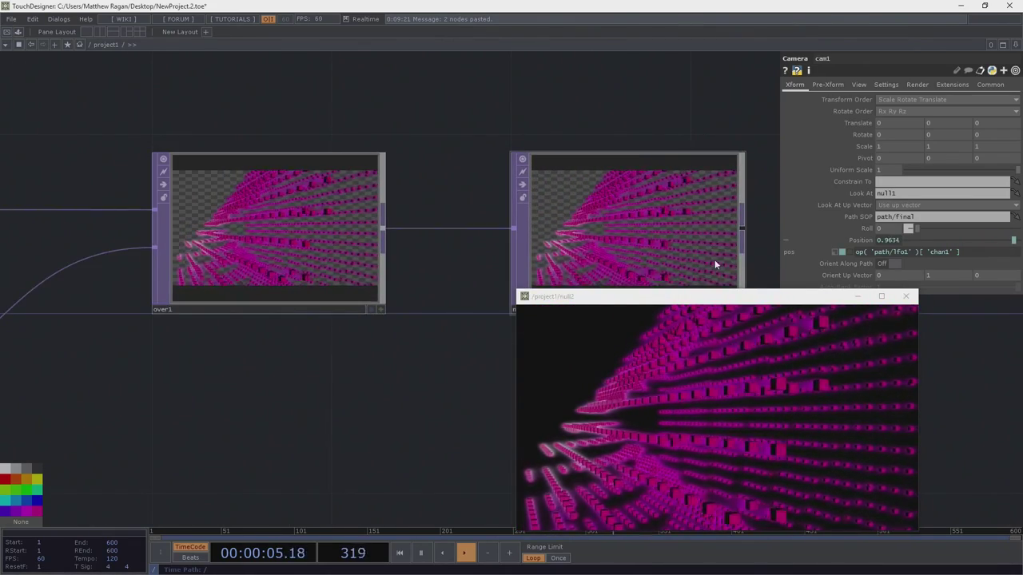
{"action": "scroll", "coordinate": [704, 215], "scroll_direction": "up", "scroll_amount": 3}
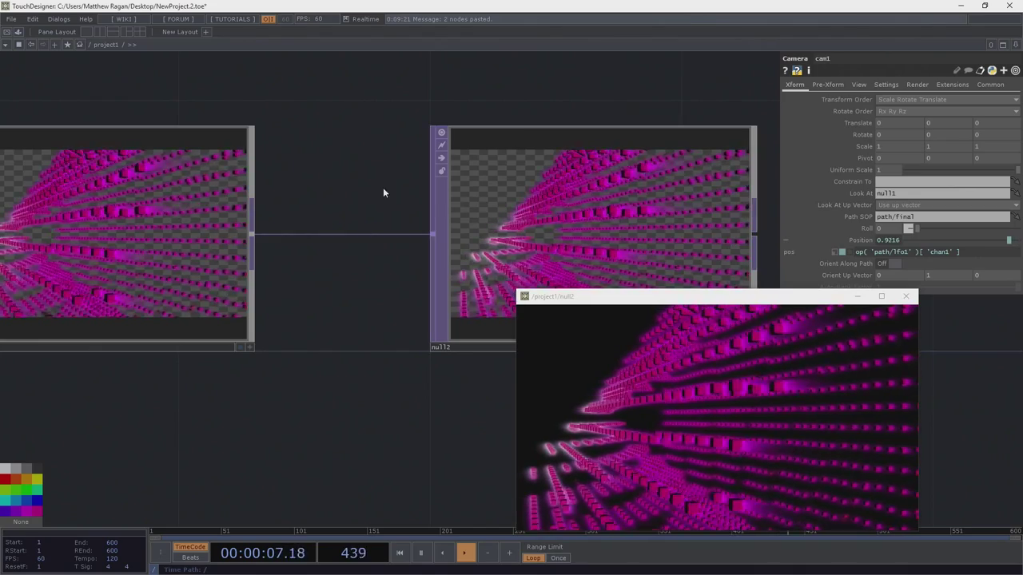